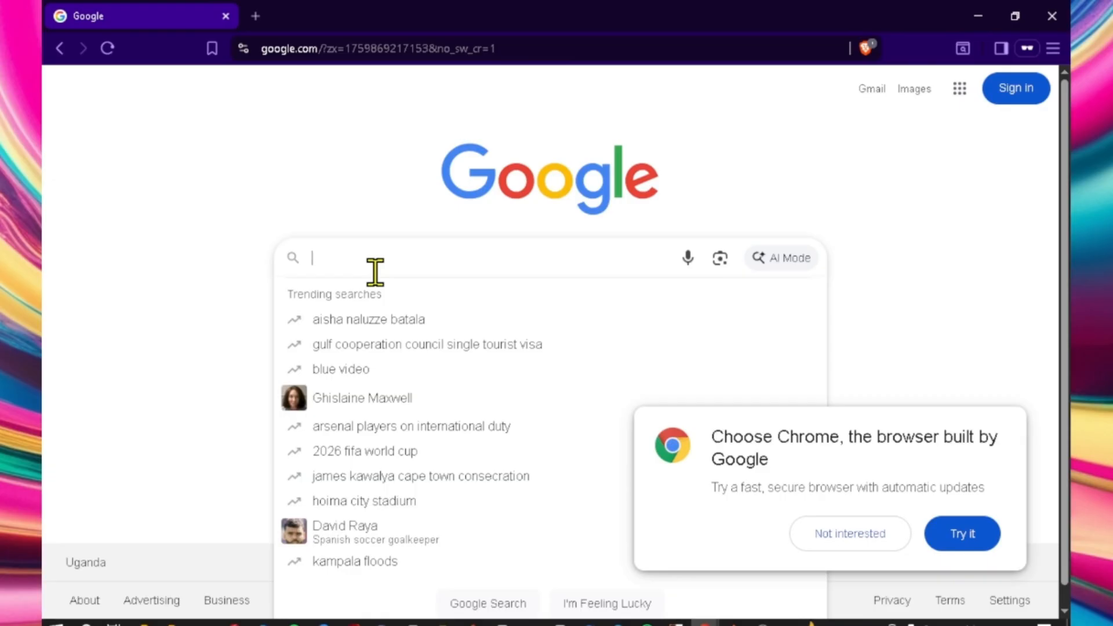
- Search for "googledocs" and sign in to Google Docs with the account's e-mail address and password
text(googledocs)
key(Return)
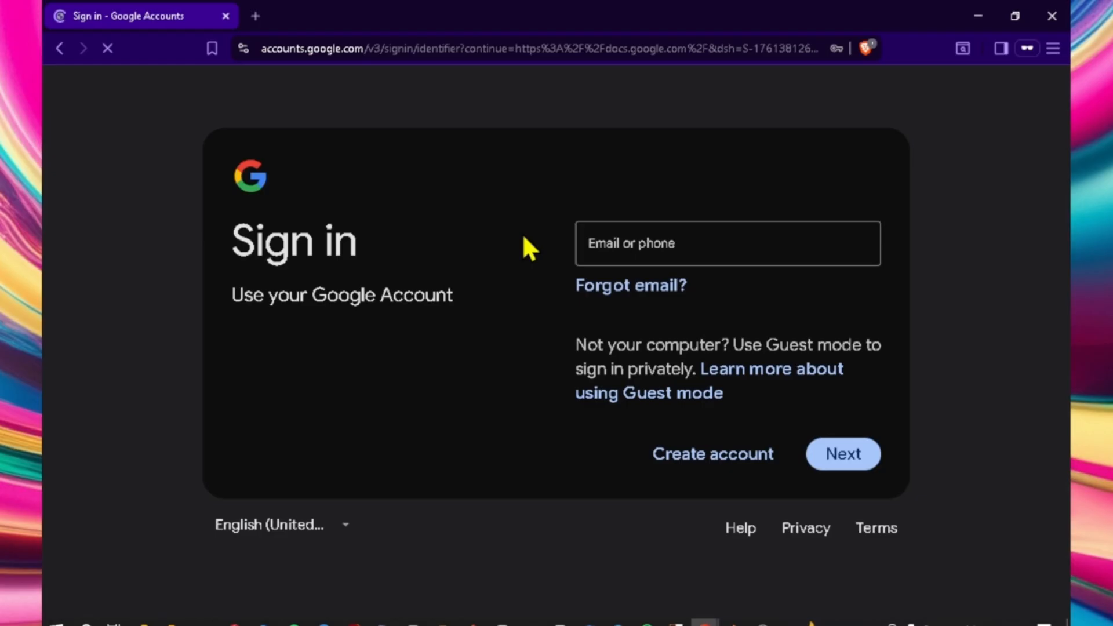
click(627, 241)
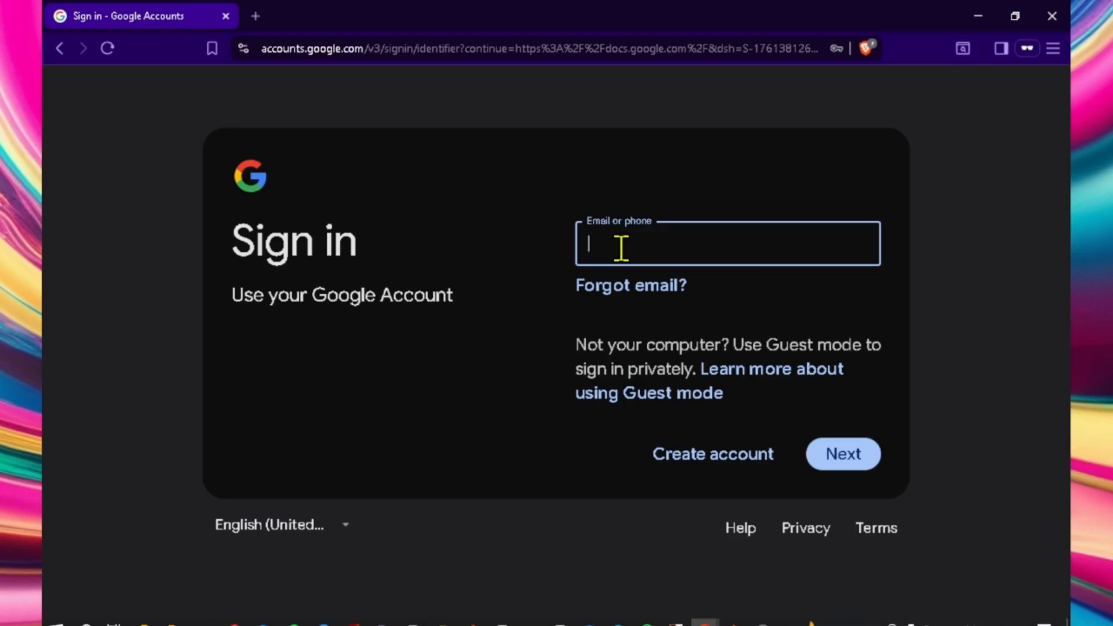
text(h)
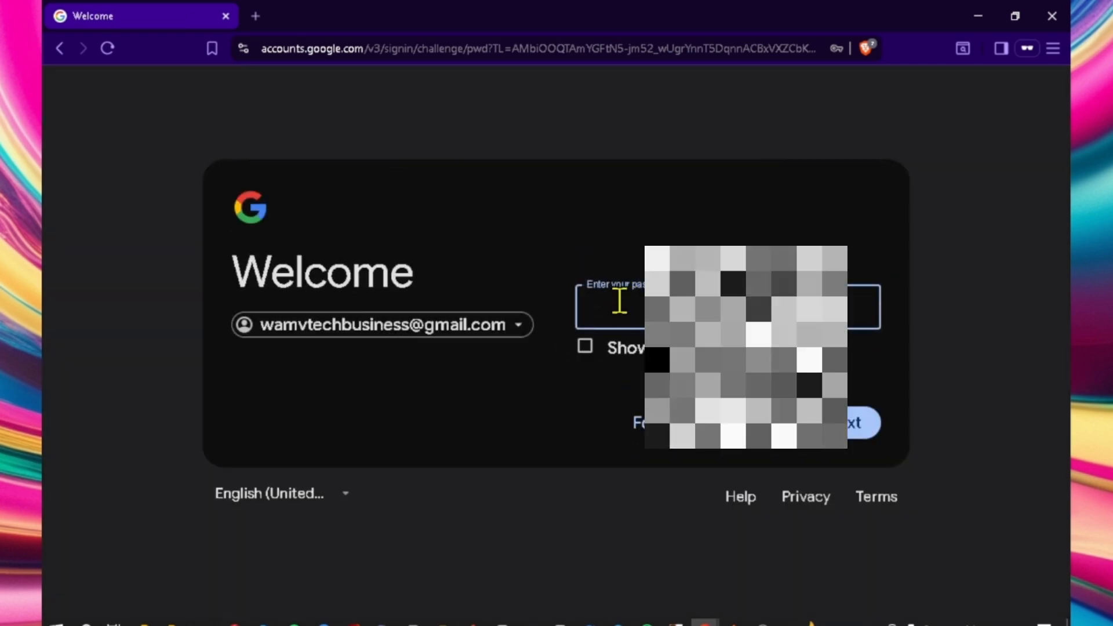
click(617, 298)
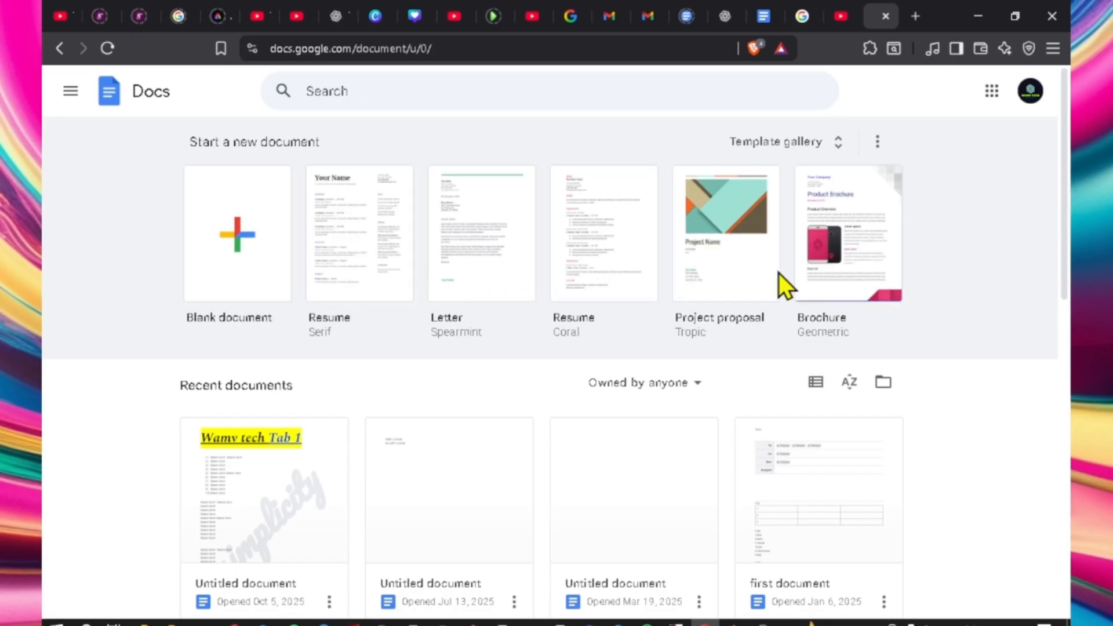
- Create a blank document from the Docs home page and try to start another new document from within it
click(214, 252)
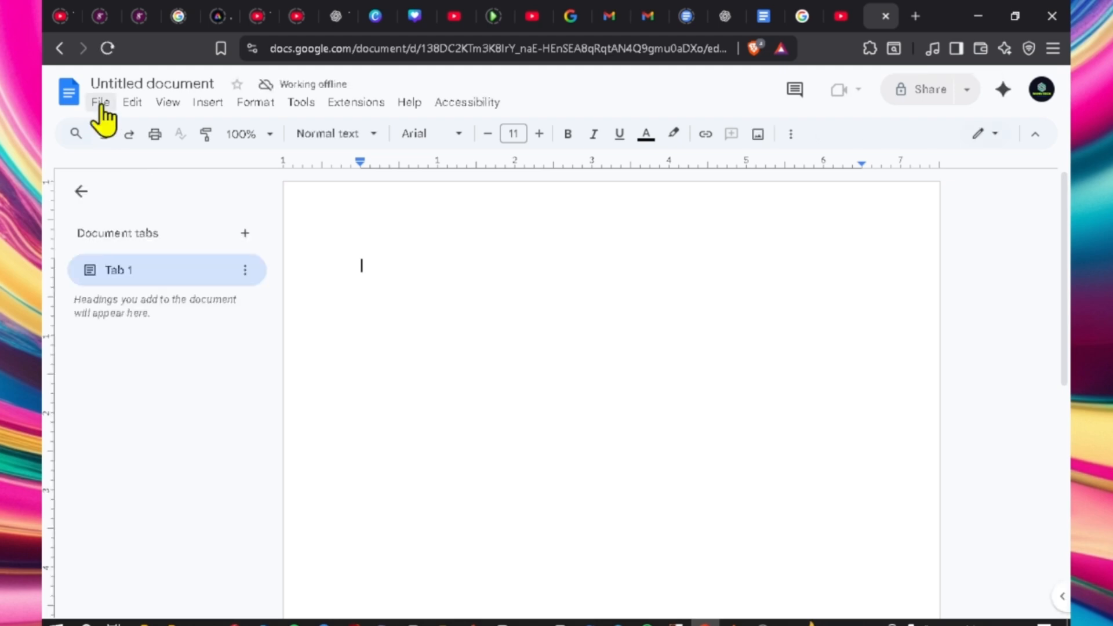
click(101, 104)
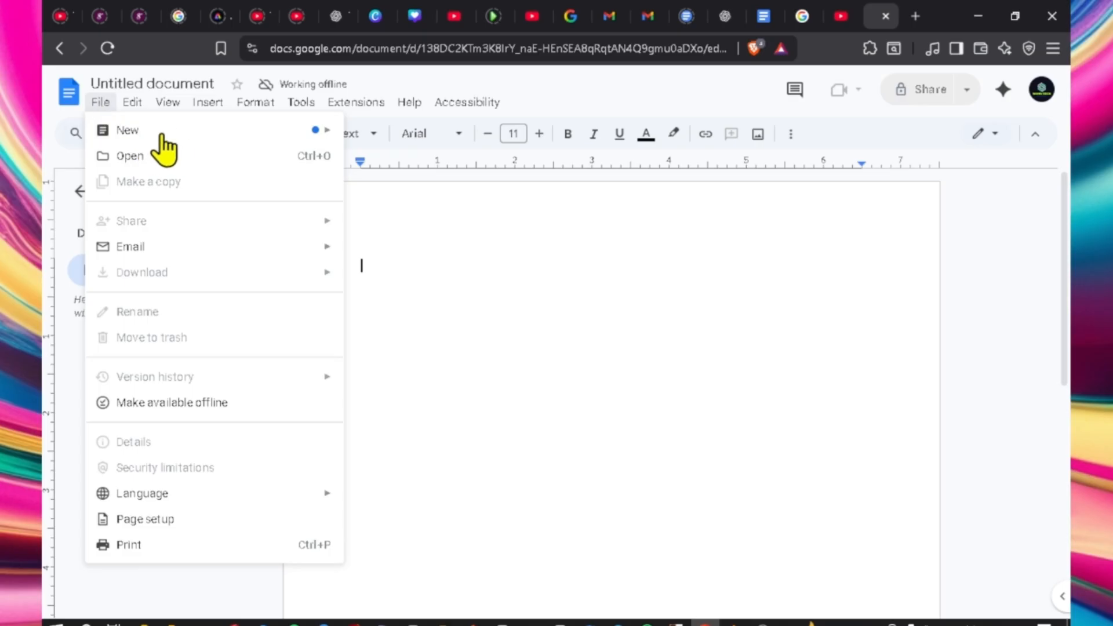
mouse_move(232, 130)
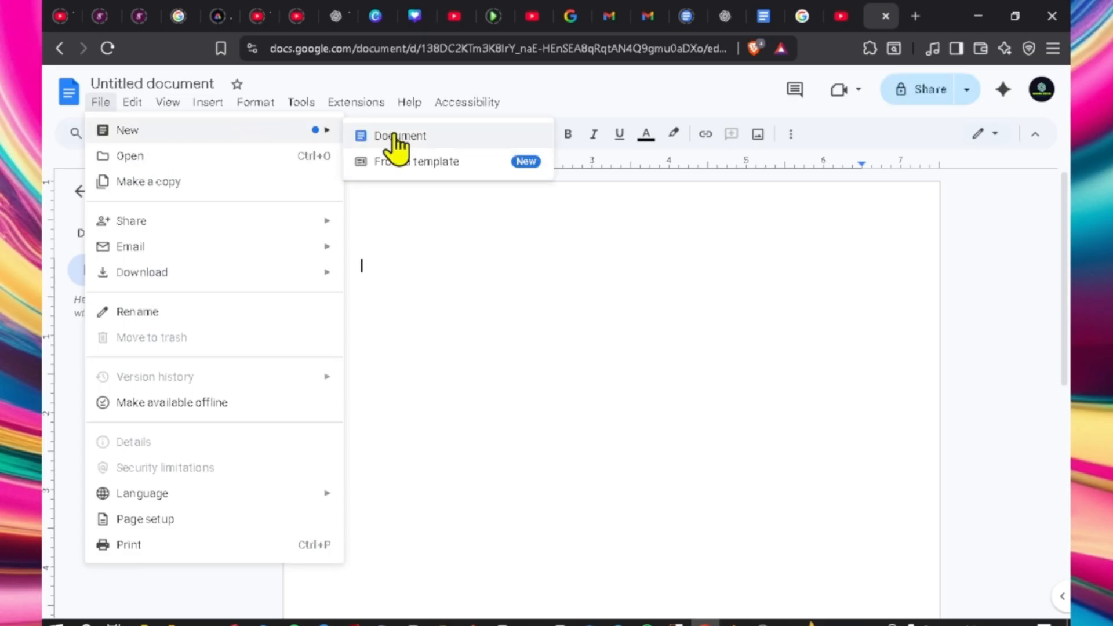
click(399, 139)
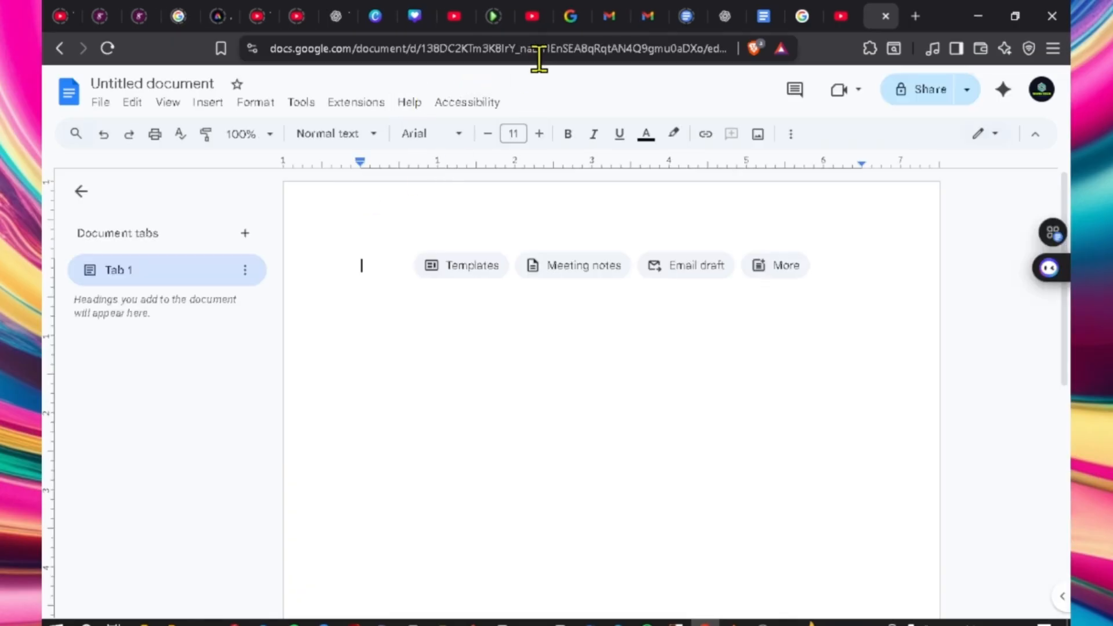
click(915, 17)
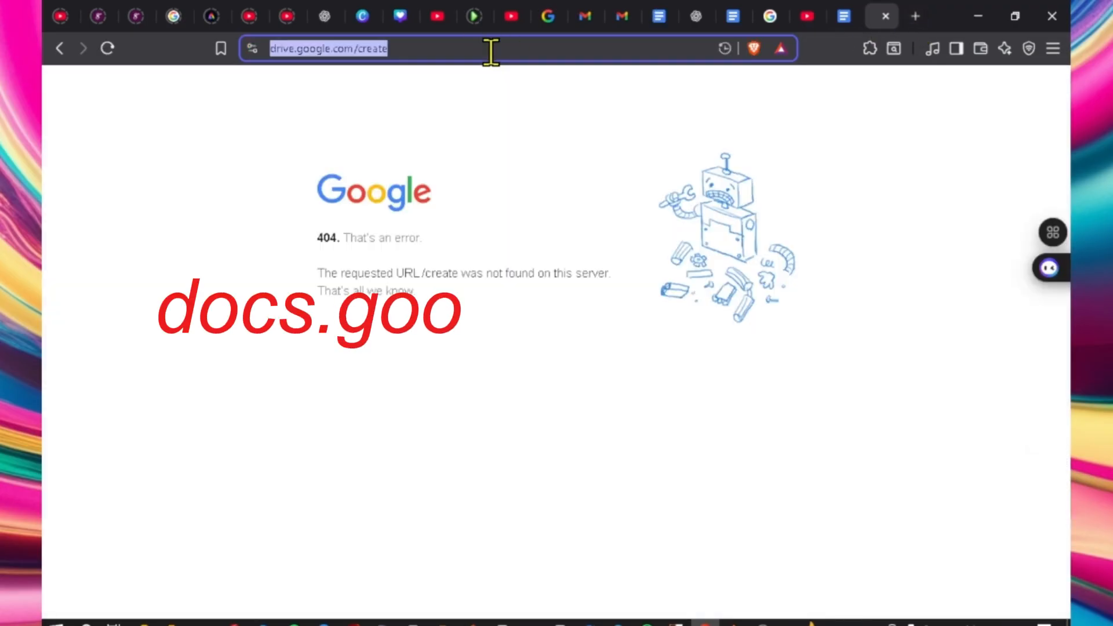
text(https://docs.google.com/create)
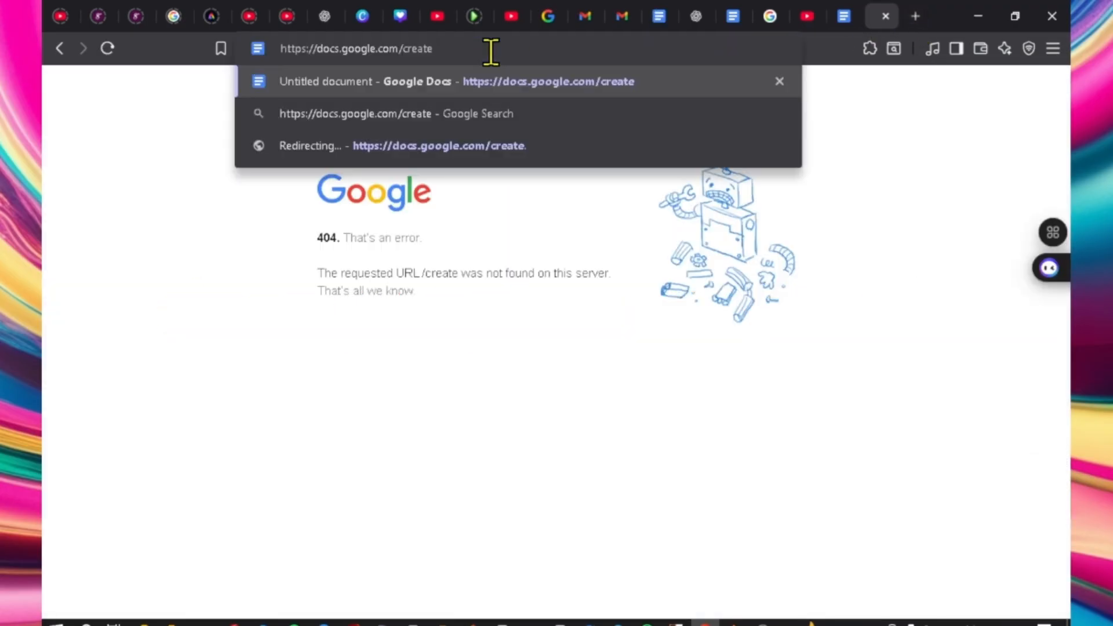
key(Return)
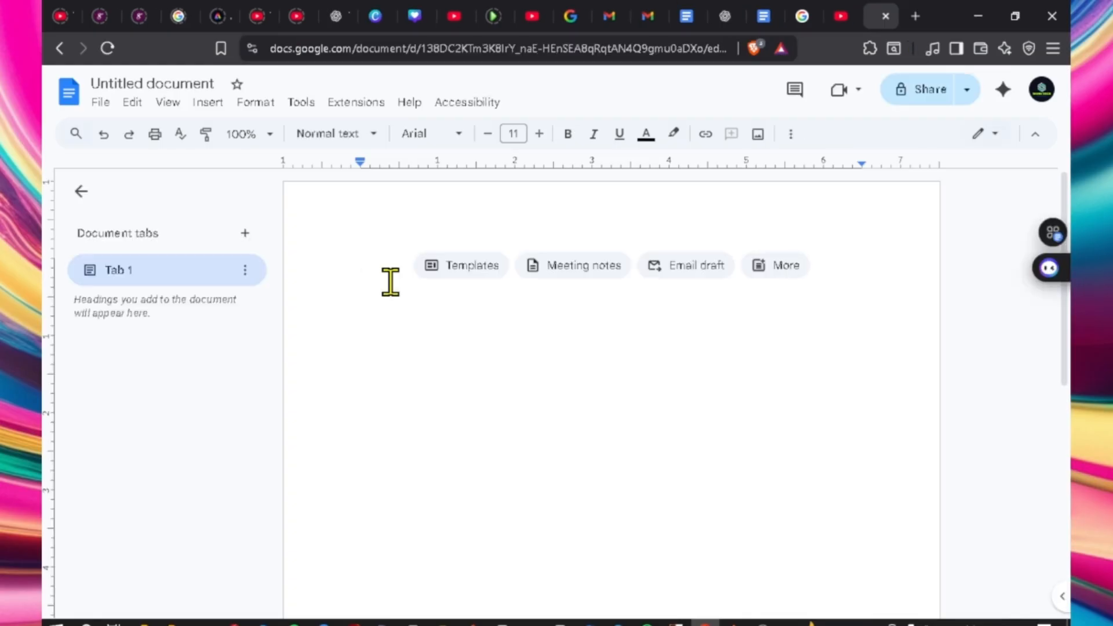
- Write "wamvtech" in the blank document and enlarge the word to font size 70
text(w)
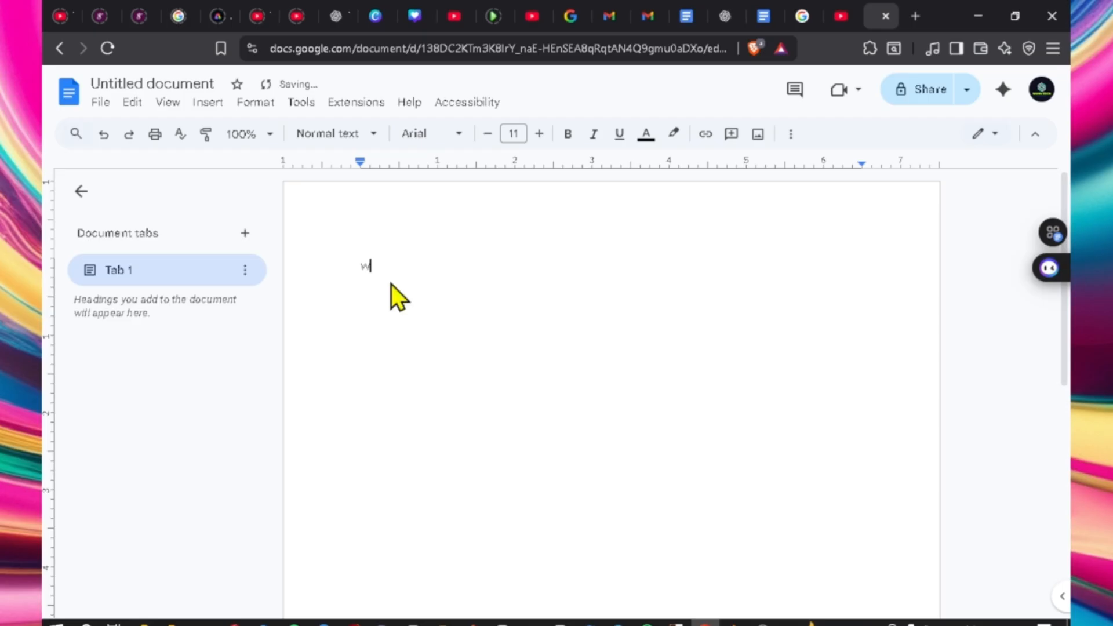
key(BackSpace)
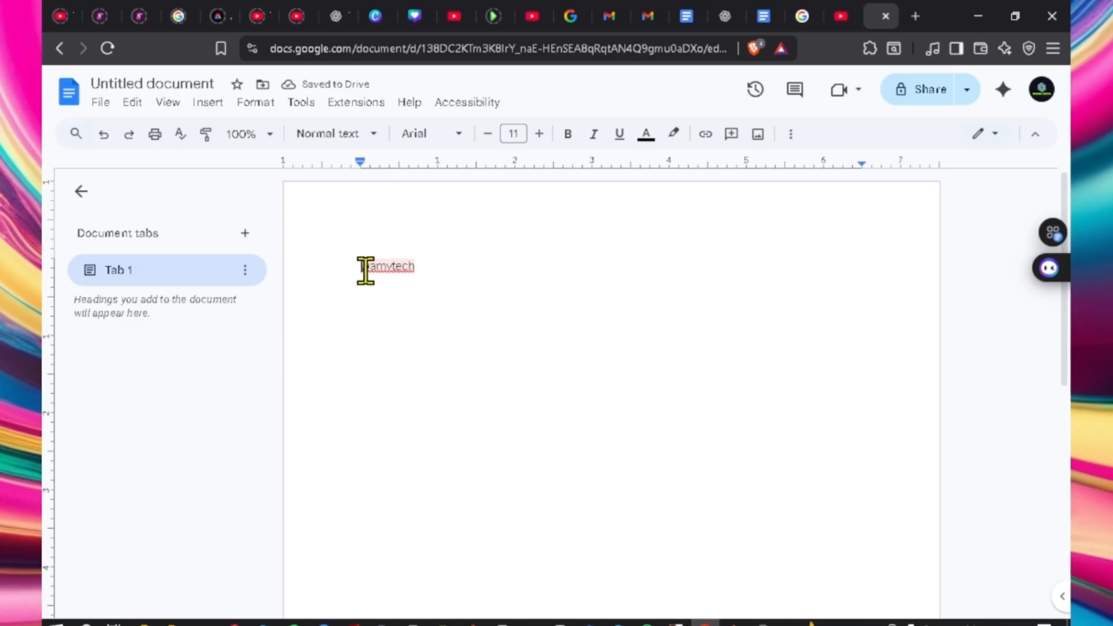
drag(362, 271, 432, 270)
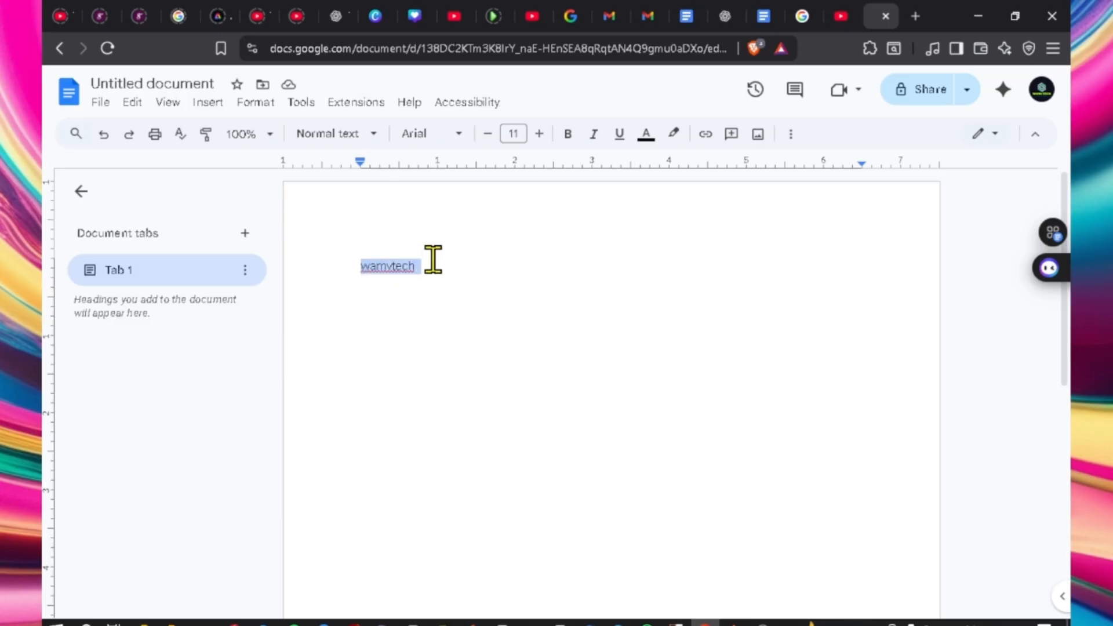
click(540, 134)
click(539, 134)
click(539, 134)
click(539, 134)
click(539, 134)
click(539, 134)
click(539, 134)
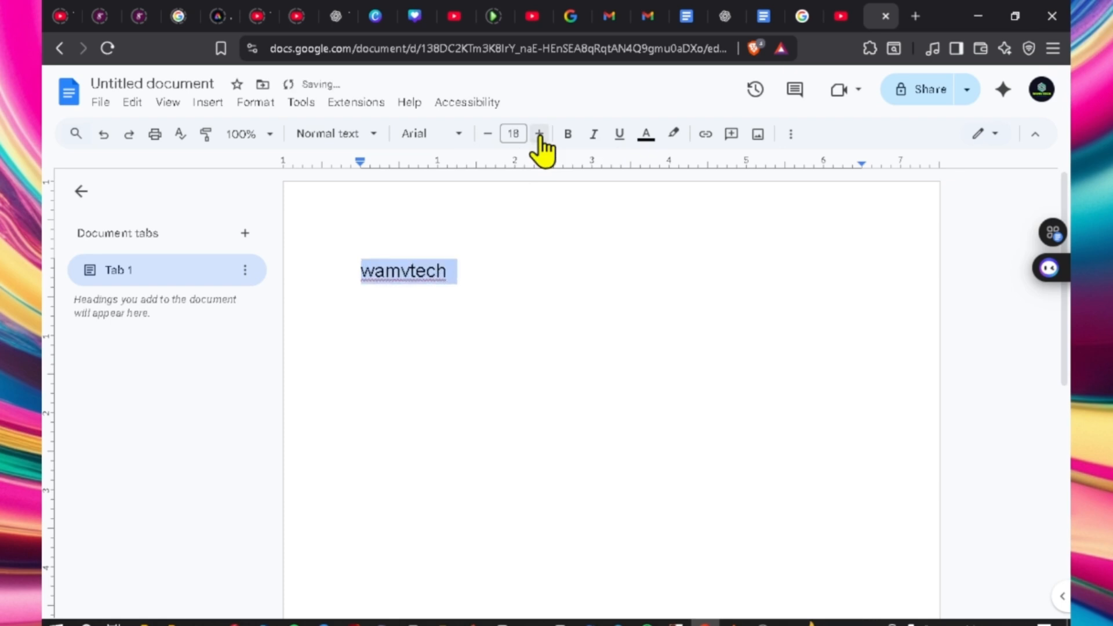
click(540, 134)
click(539, 134)
click(539, 134)
click(539, 134)
click(539, 133)
click(540, 134)
click(539, 134)
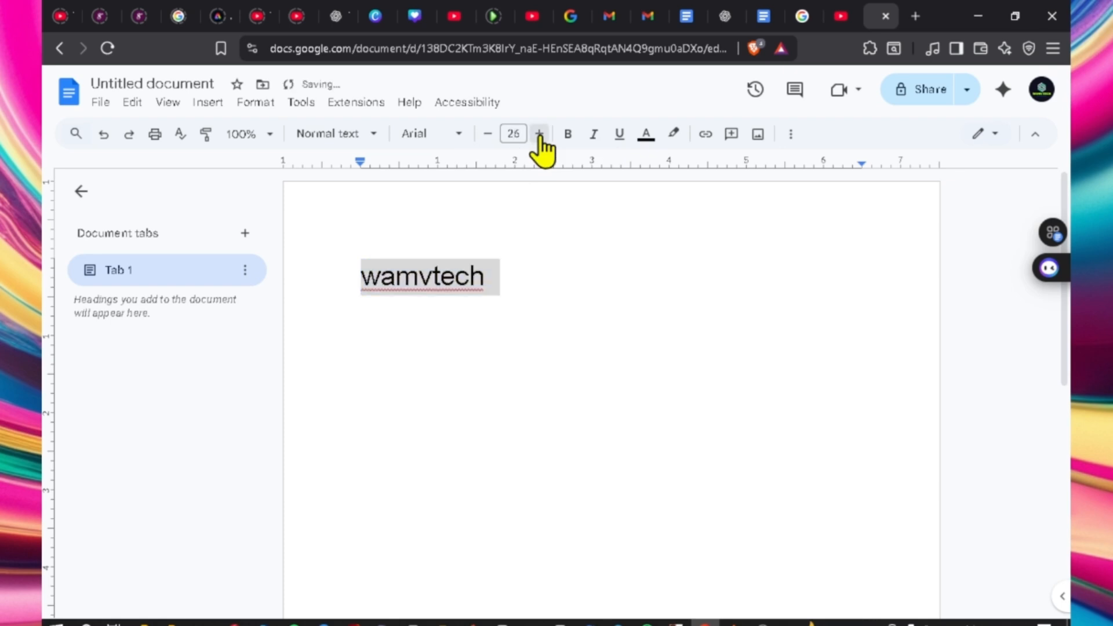
click(540, 134)
click(539, 134)
click(540, 134)
click(539, 134)
click(539, 134)
click(540, 134)
click(540, 134)
click(540, 134)
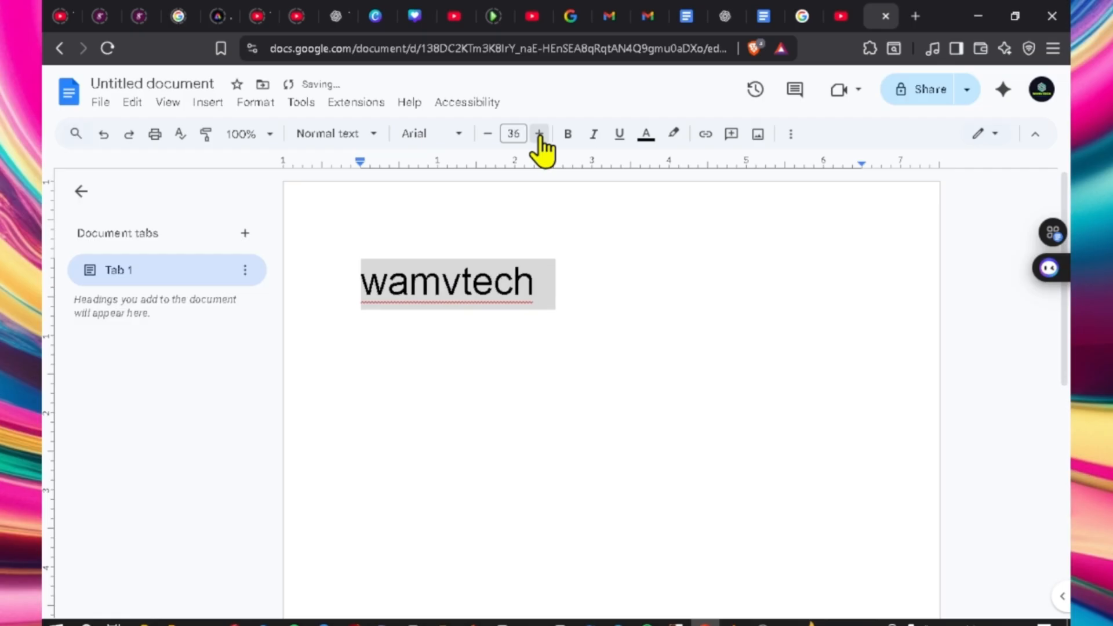
click(539, 134)
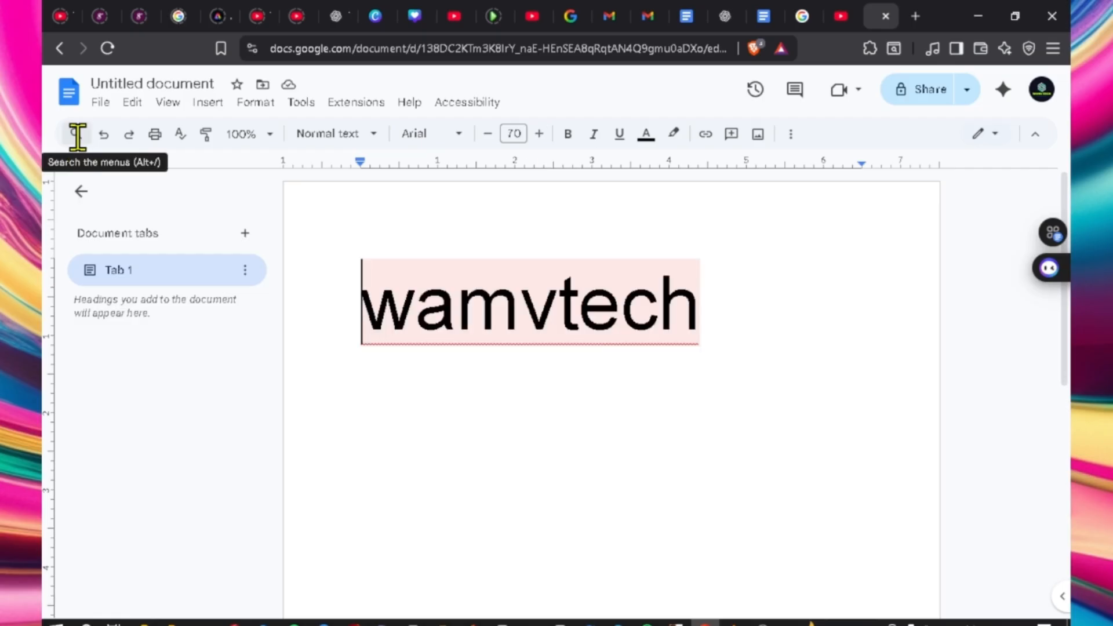
- Find and open the page setup for the selected word and apply it to "Selected content"
click(77, 134)
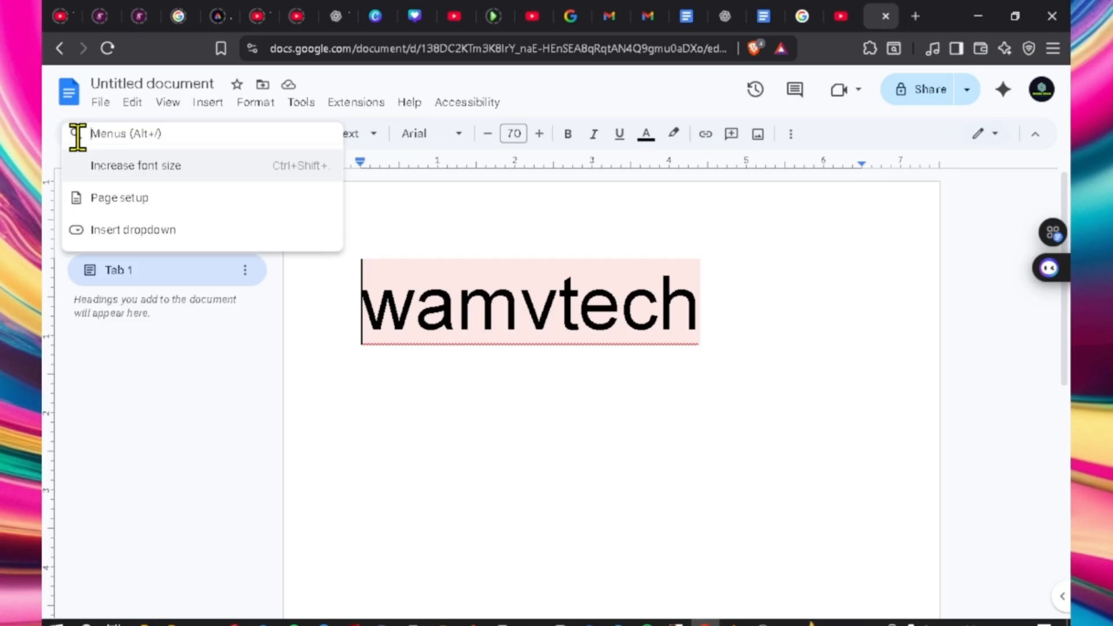
text(he)
key(BackSpace)
key(BackSpace)
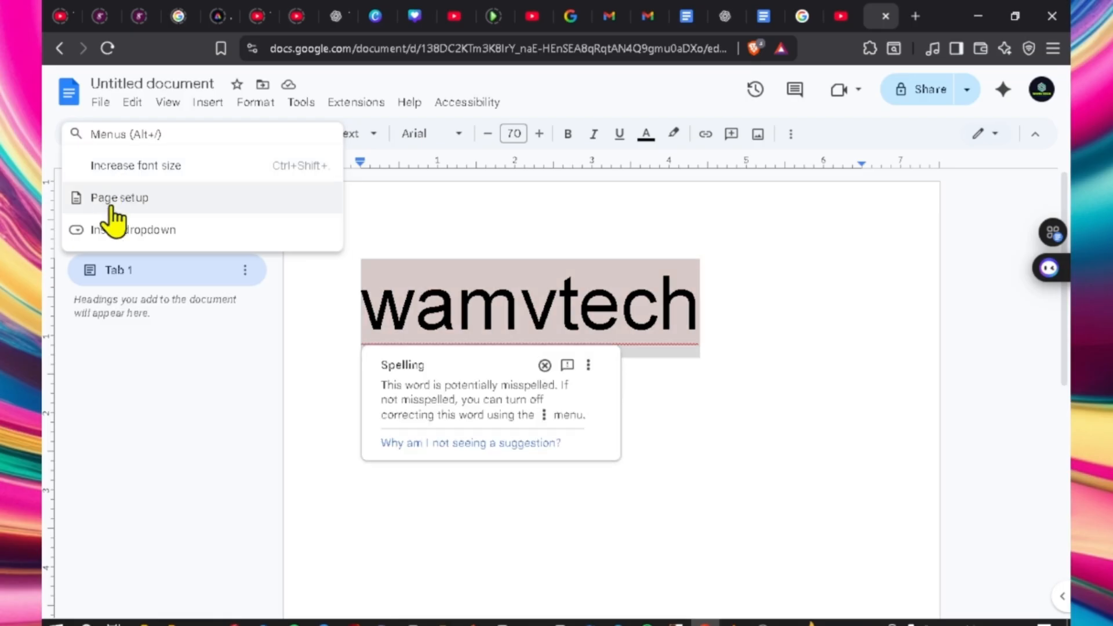
click(113, 206)
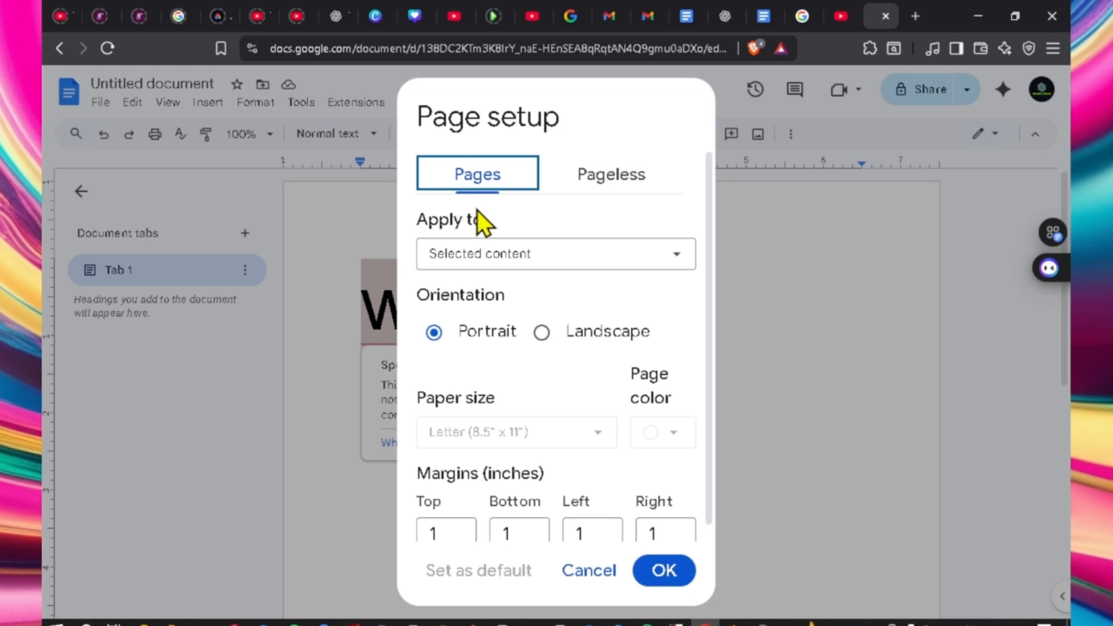
click(539, 257)
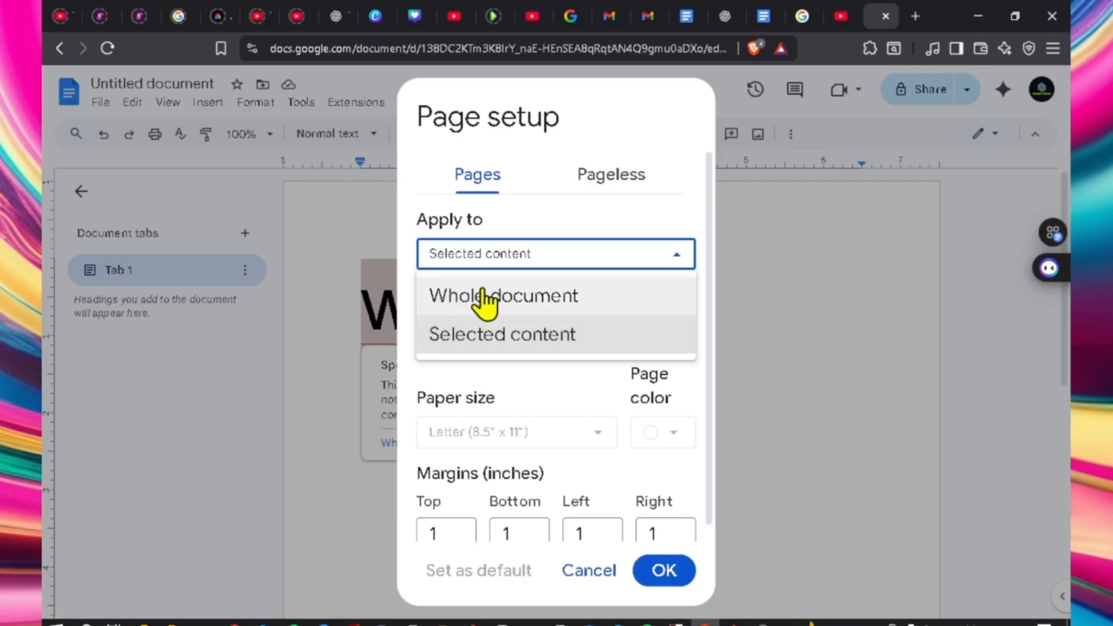
click(514, 346)
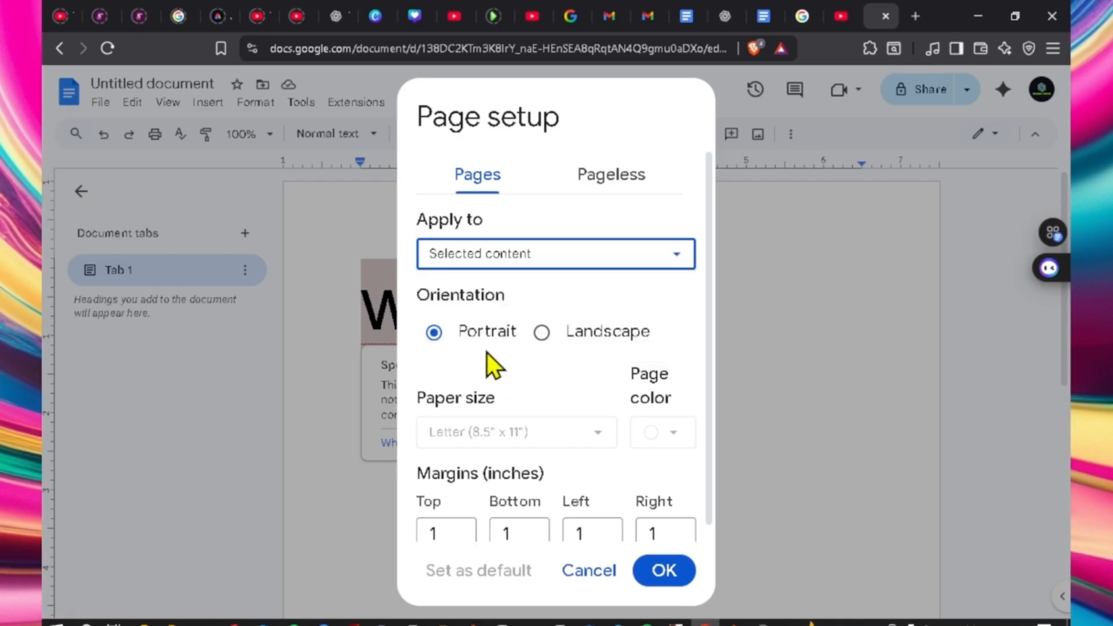
- Try landscape orientation, return to portrait, and examine the top, bottom, left and right margin settings
click(543, 334)
click(436, 335)
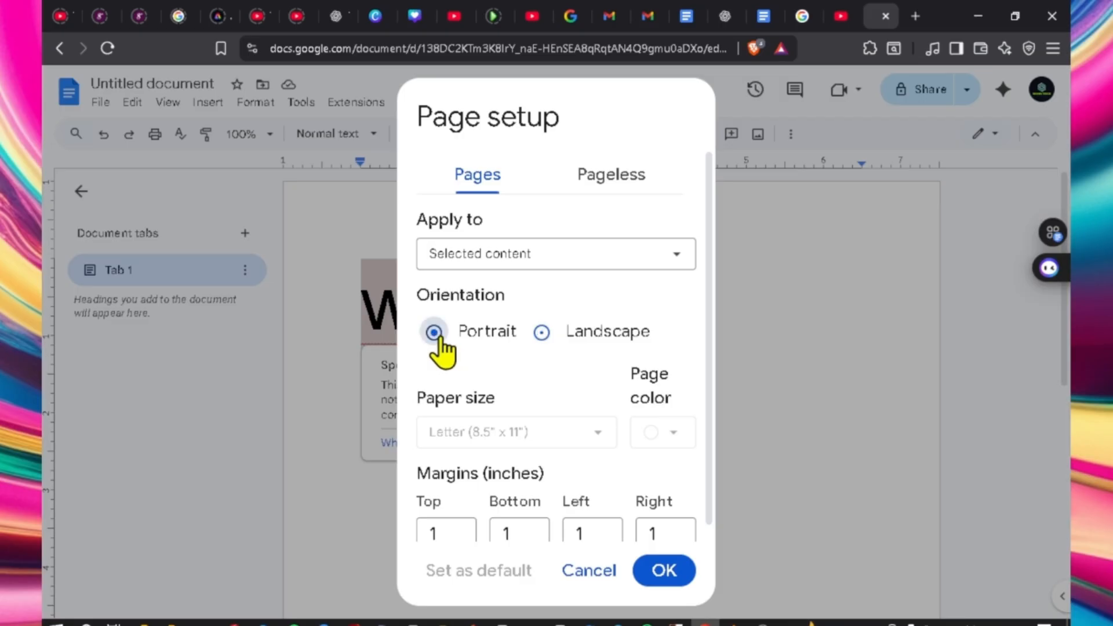
scroll(519, 363, down, 1)
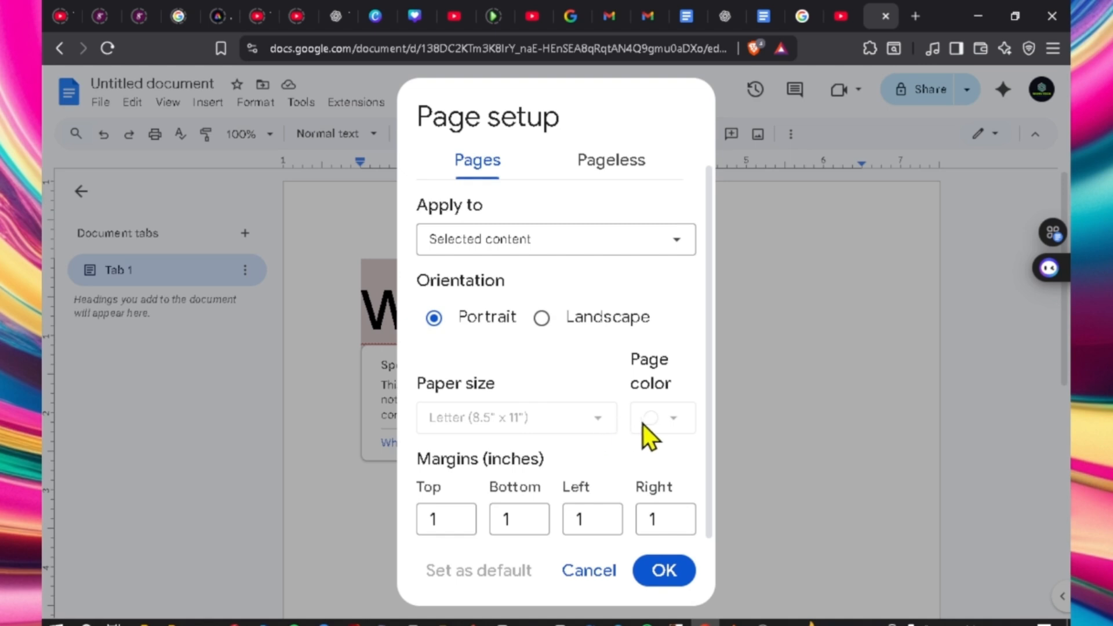
click(454, 517)
click(452, 519)
click(521, 516)
click(577, 521)
click(654, 522)
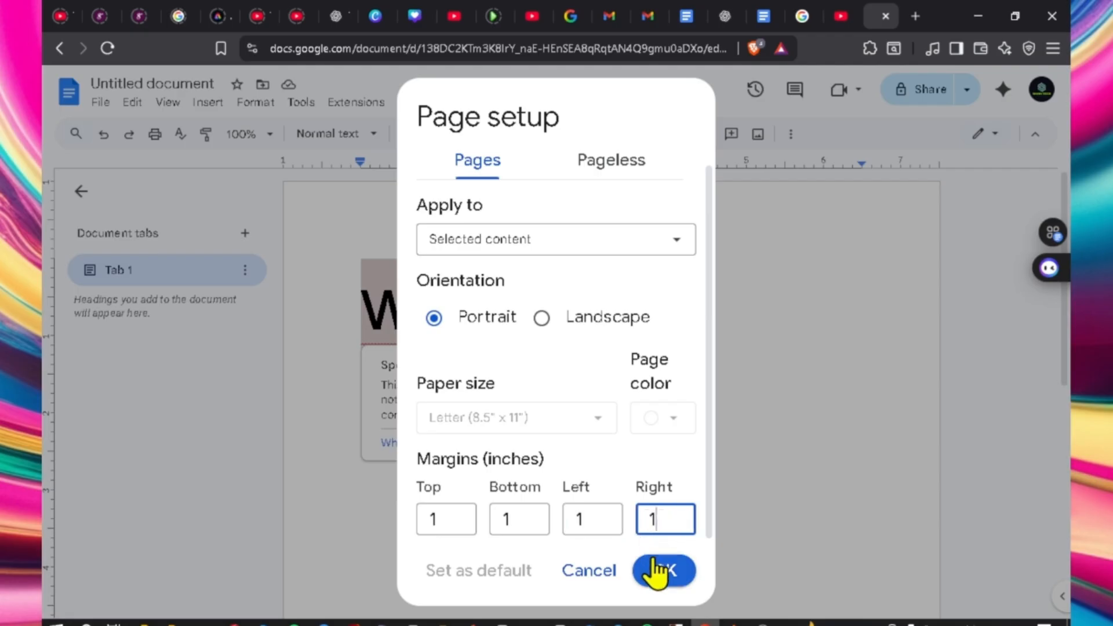
- Switch the document to the pageless format with a blue background colour
click(604, 169)
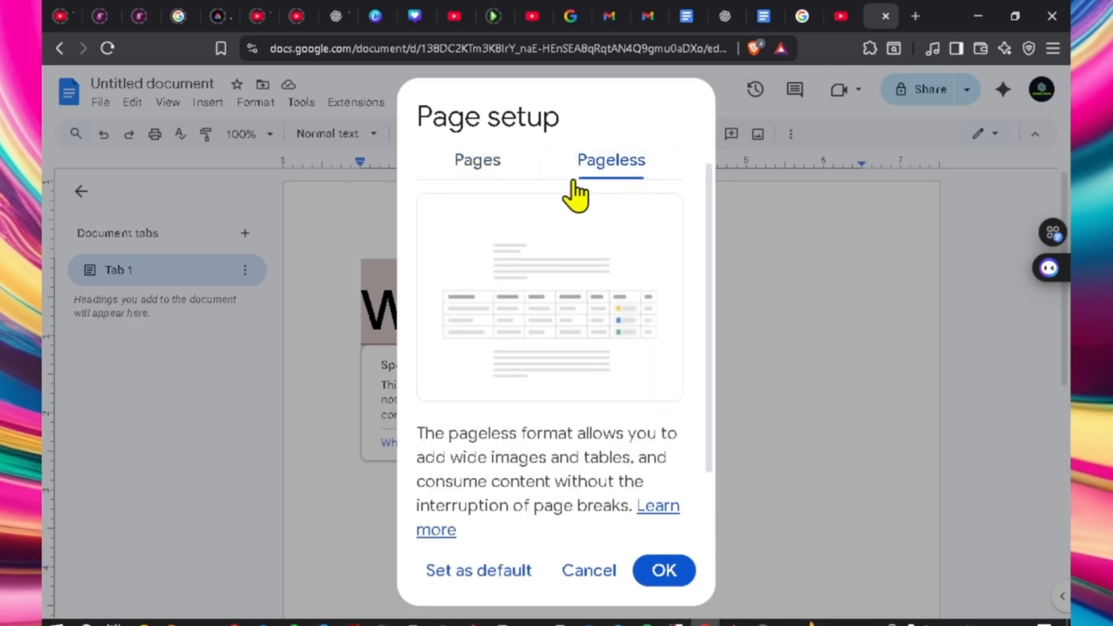
scroll(440, 371, down, 2)
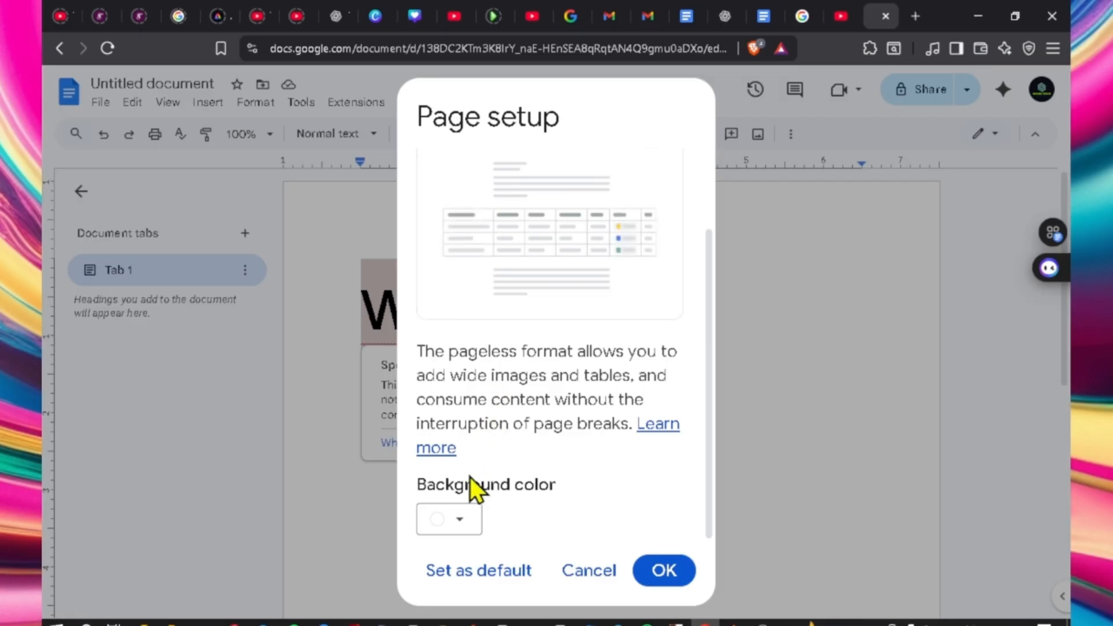
click(460, 522)
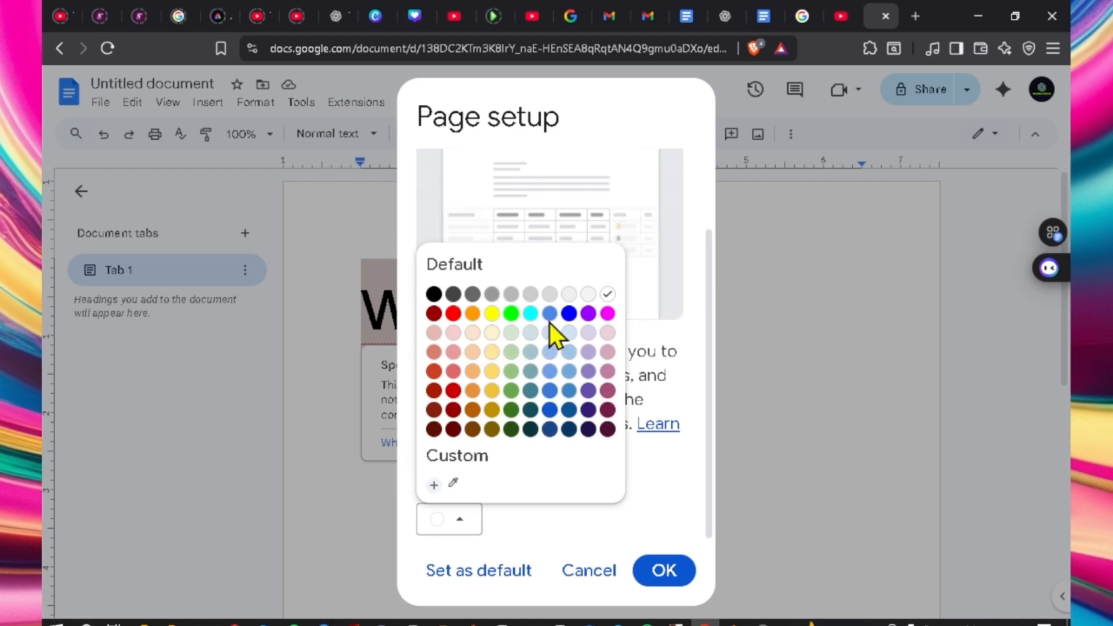
click(569, 313)
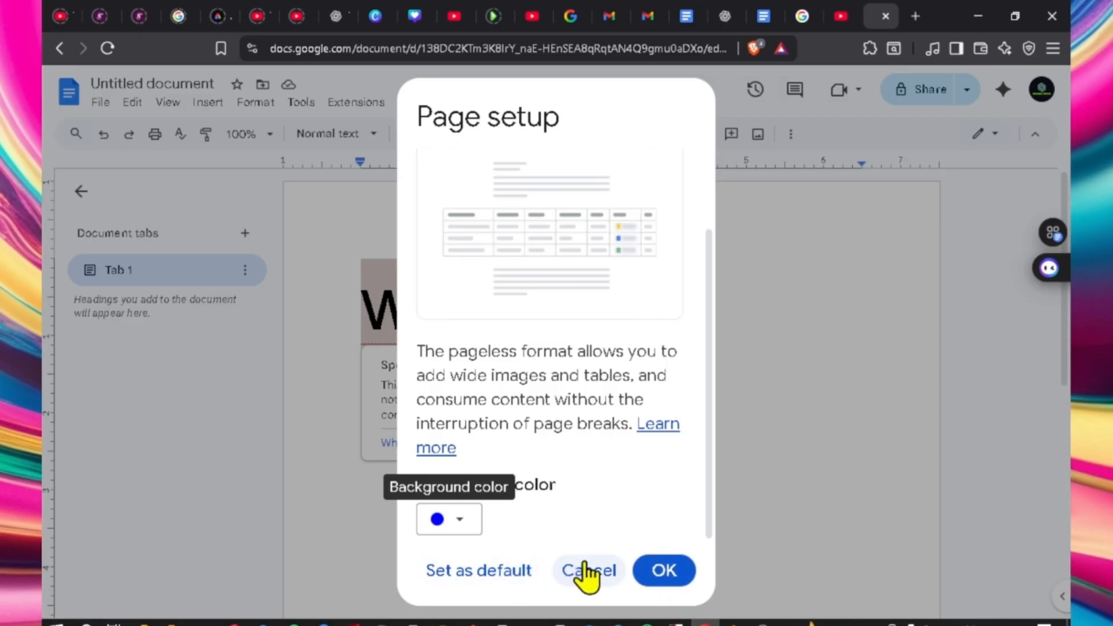
click(660, 574)
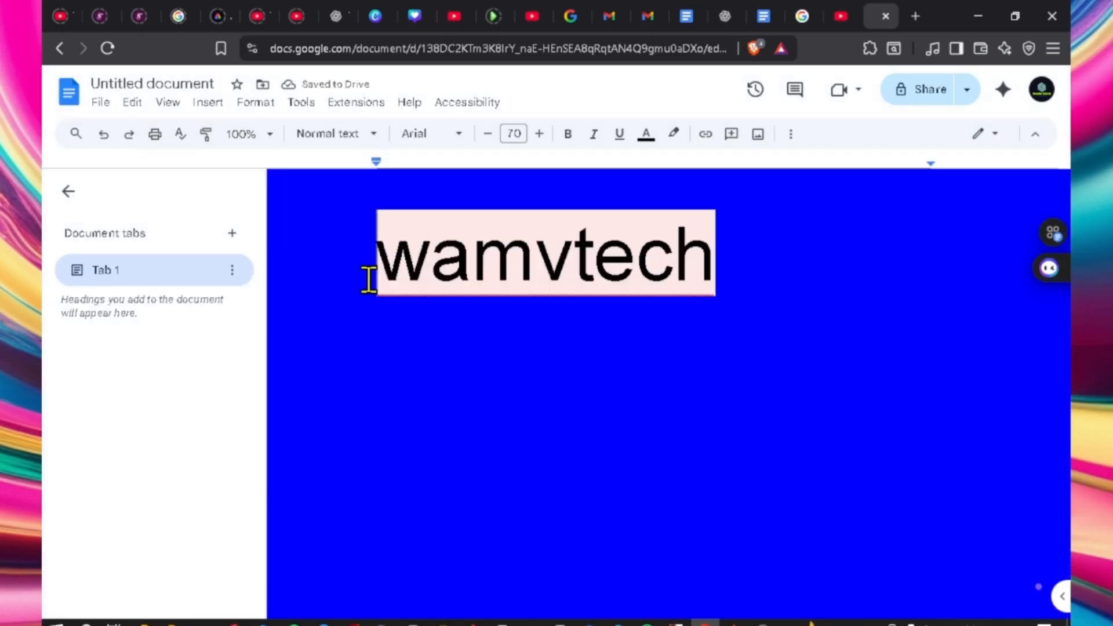
click(439, 394)
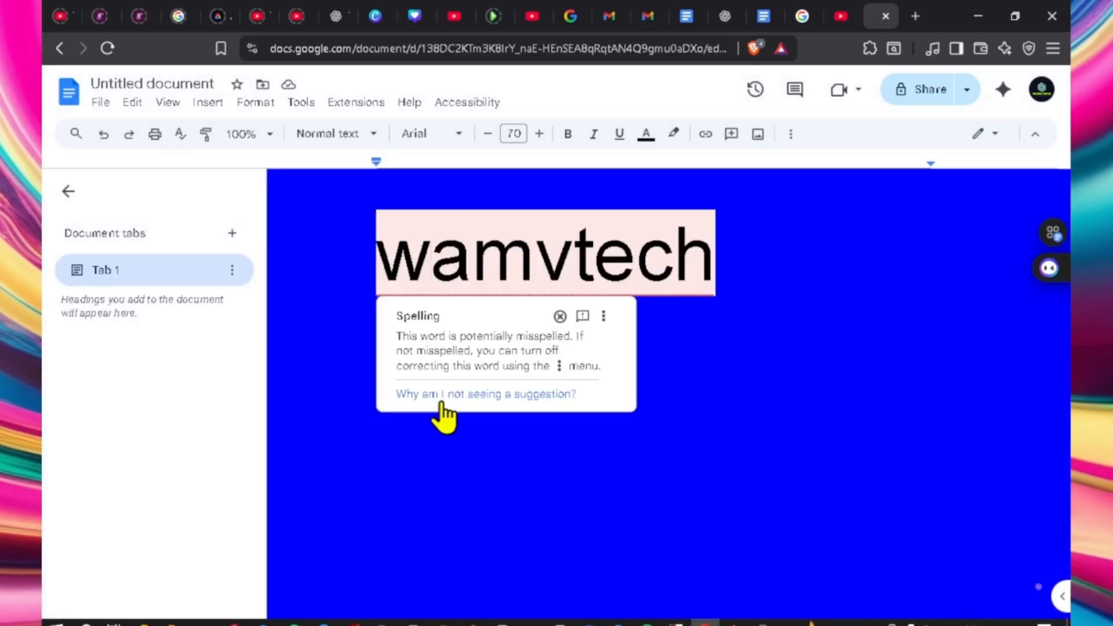
click(370, 442)
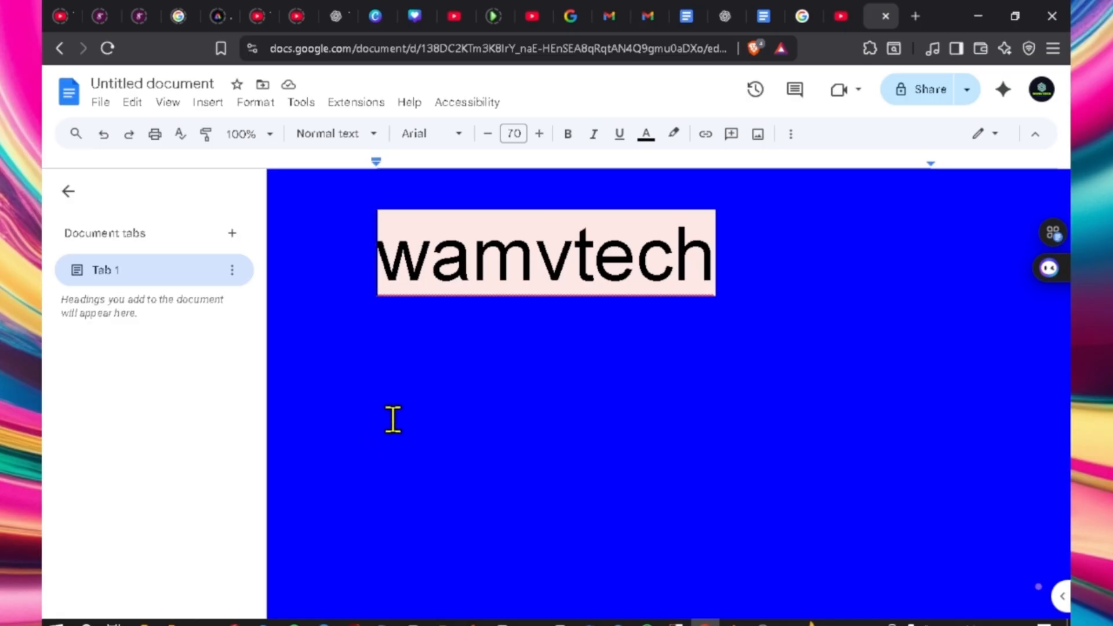
- Reopen the page setup and save the pageless format with the blue background as the default
click(78, 135)
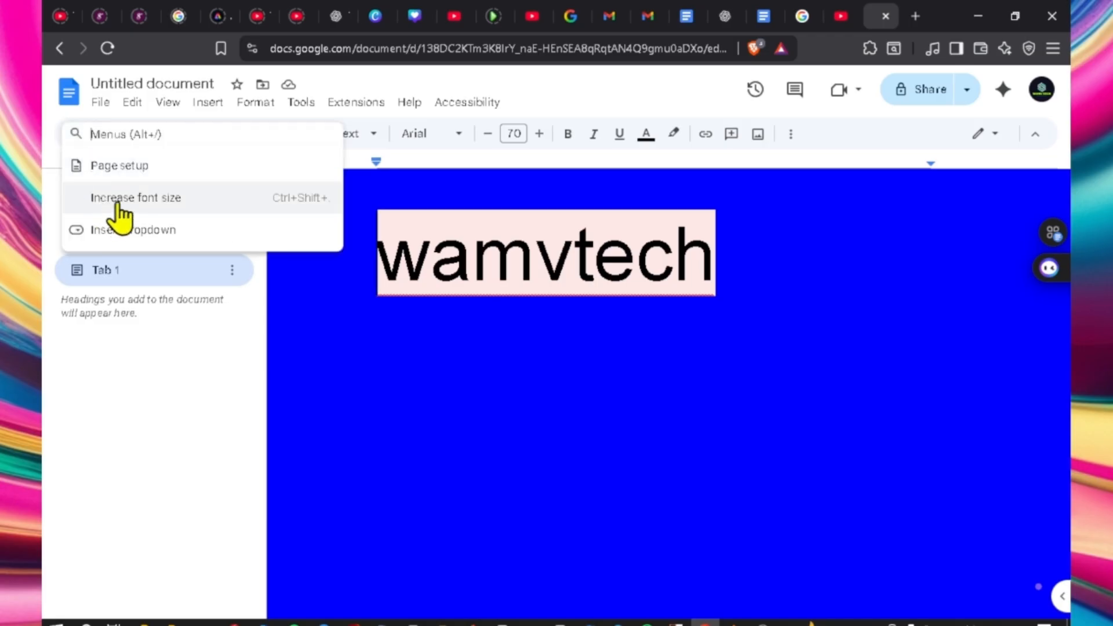
click(122, 168)
scroll(539, 574, down, 2)
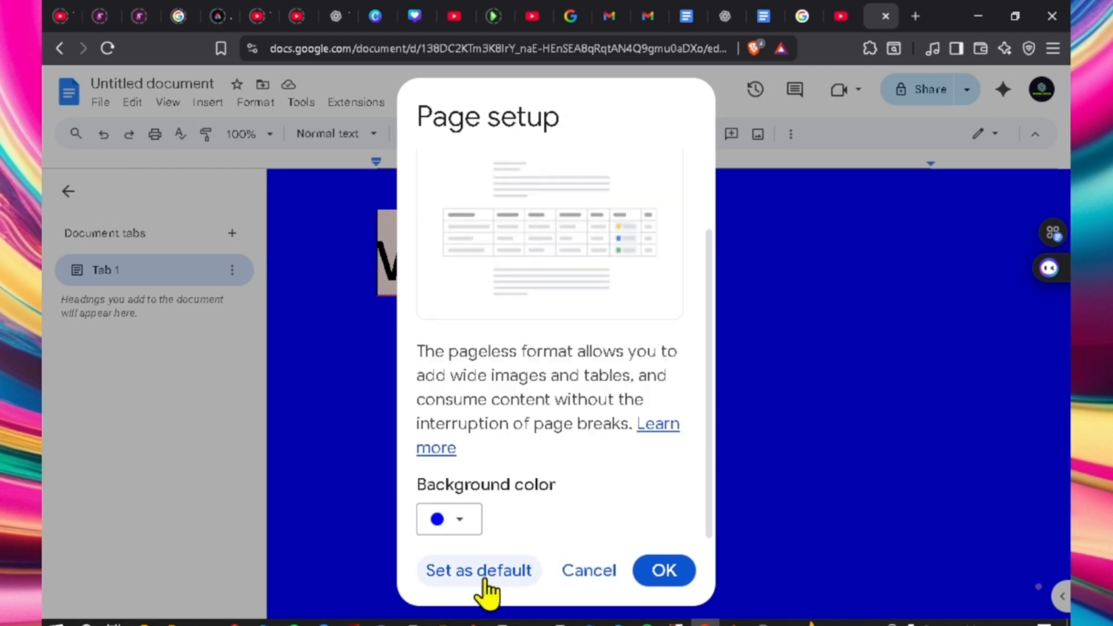
click(485, 574)
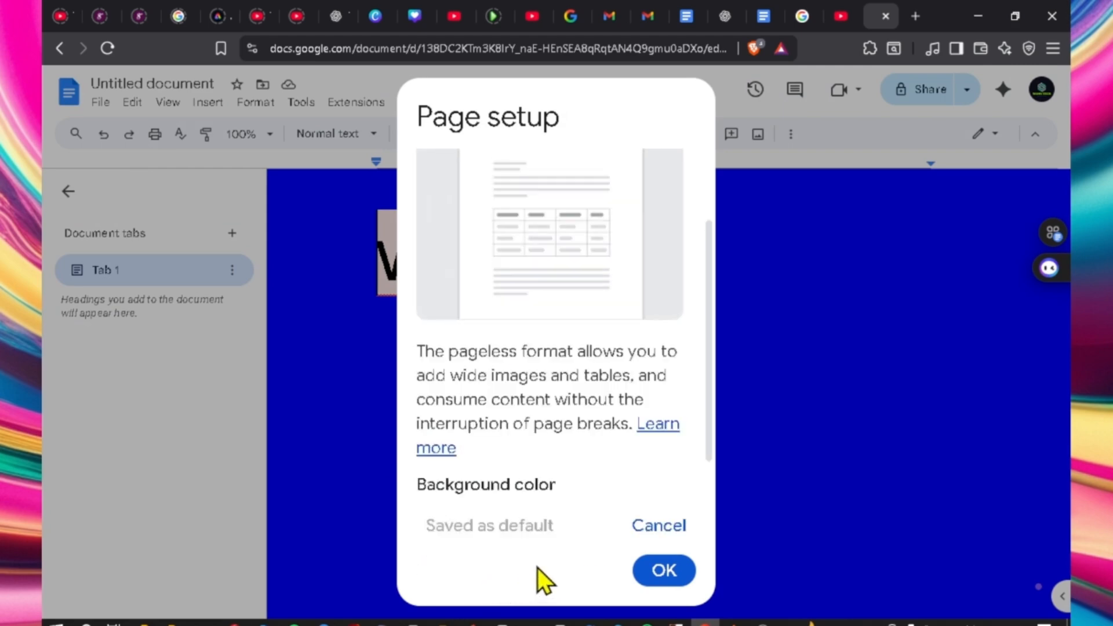
click(665, 572)
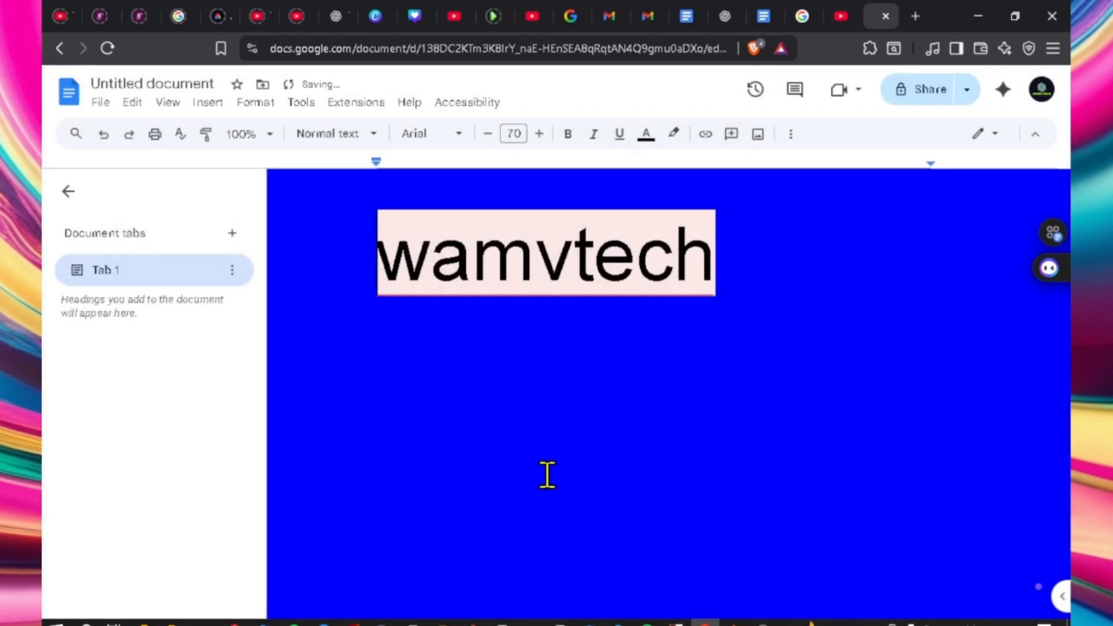
- Change the pageless document's background colour to white in the page setup and apply it
click(76, 134)
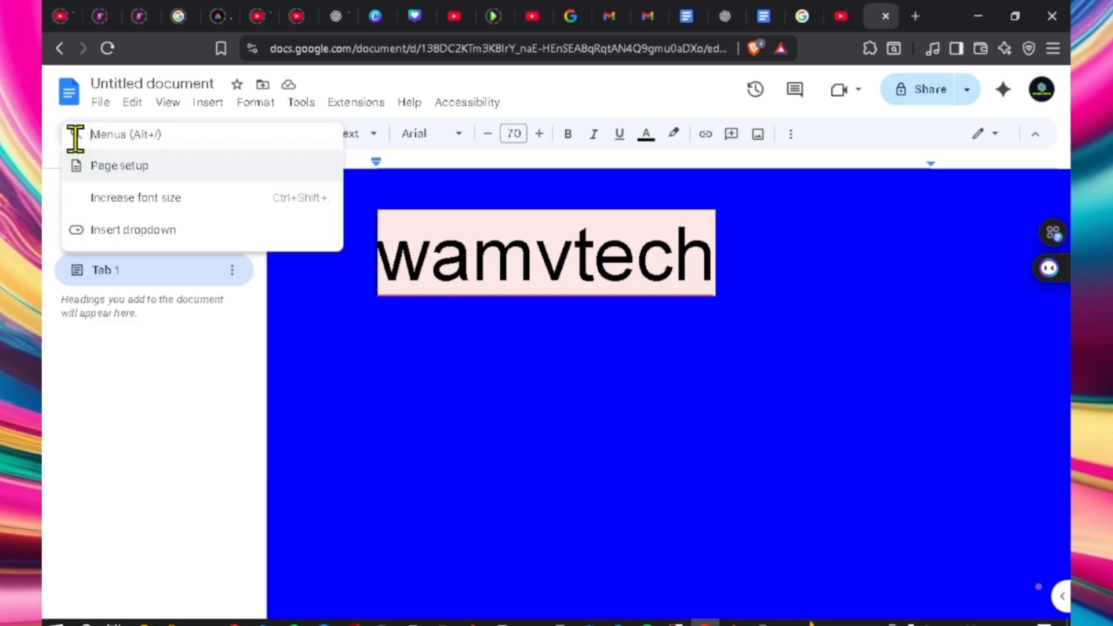
click(137, 177)
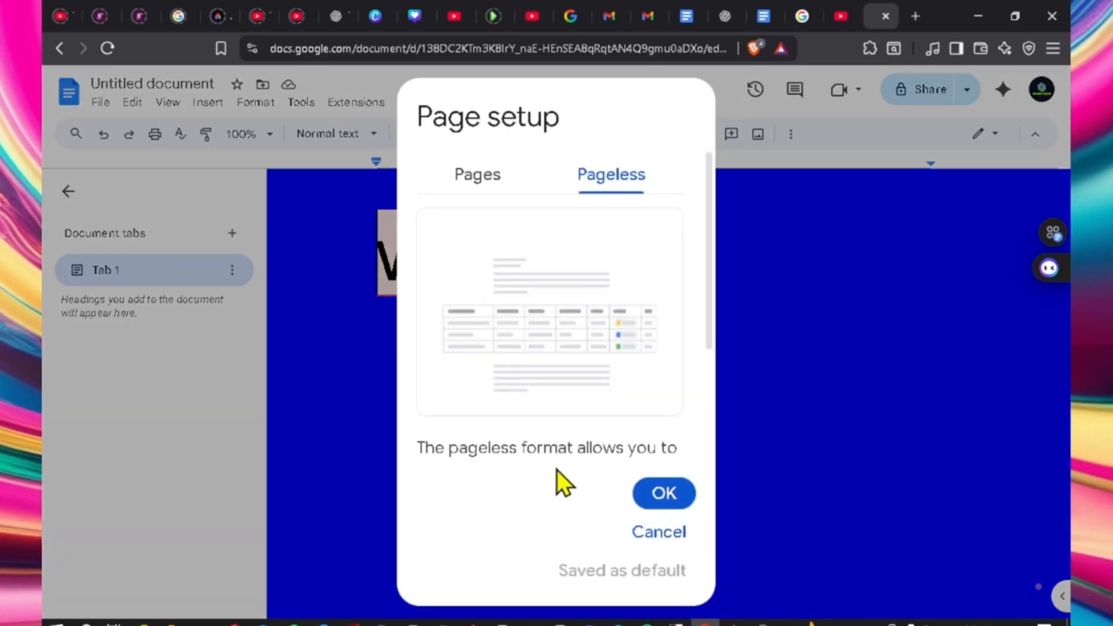
scroll(576, 447, down, 3)
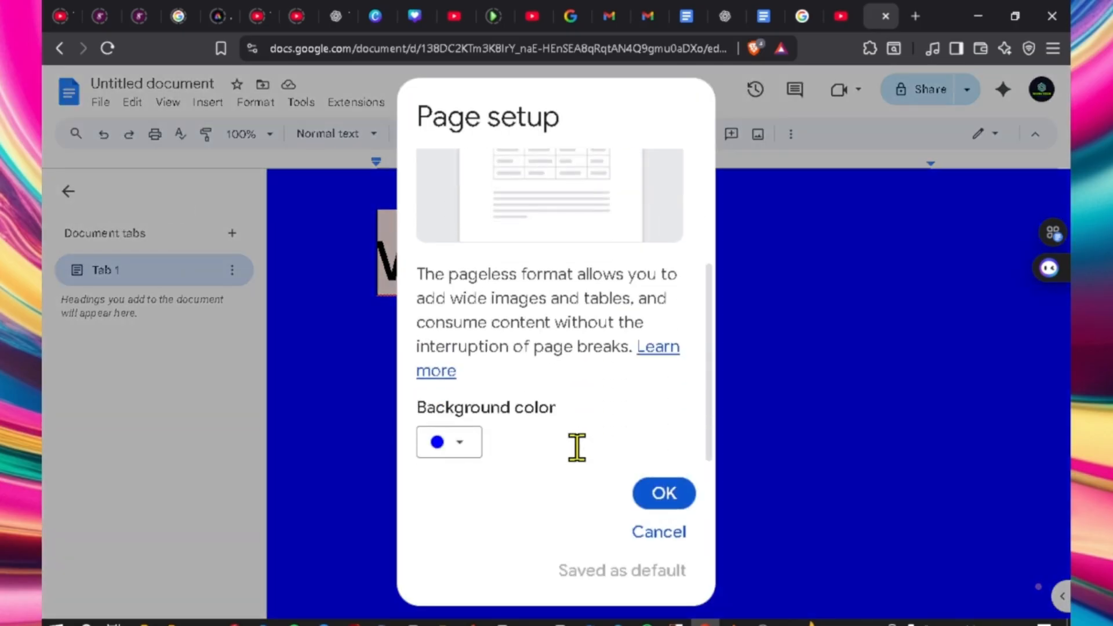
click(457, 444)
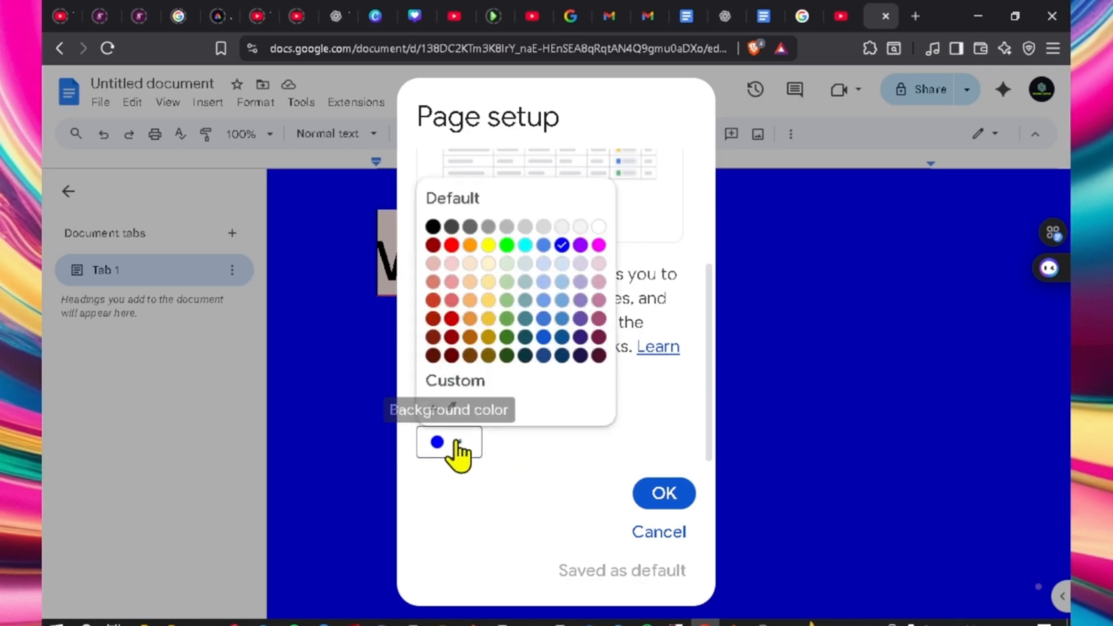
click(607, 218)
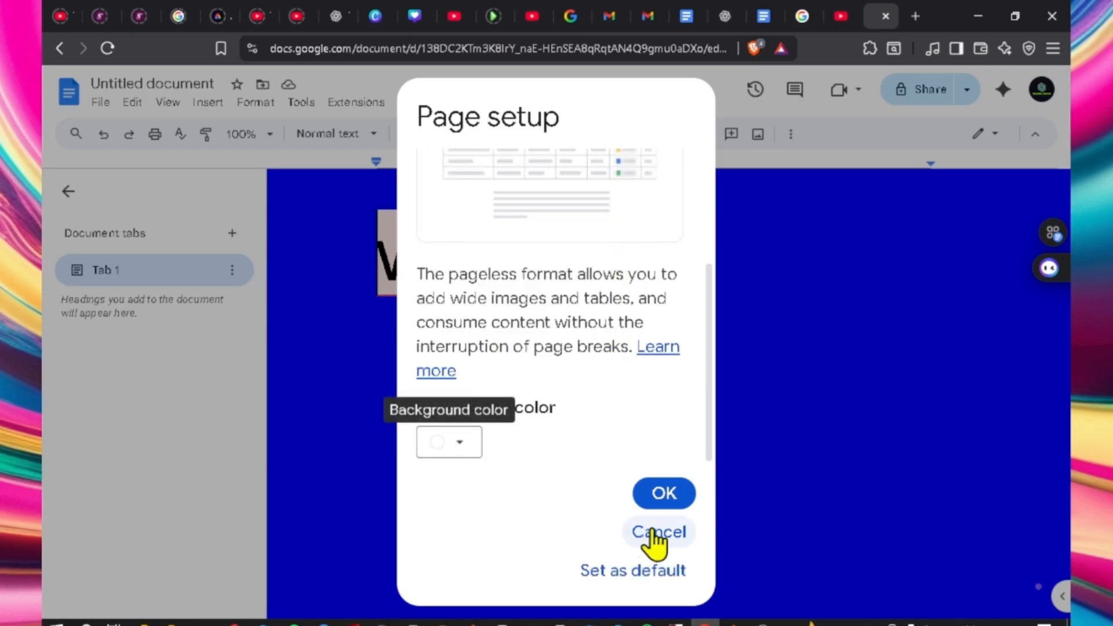
click(669, 495)
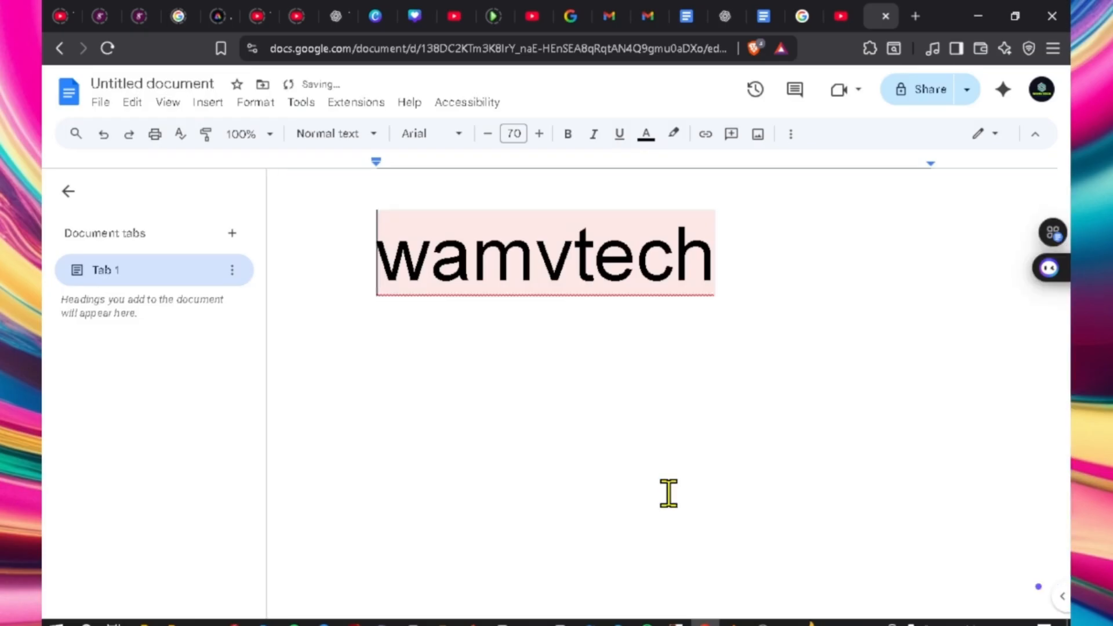
click(472, 255)
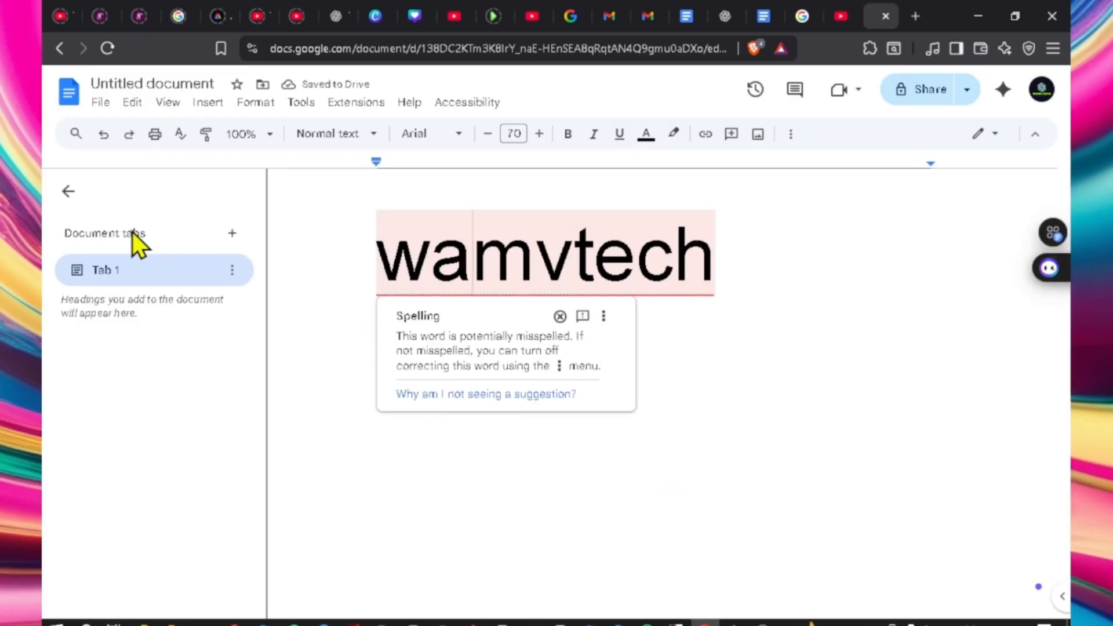
click(72, 135)
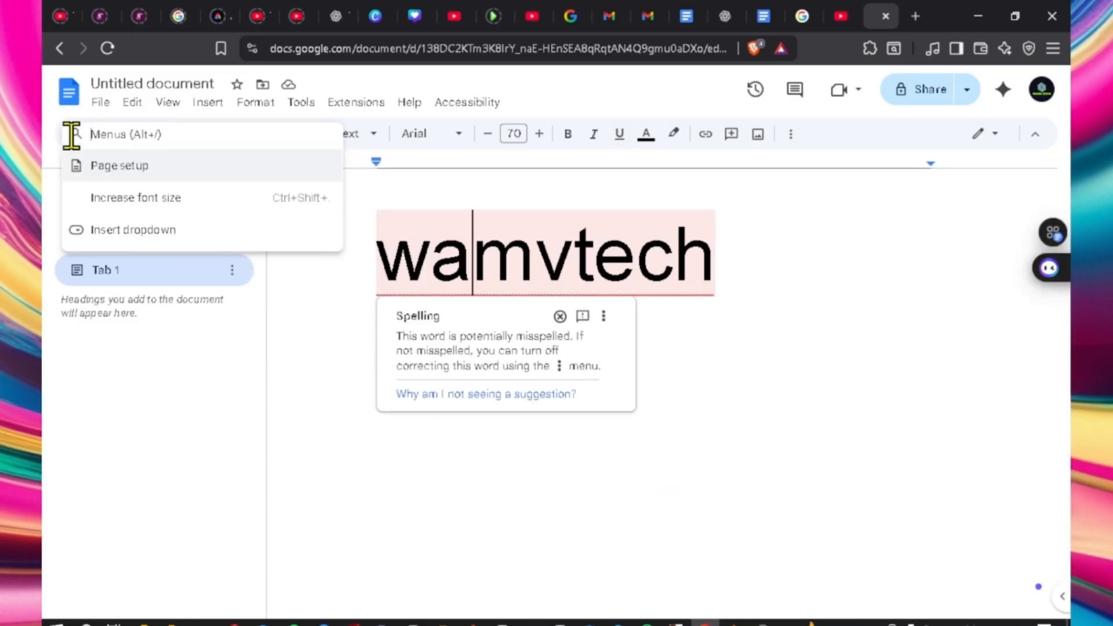
click(115, 231)
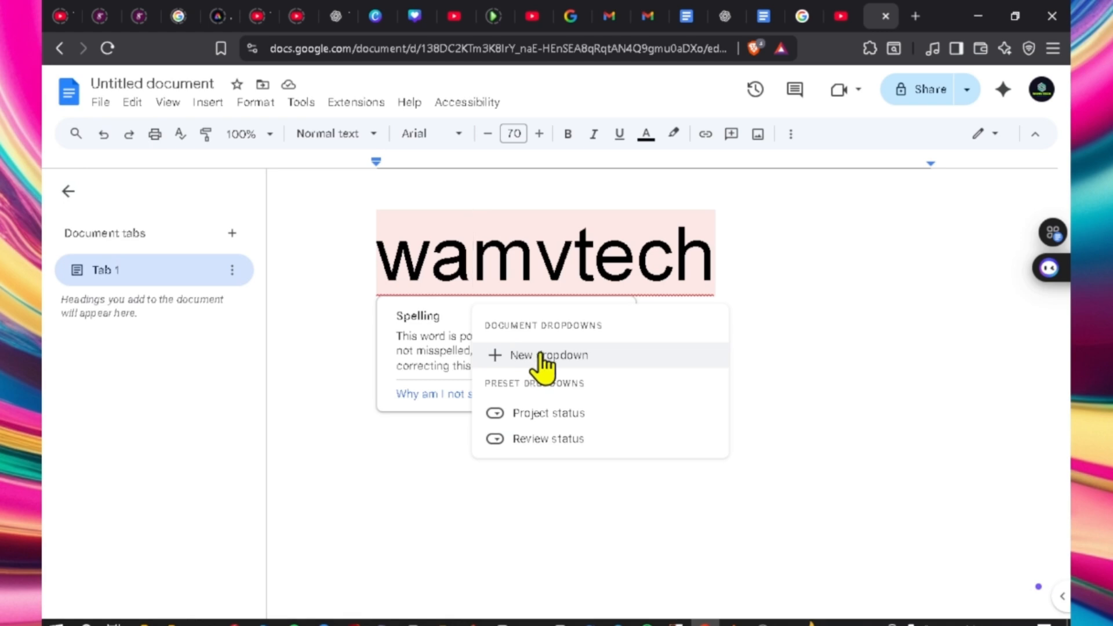
- Add two new lines below "Wamvtech" and insert the preset "Project status" dropdown on the last one
click(742, 298)
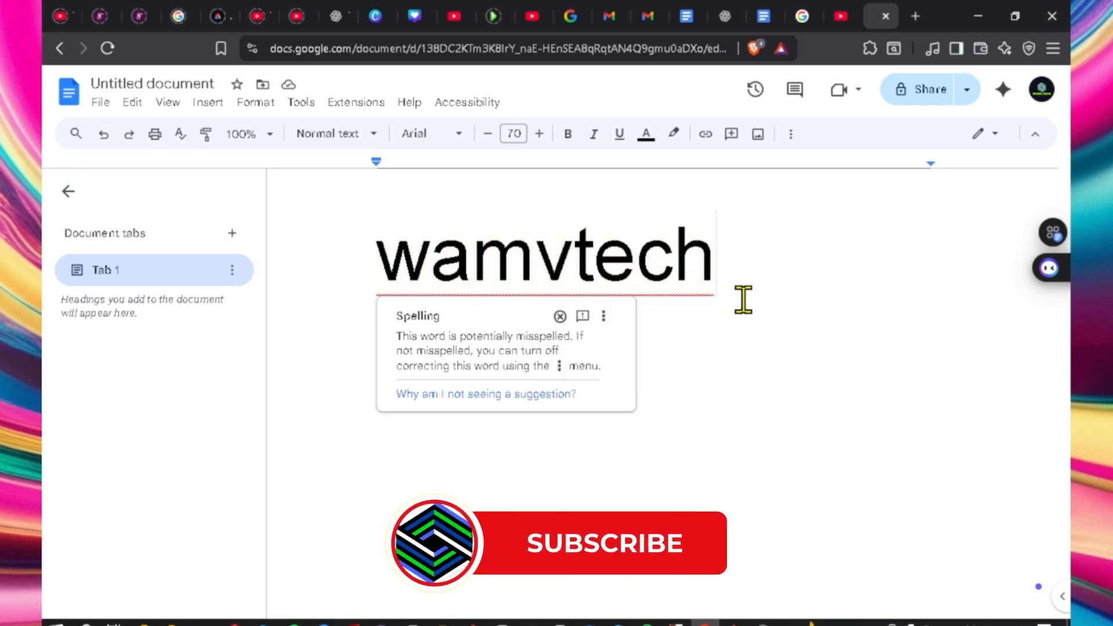
key(Return)
key(Return)
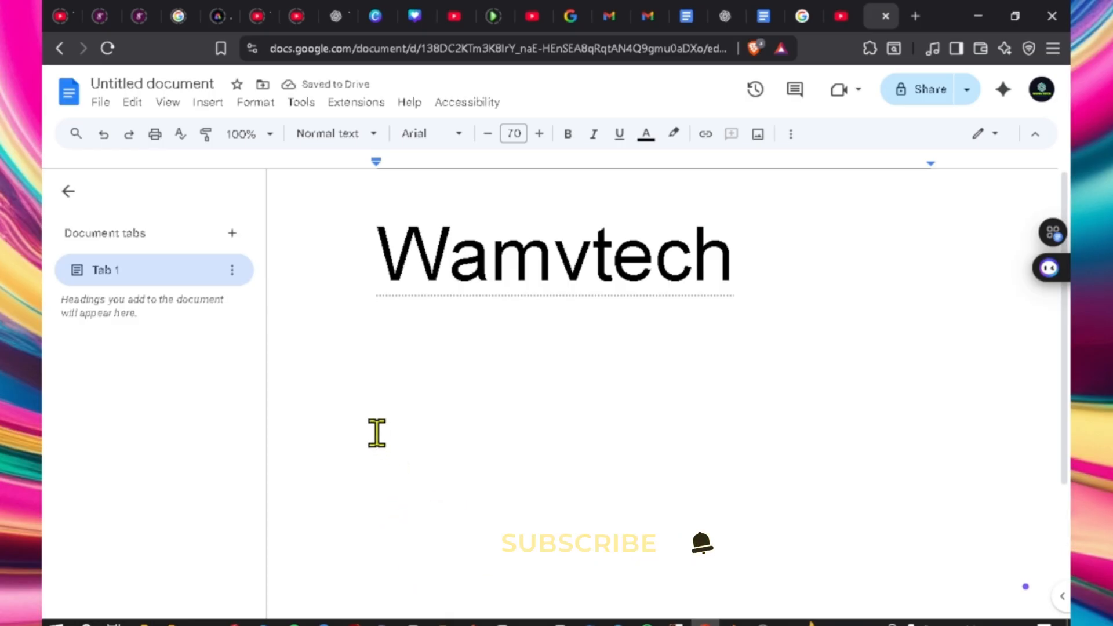
drag(375, 429, 452, 447)
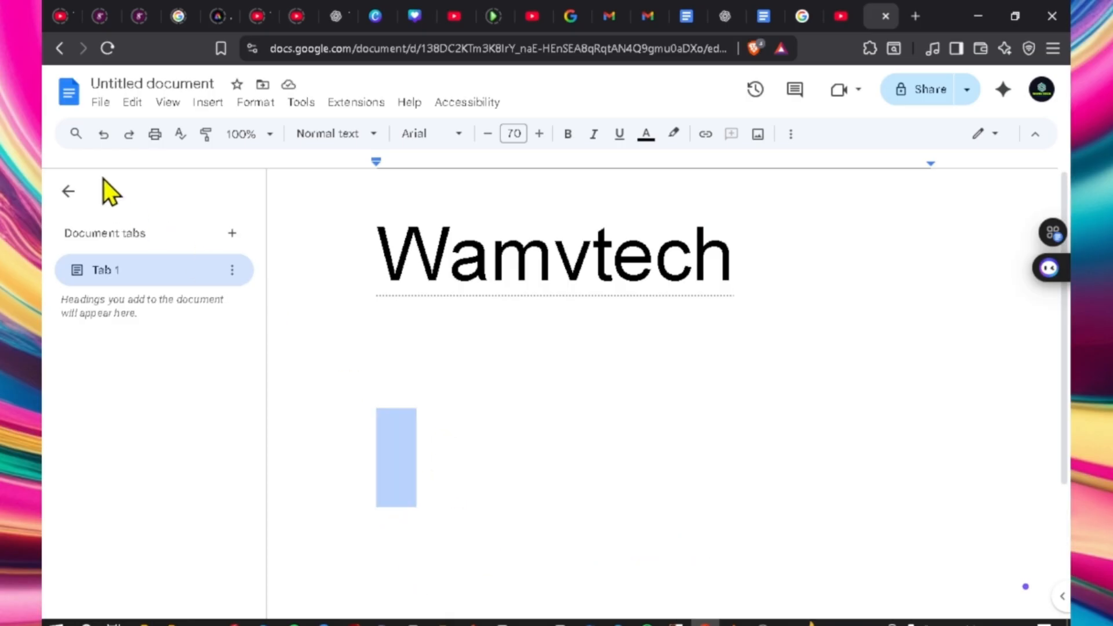
click(78, 136)
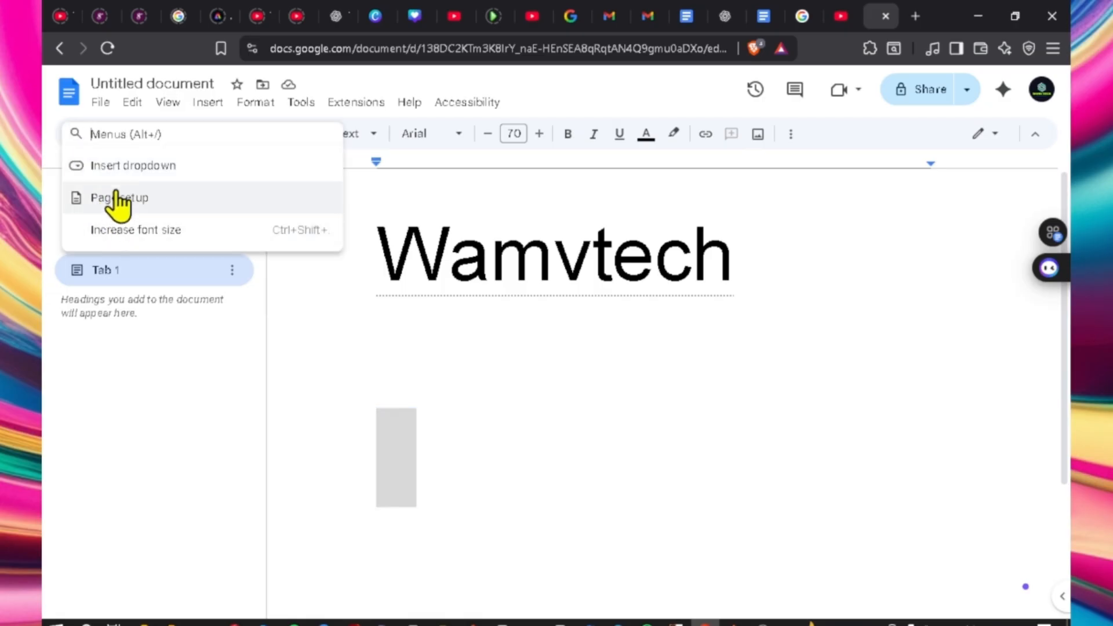
click(117, 175)
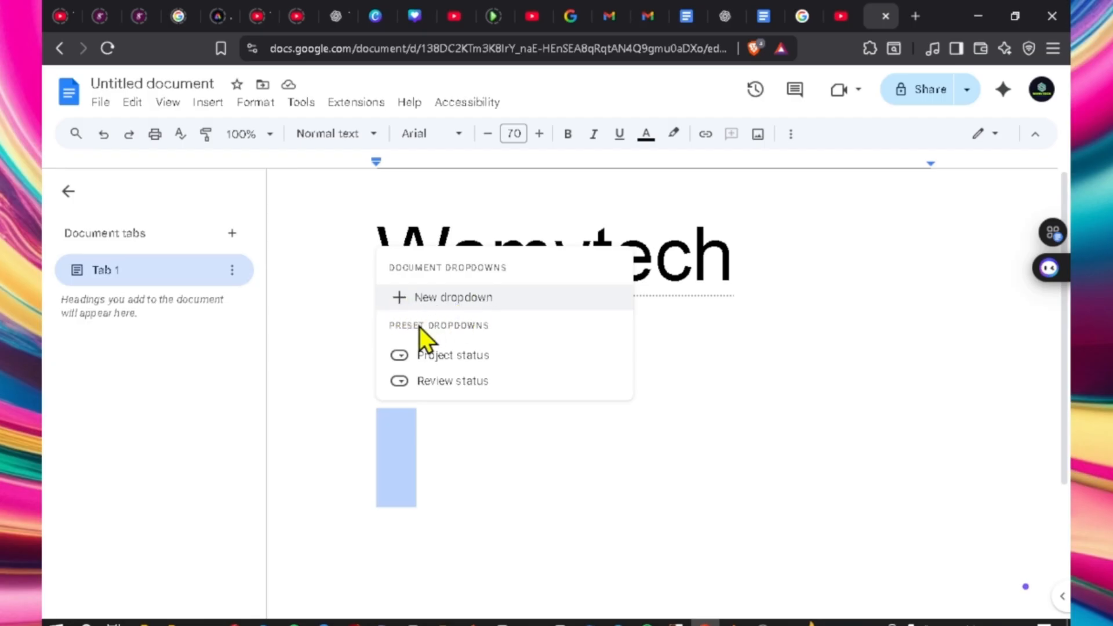
mouse_move(399, 357)
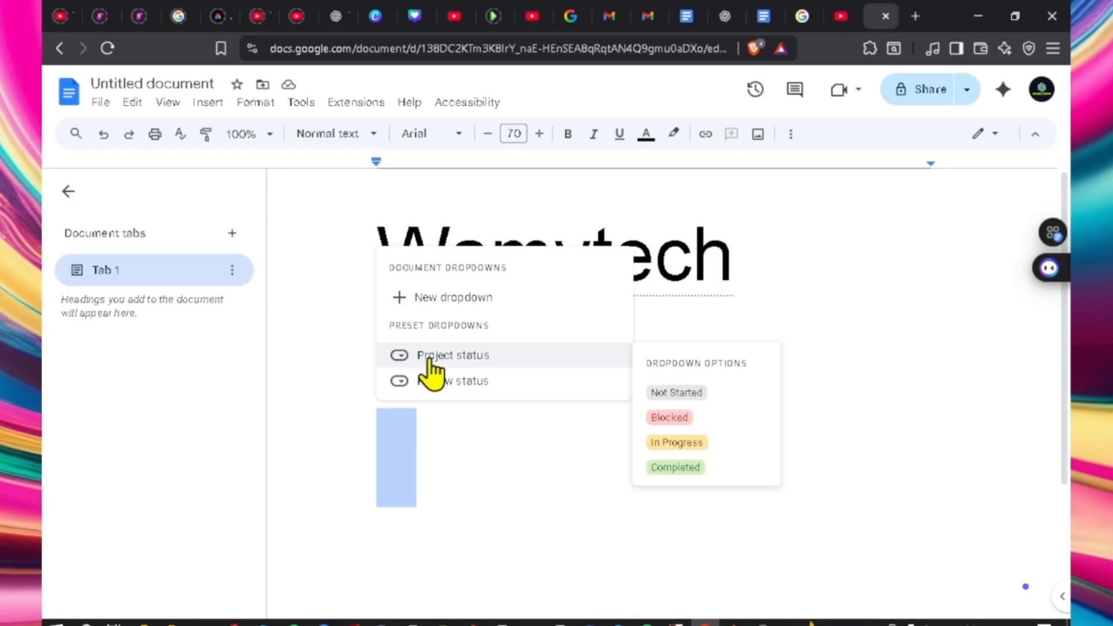
mouse_move(432, 383)
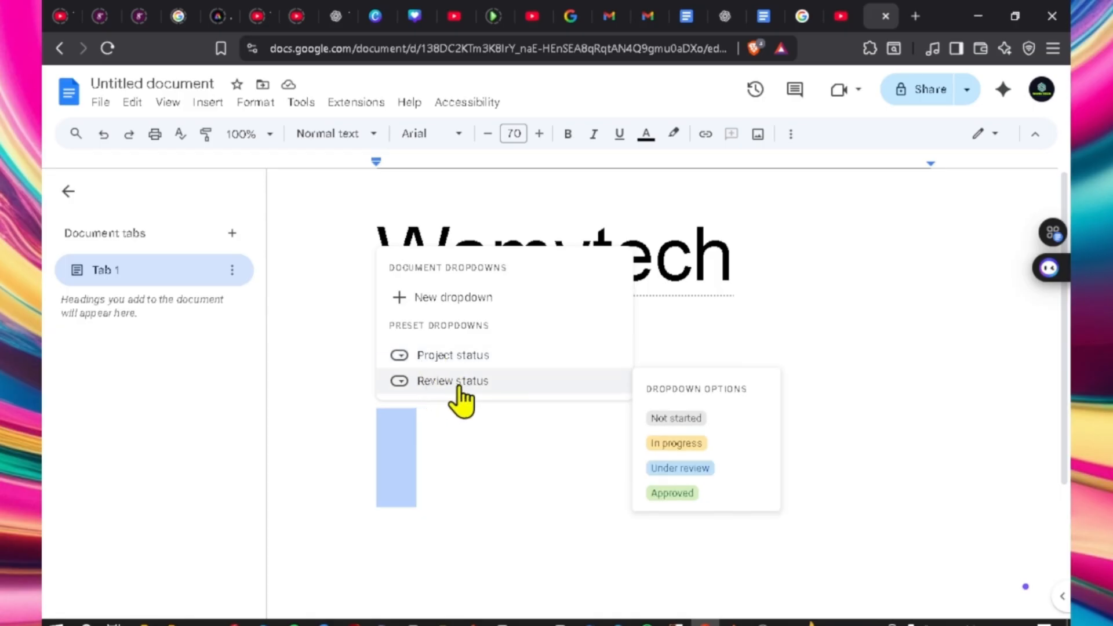
mouse_move(435, 358)
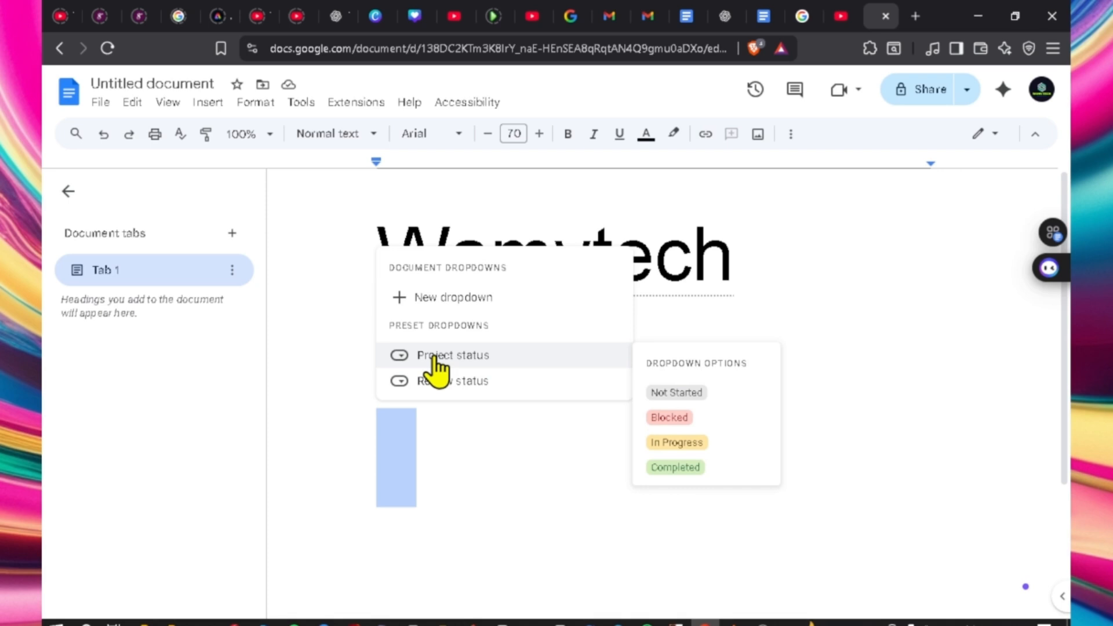
click(435, 356)
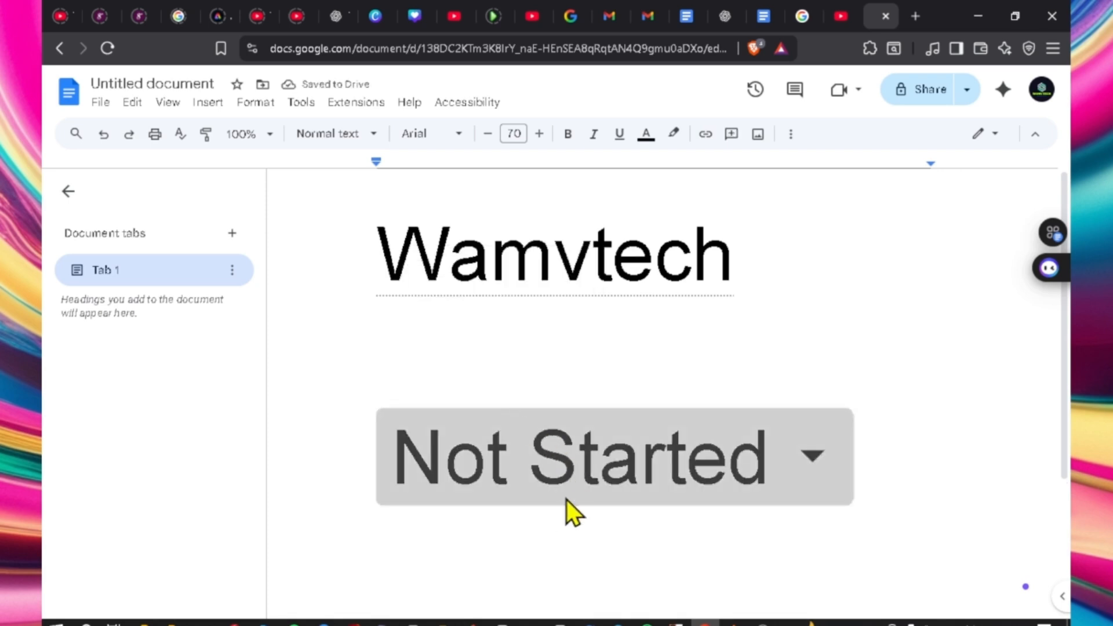
- Reduce the font size of the empty line between "Wamvtech" and the status dropdown
click(365, 375)
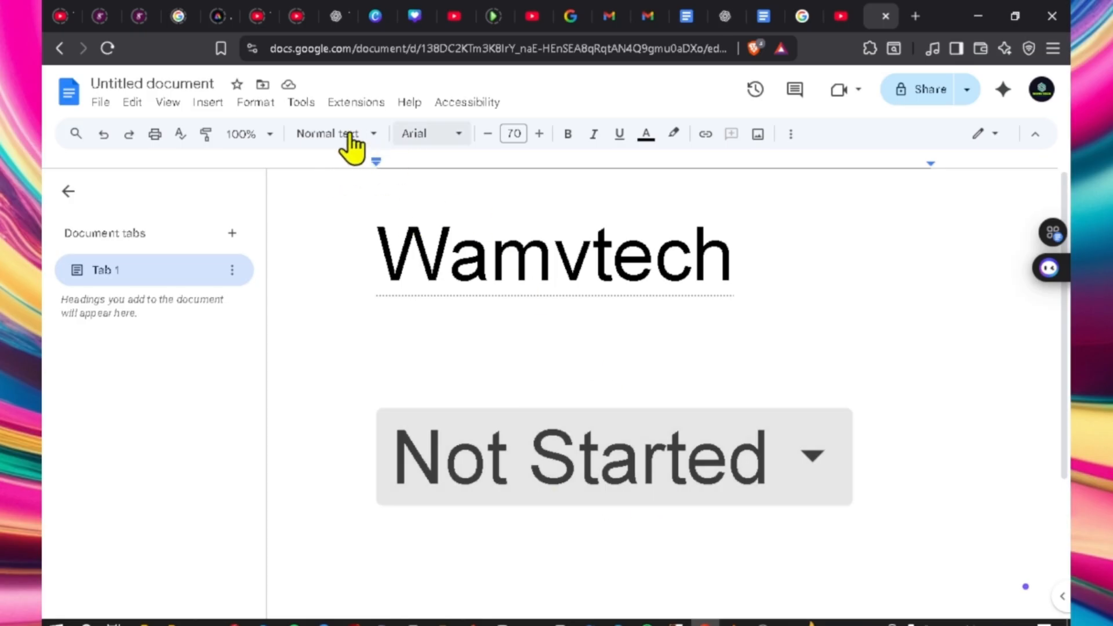
click(487, 135)
click(487, 135)
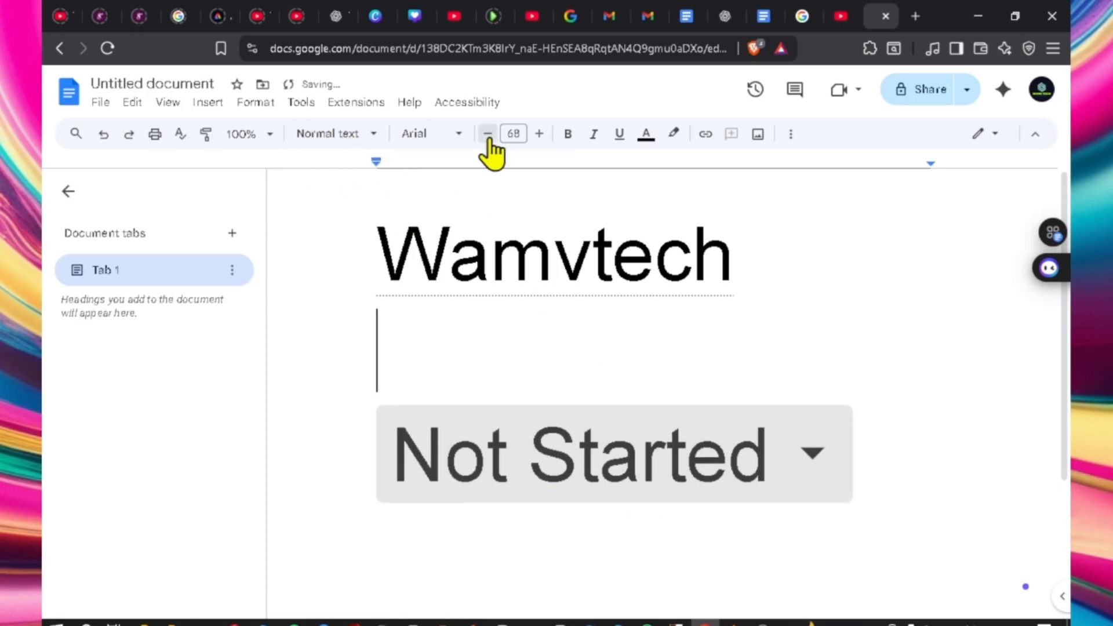
click(488, 135)
click(487, 135)
click(487, 135)
click(487, 135)
click(487, 135)
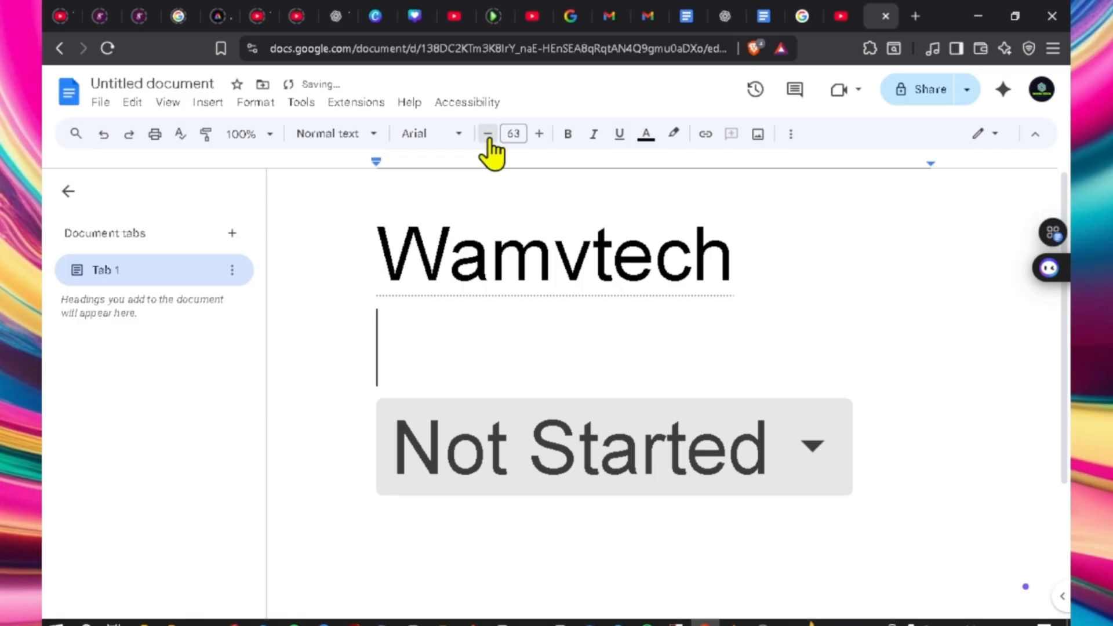
click(488, 136)
click(488, 135)
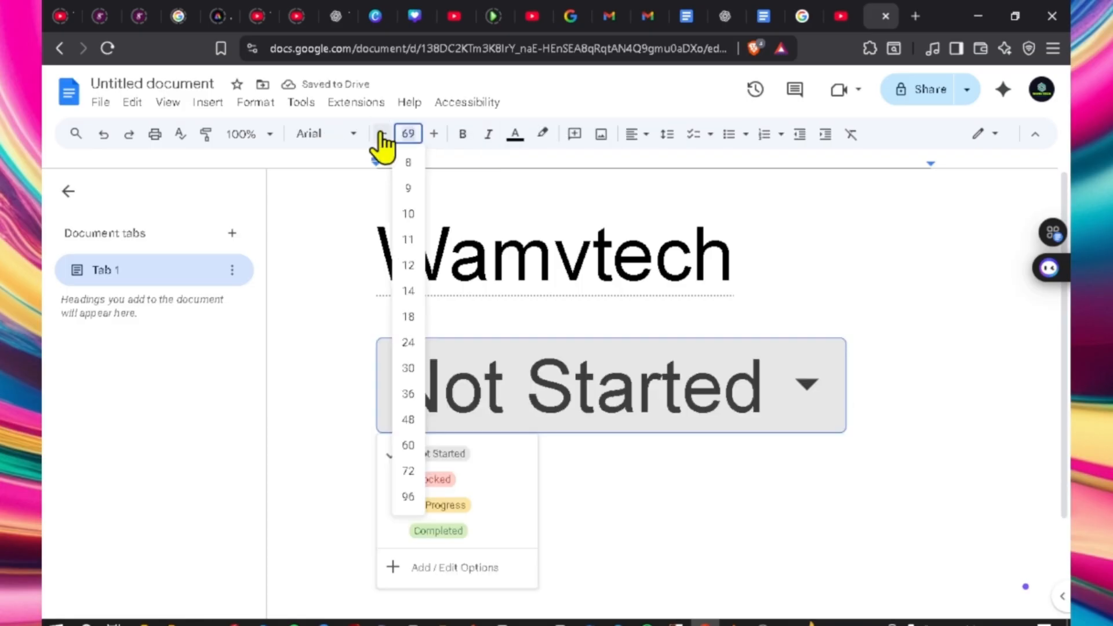
- Set the status dropdown's font size to 14 and increase it stepwise to 24
text(1)
text(4)
key(Return)
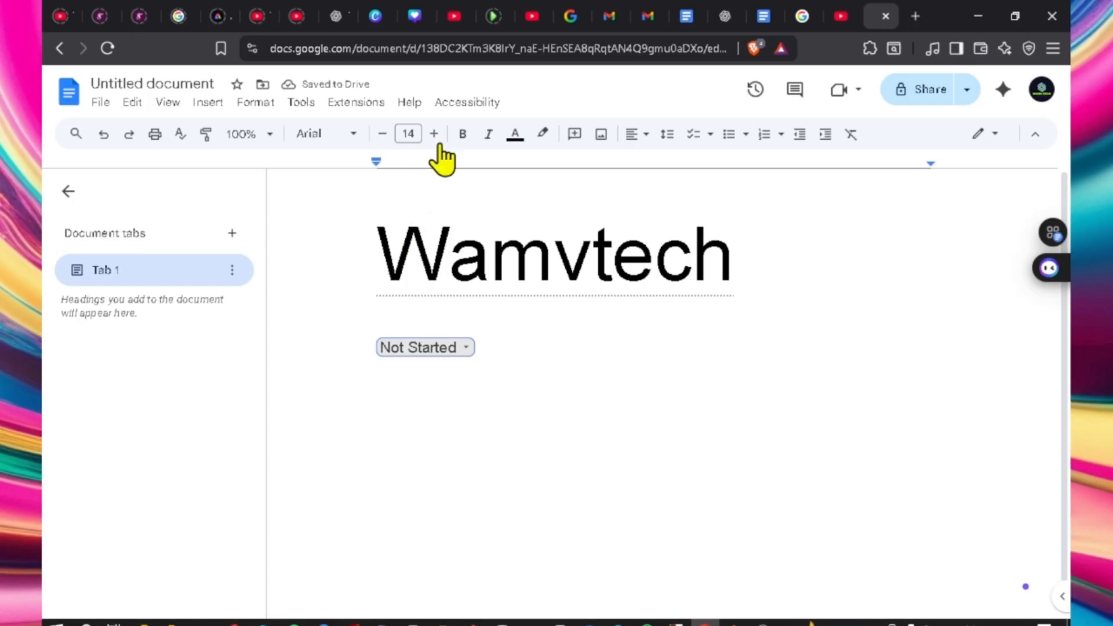
click(433, 135)
click(433, 135)
click(433, 135)
click(433, 135)
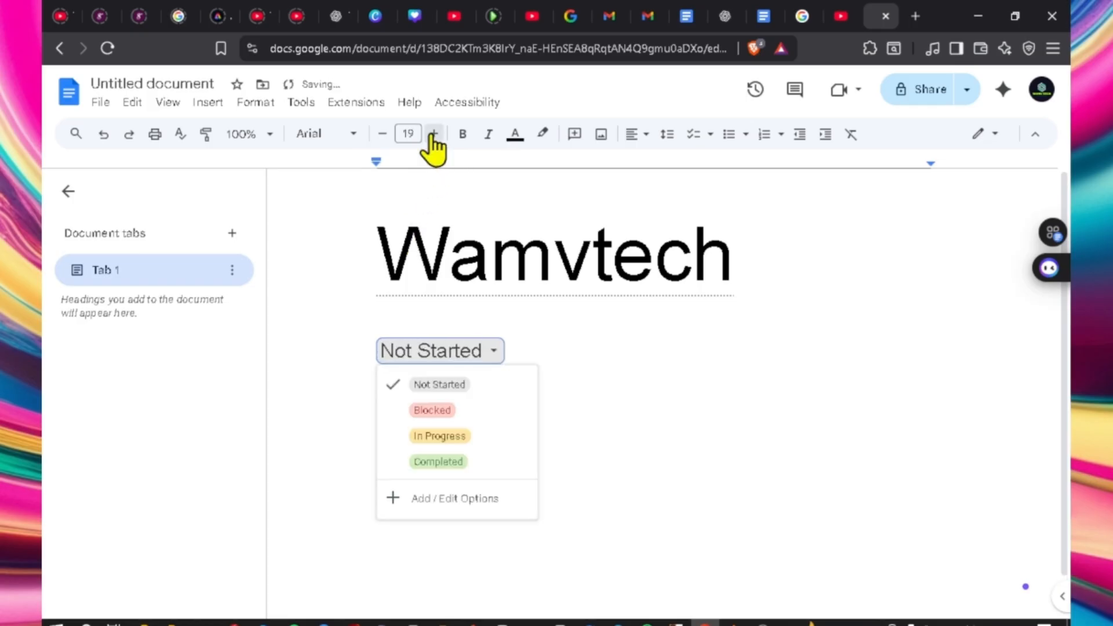
click(433, 135)
click(433, 135)
click(433, 135)
click(433, 135)
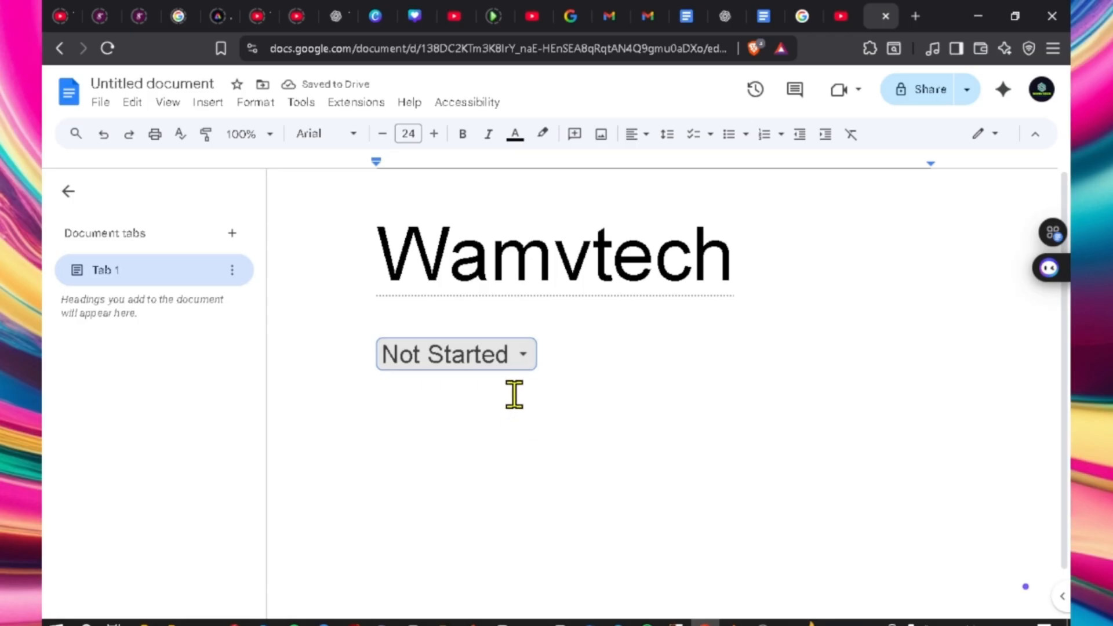
- Open the status dropdown's options for editing and rename its template as "wamv"
click(525, 358)
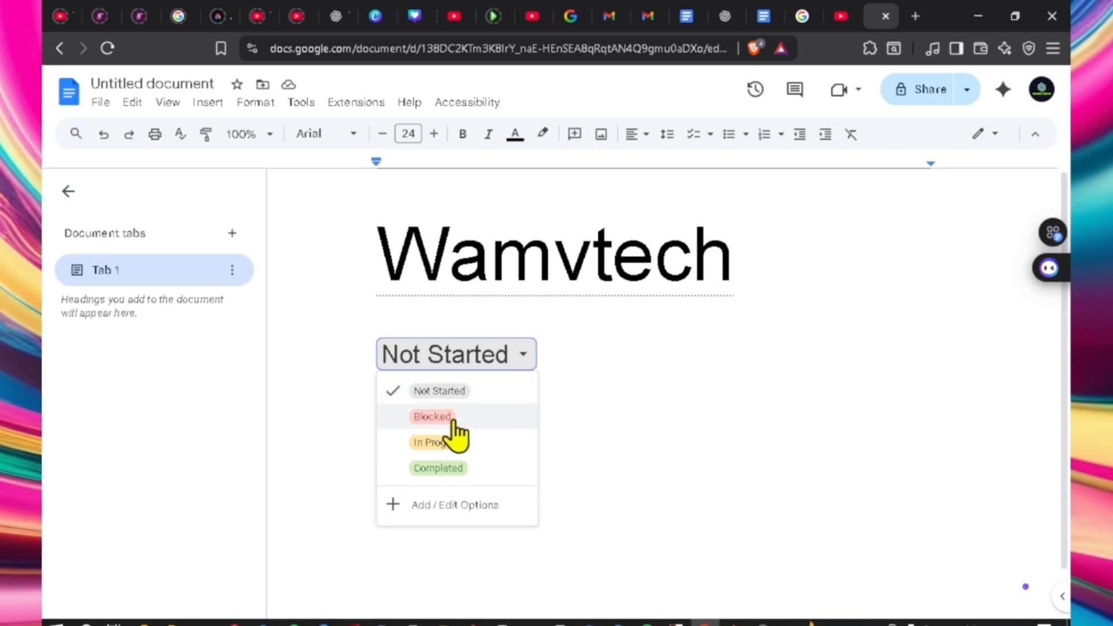
click(396, 504)
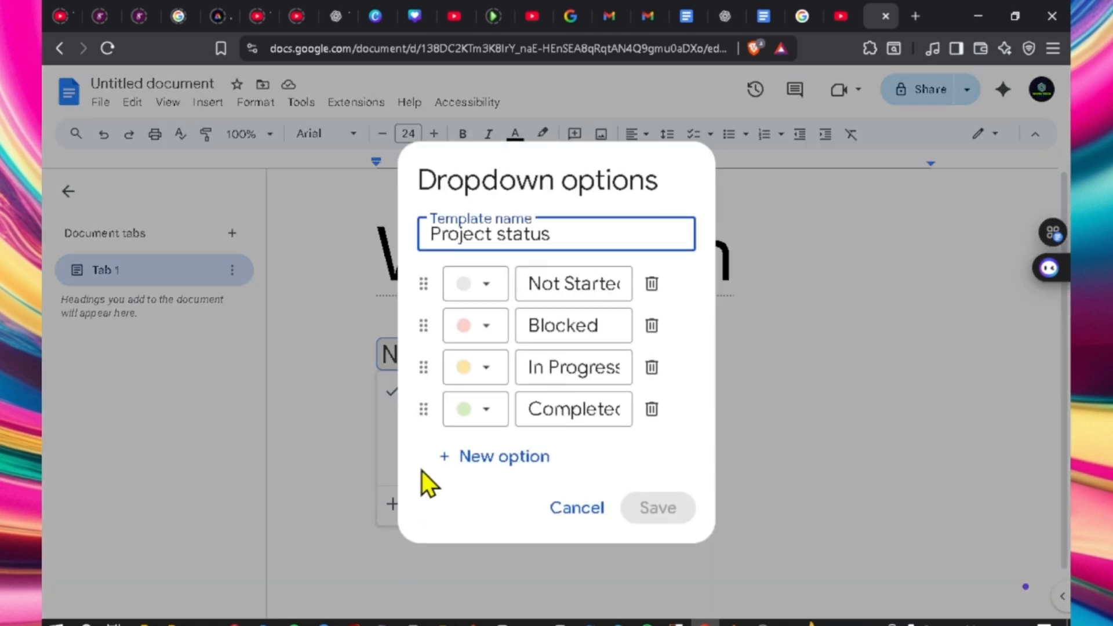
drag(582, 231, 384, 230)
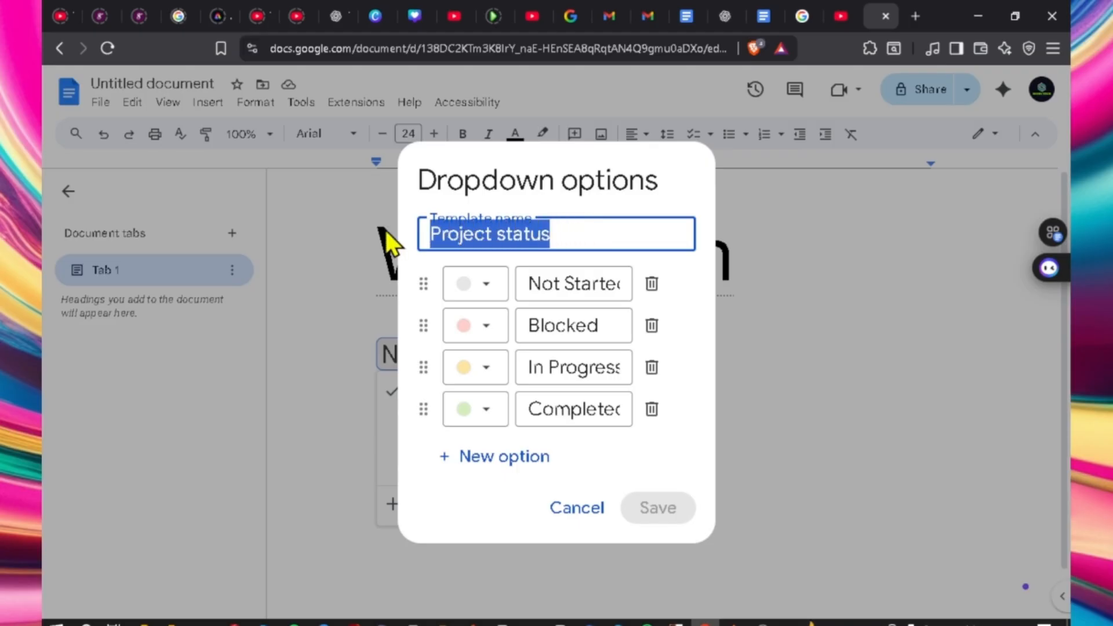
text(wam)
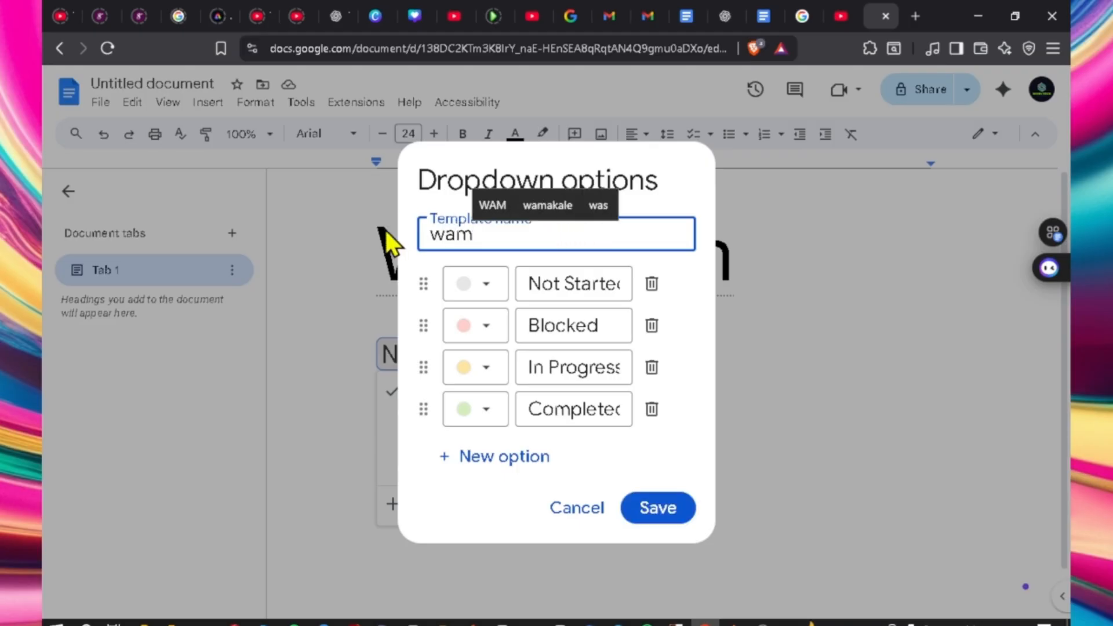
text(v)
- Rename the four dropdown options as "file", "edit", "view" and "insert"
triple_click(634, 285)
text(file)
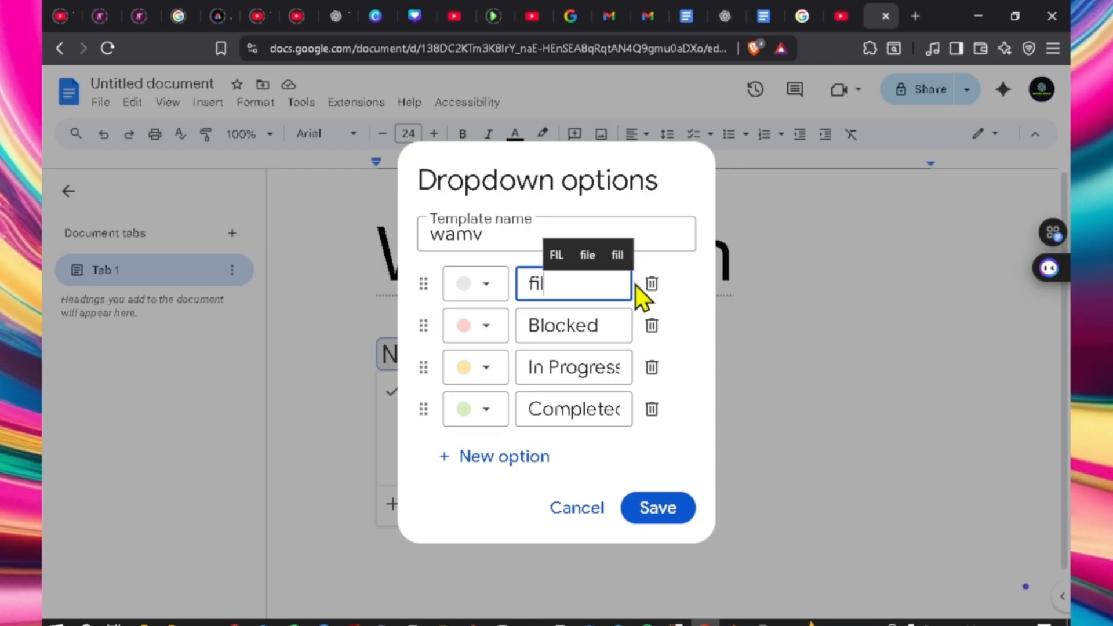
double_click(521, 321)
text(edit)
triple_click(629, 366)
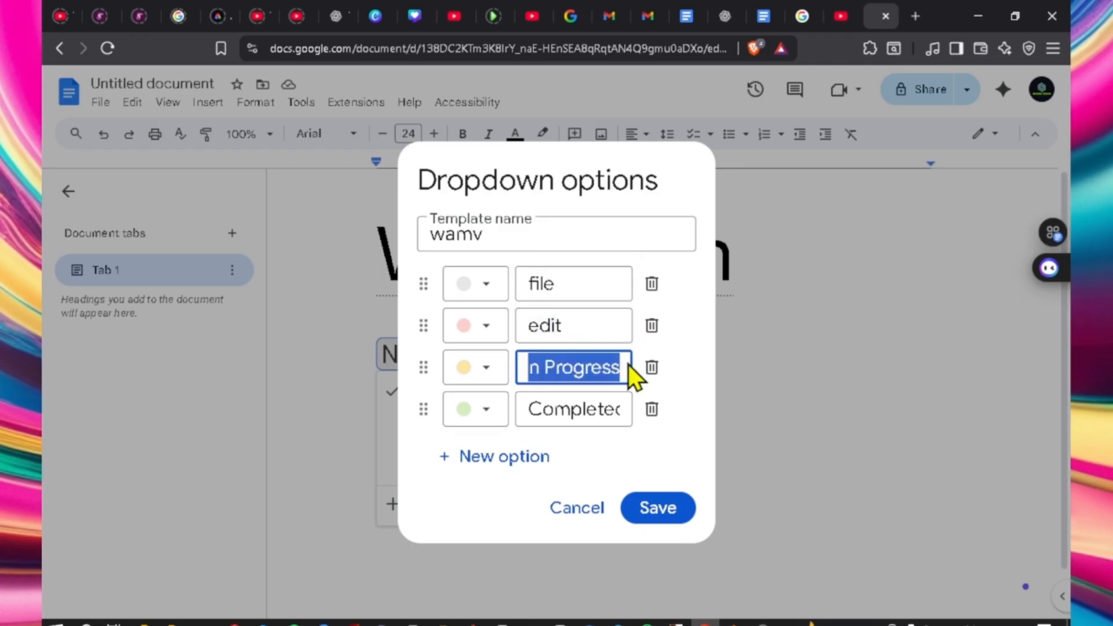
text(view)
triple_click(627, 409)
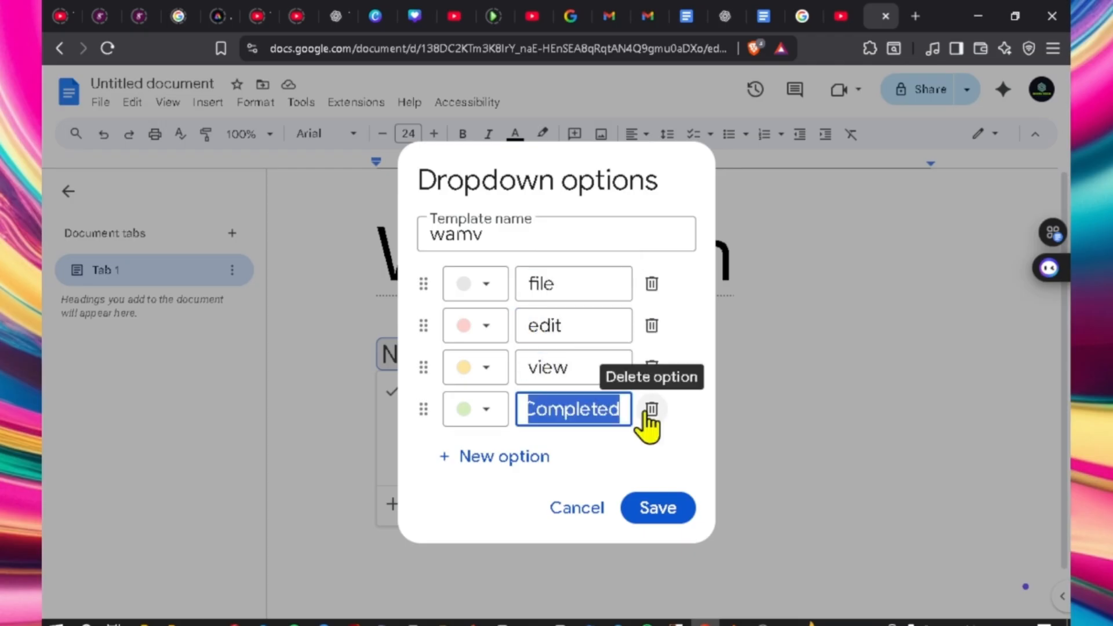
text(insert)
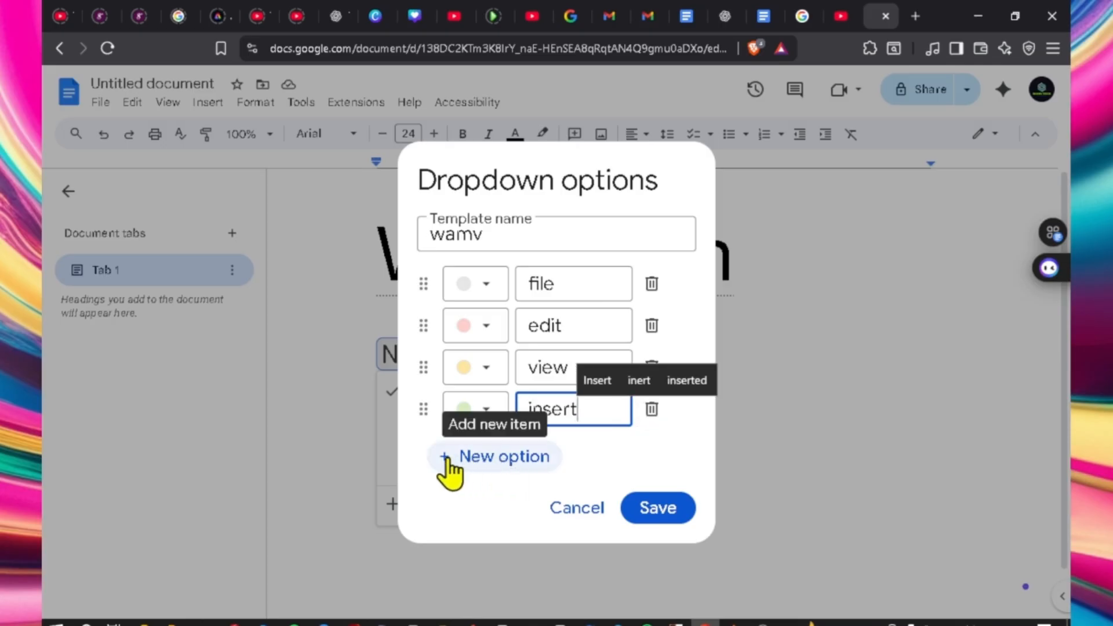
- Add a fifth option under its default name, save the "wamv" dropdown and check its list of choices
click(446, 458)
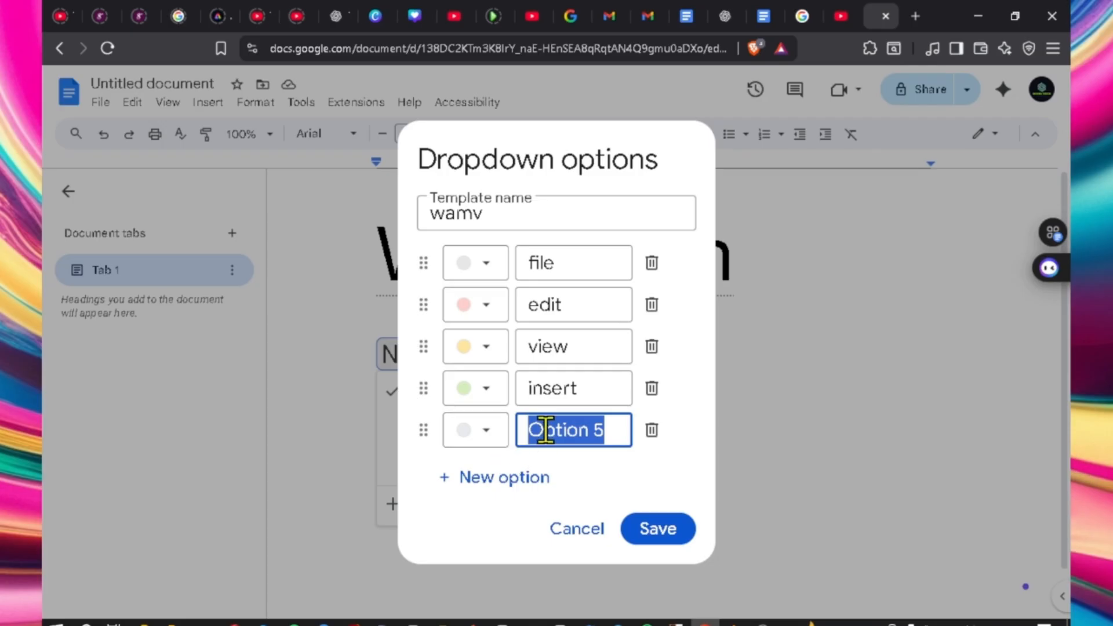
click(642, 528)
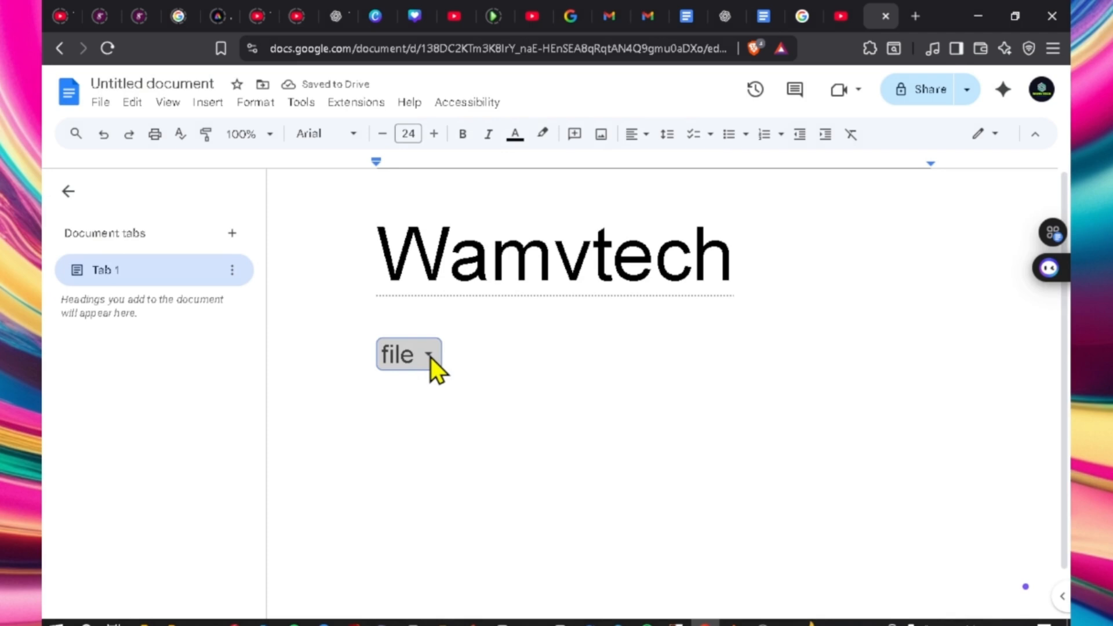
click(430, 356)
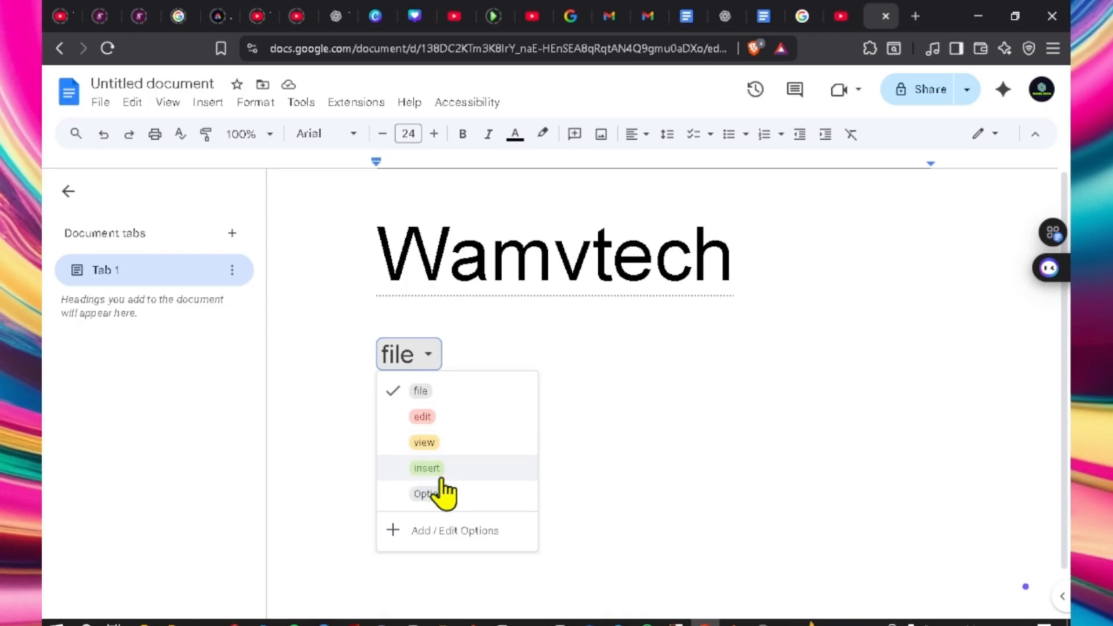
- Insert the preset "Review status" dropdown on a new line below the "file" dropdown
click(419, 531)
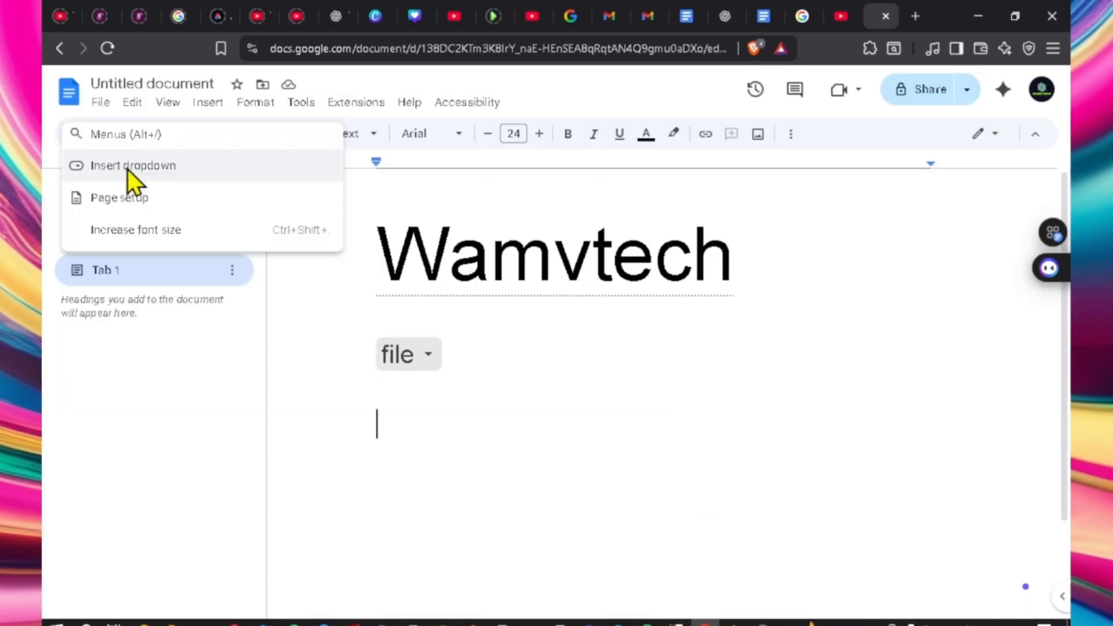
click(128, 168)
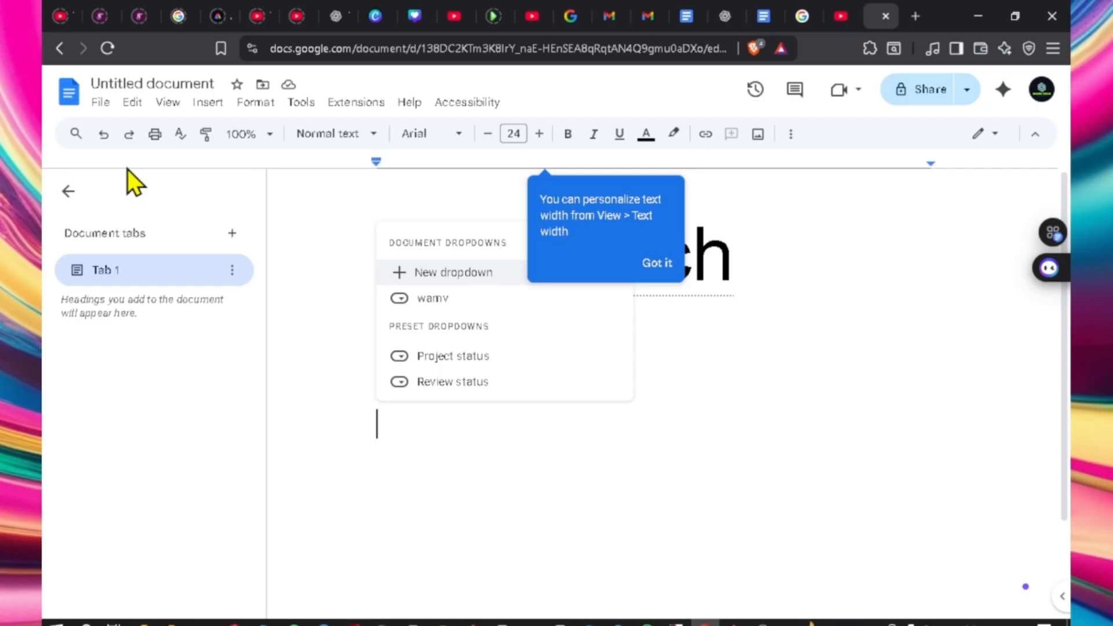
click(415, 383)
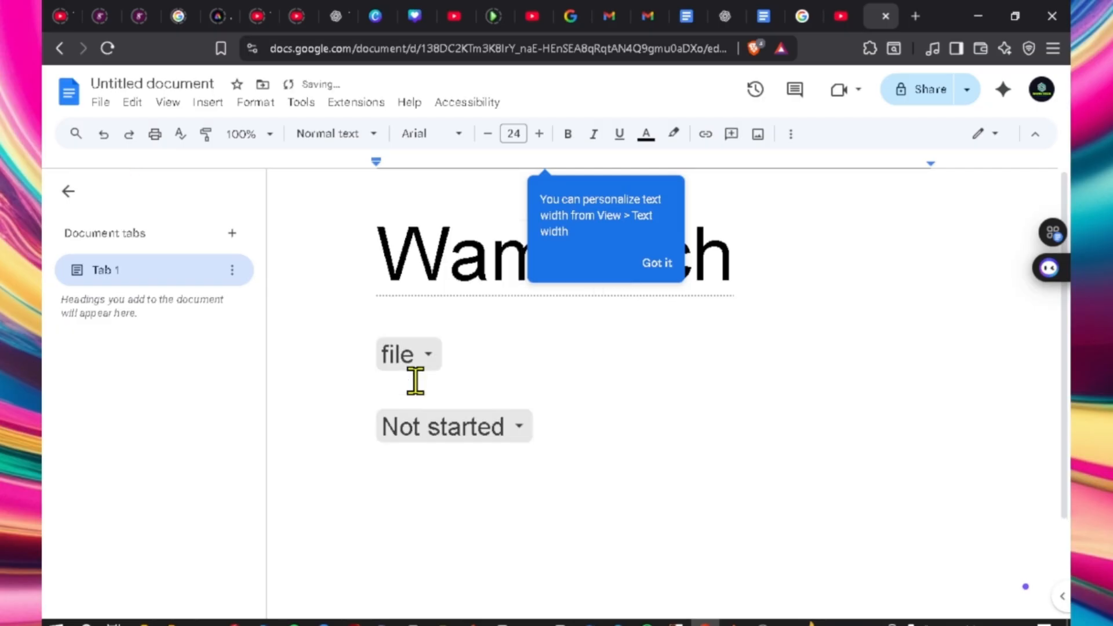
- Open the review dropdown's options for editing, dismiss the text width tip and shorten the template name to "Review"
click(520, 430)
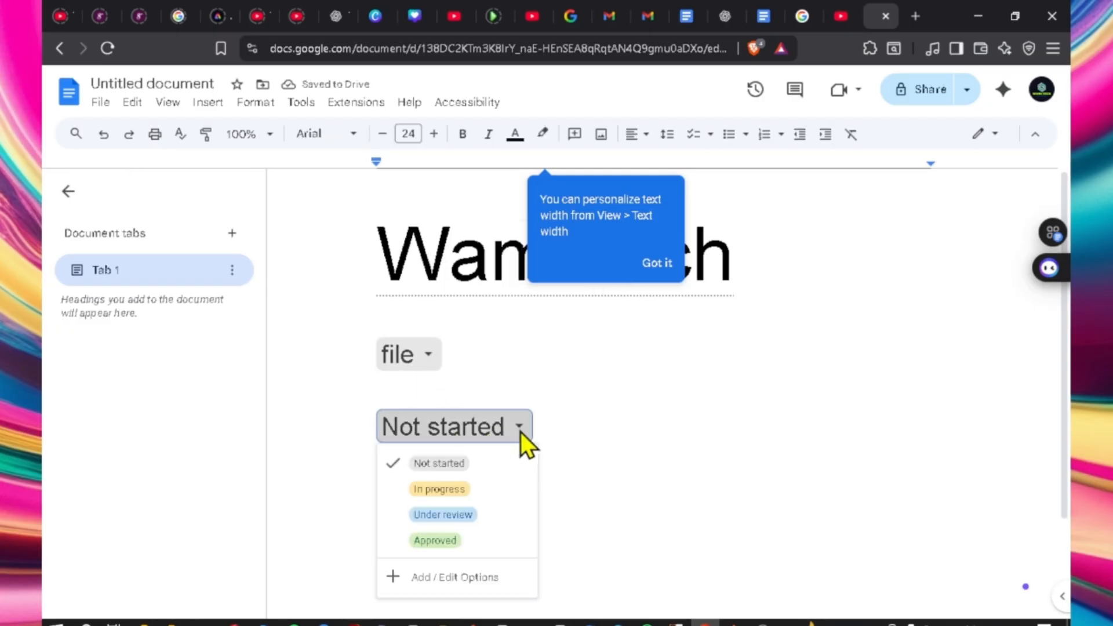
click(415, 578)
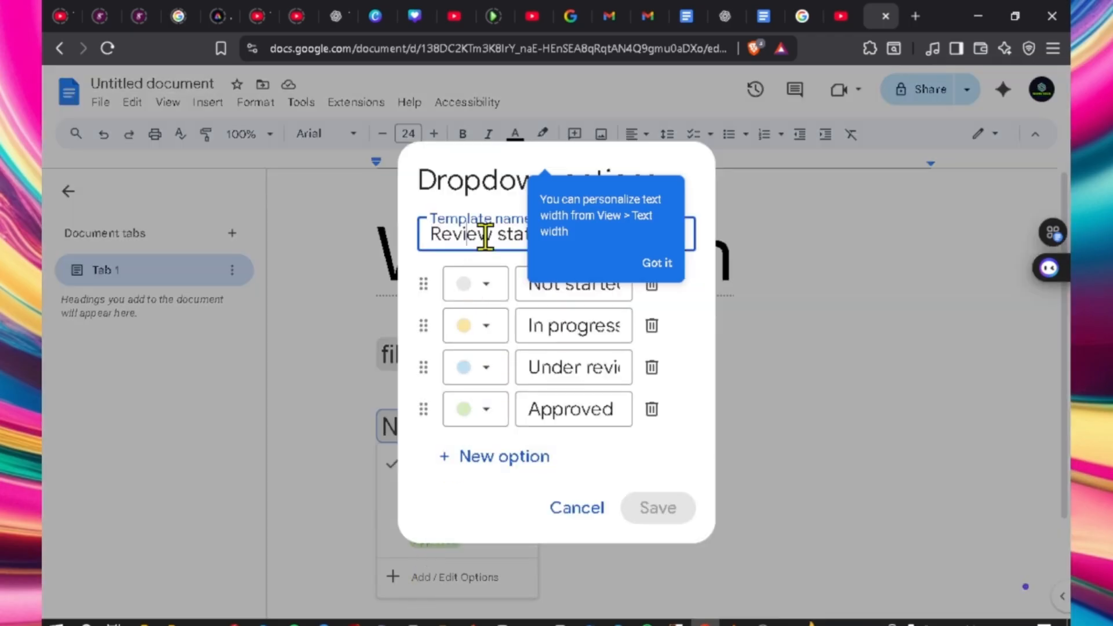
click(657, 266)
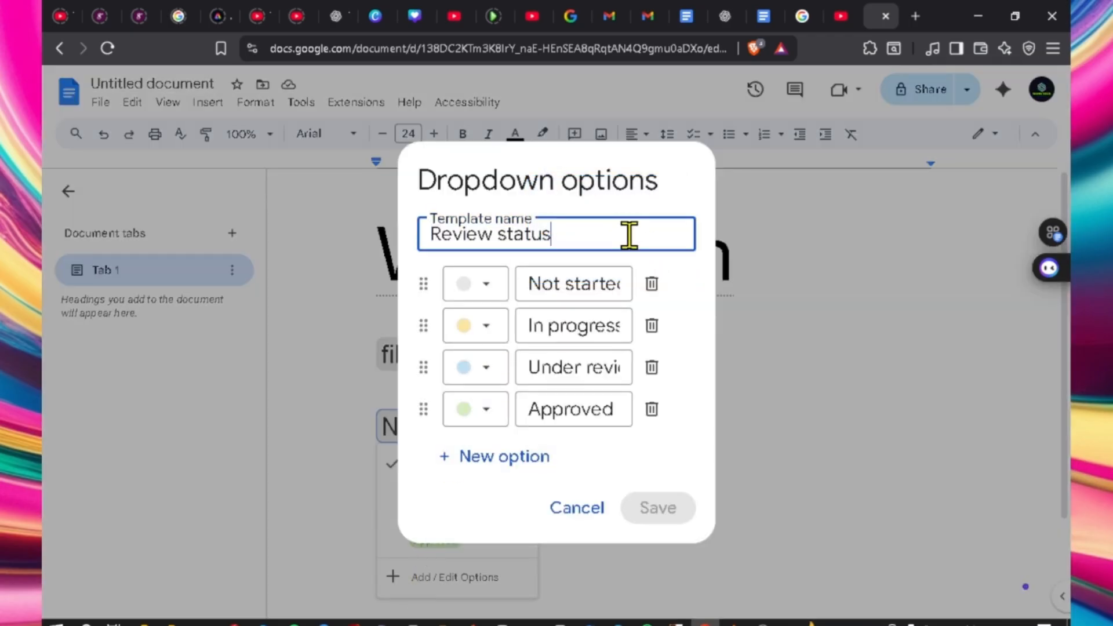
key(ctrl+a)
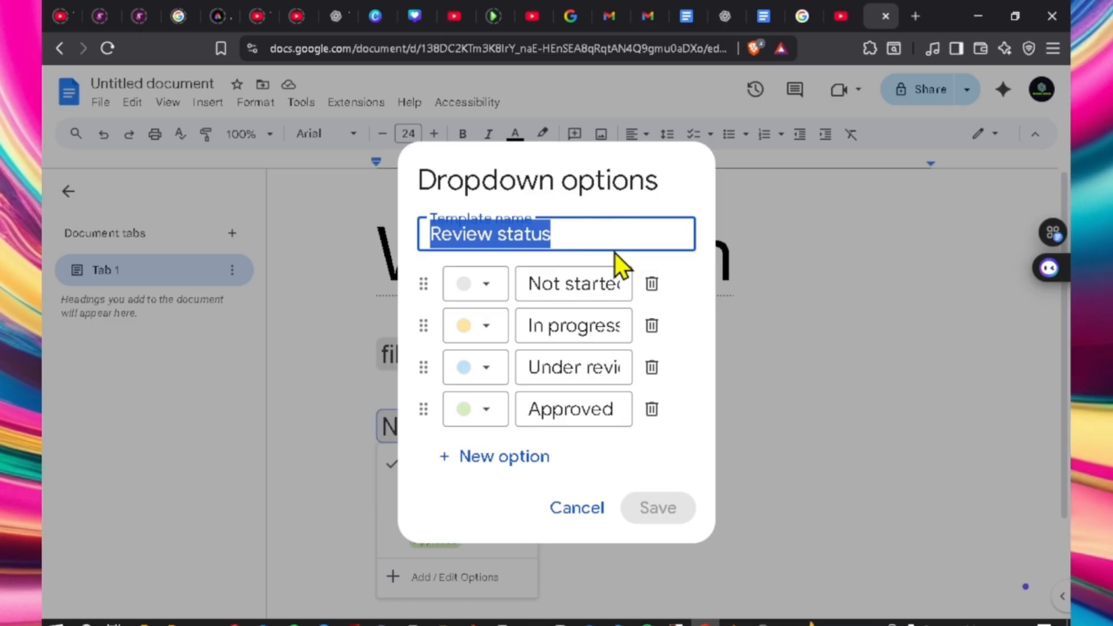
click(577, 237)
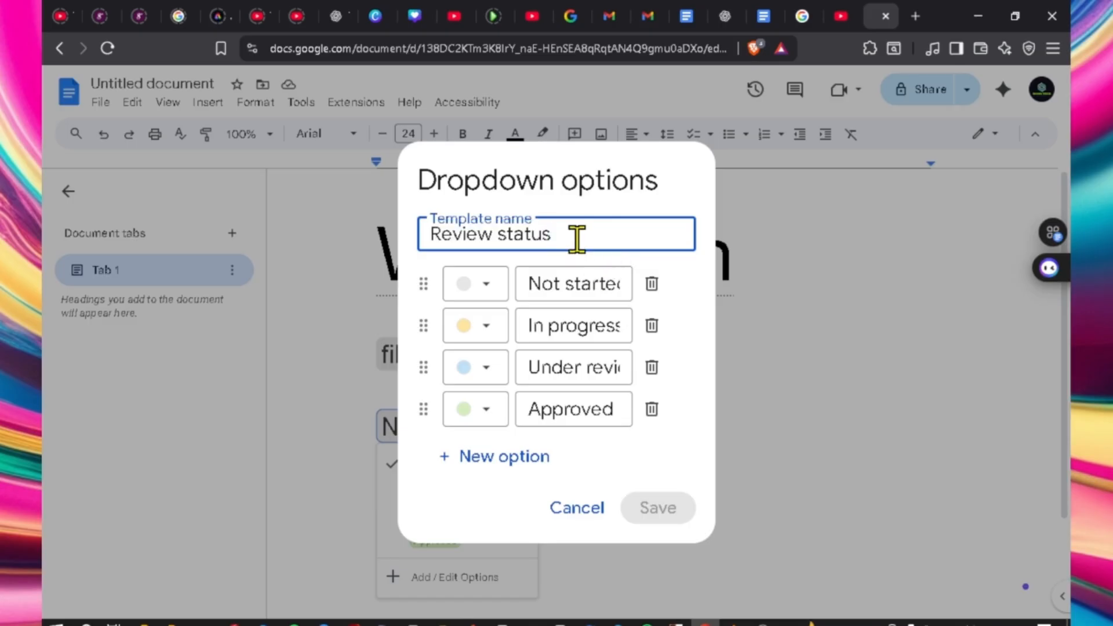
key(BackSpace)
key(BackSpace)
key(BackSpace)
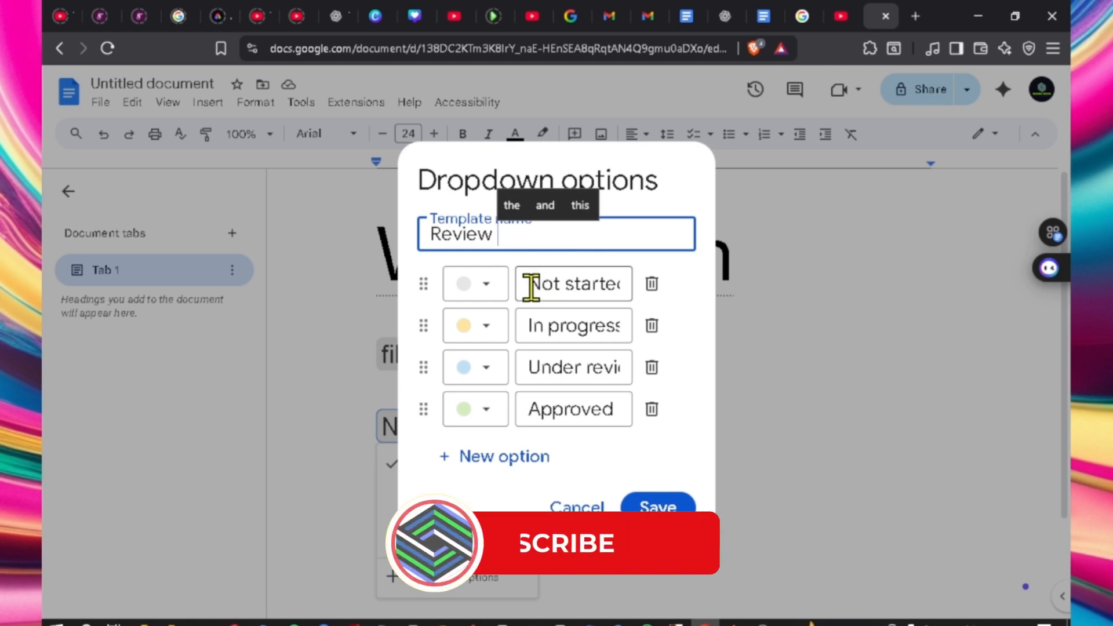
- Rename the four review options as 1, 2, 3 and 4, and save the dropdown
drag(532, 283, 614, 285)
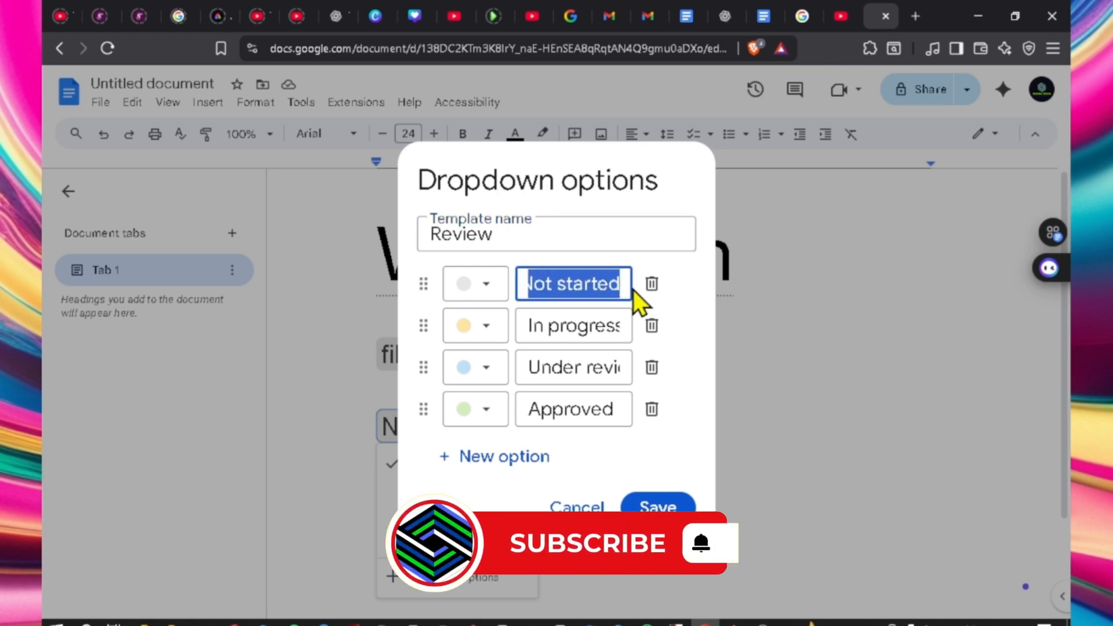
text(1)
drag(529, 326, 635, 333)
text(2)
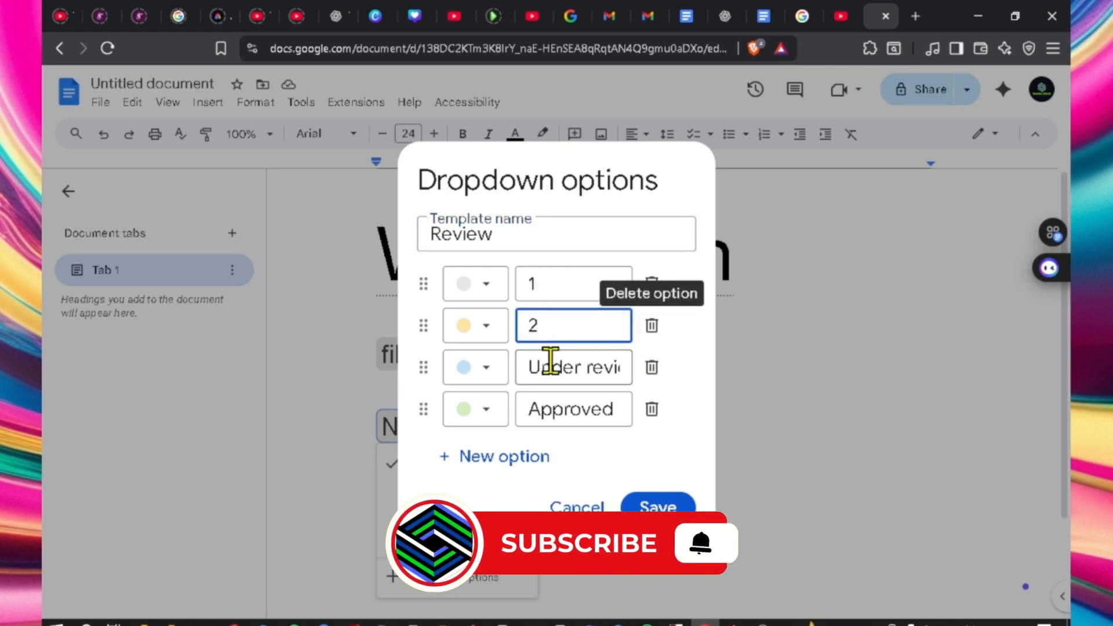
drag(529, 367, 653, 362)
text(3)
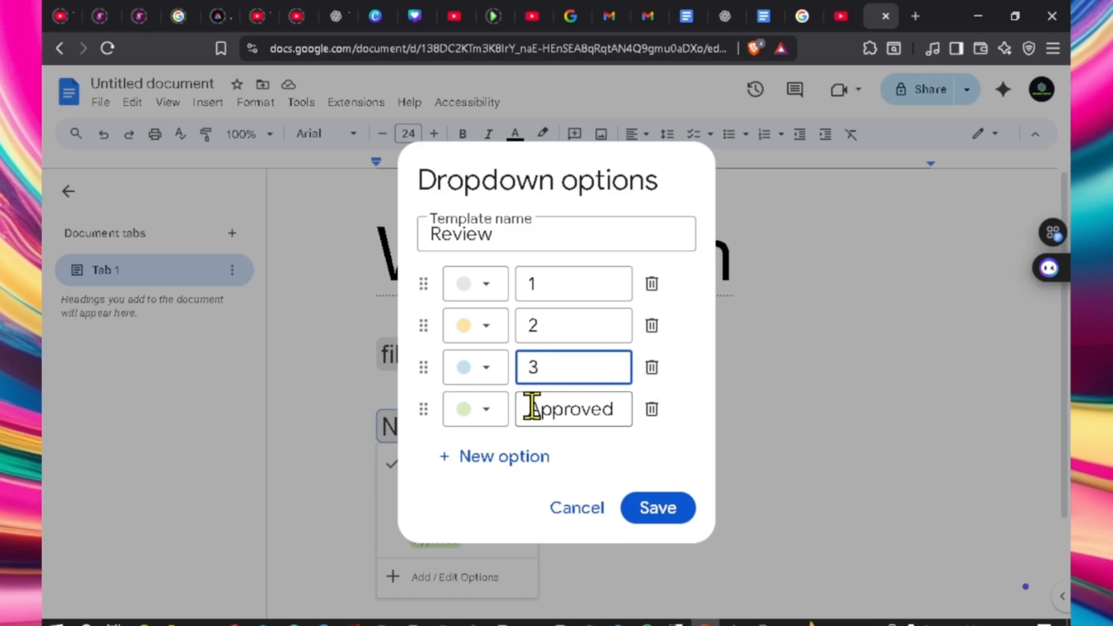
drag(529, 405, 682, 405)
text(4)
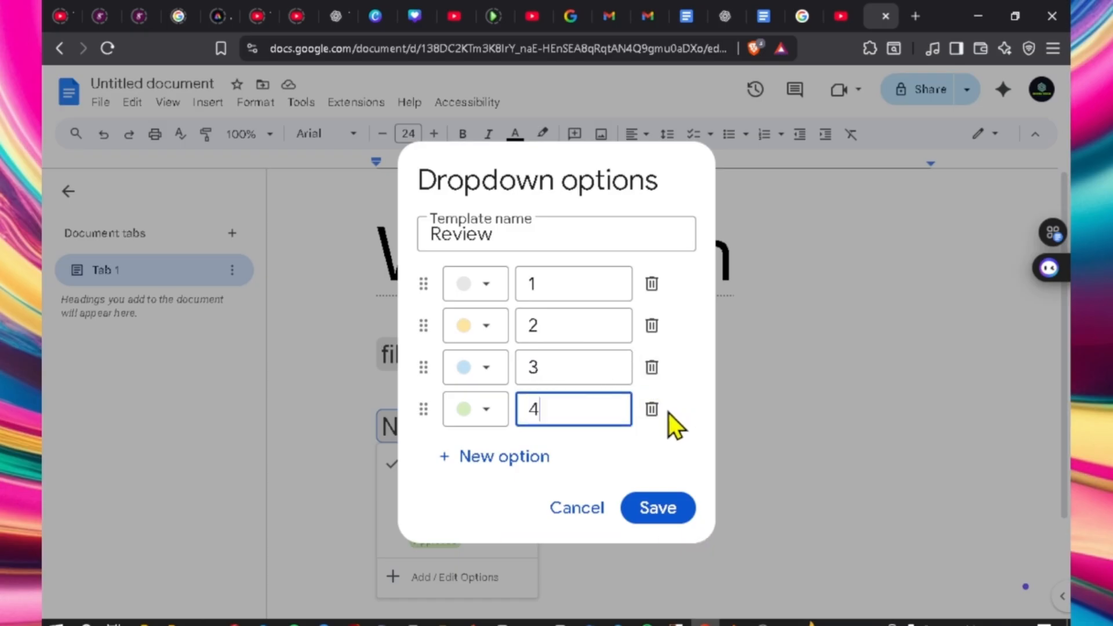
click(657, 509)
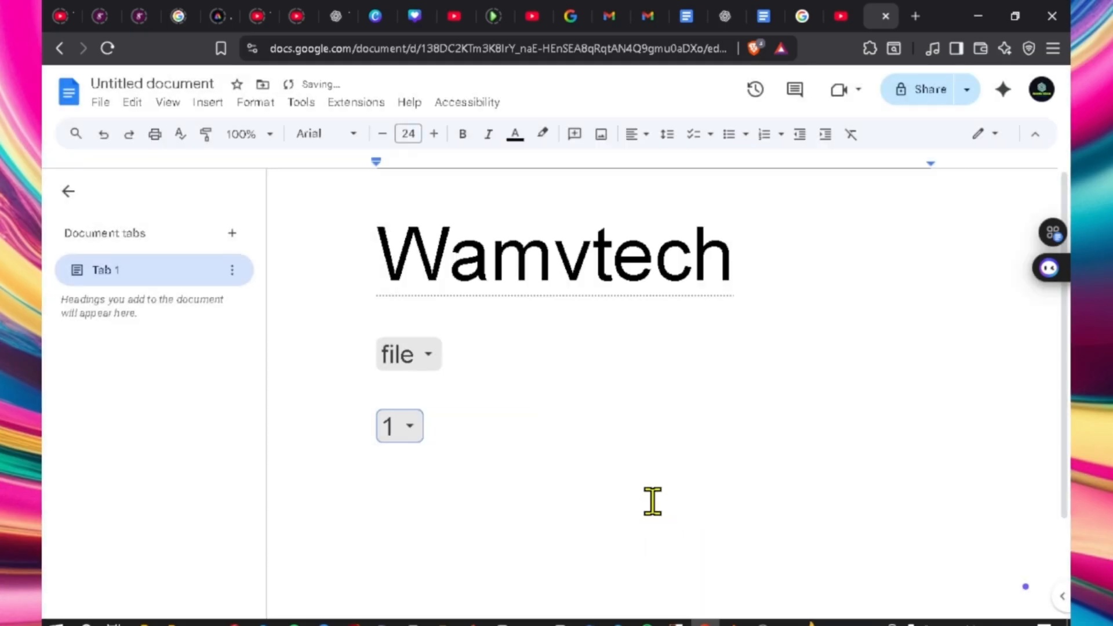
- Create a new custom dropdown on a new line below the "1" dropdown and give Option 1 a dark red background
click(76, 135)
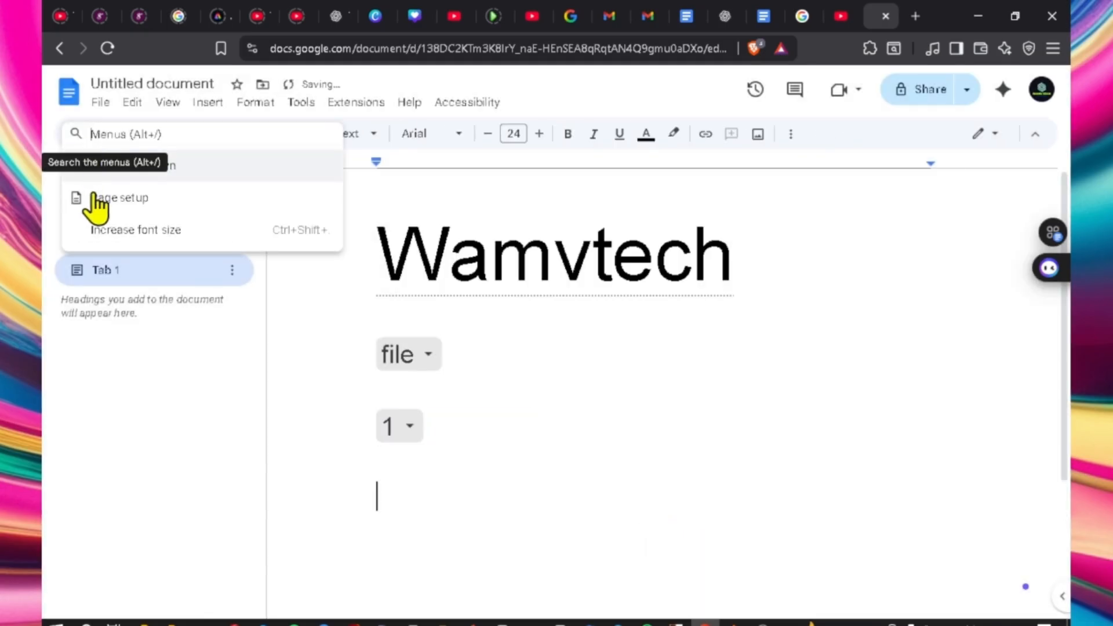
click(172, 168)
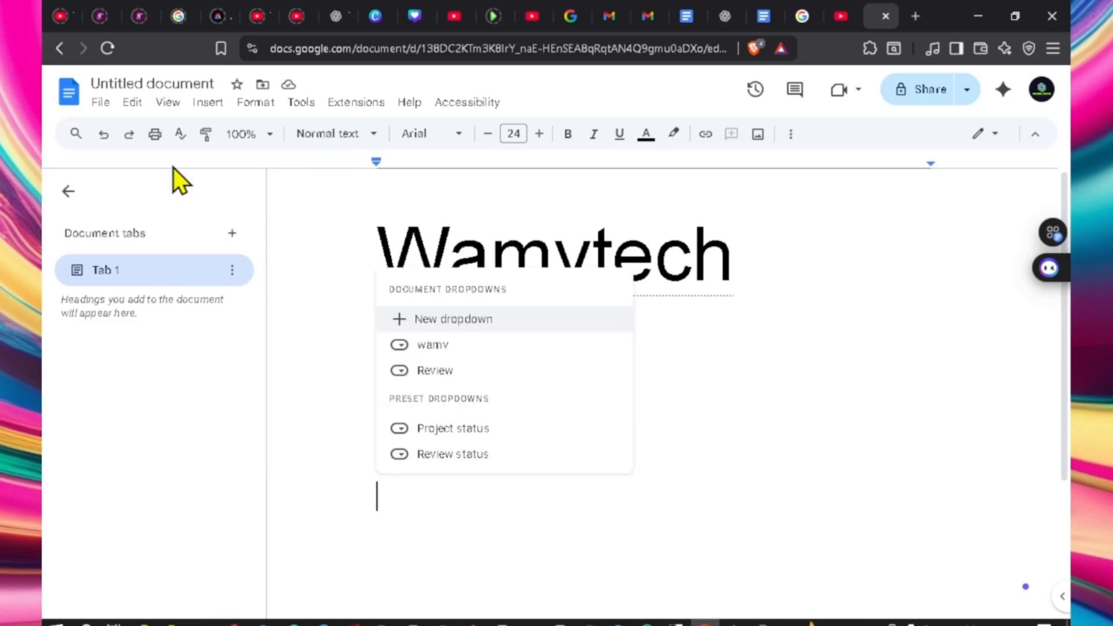
click(441, 322)
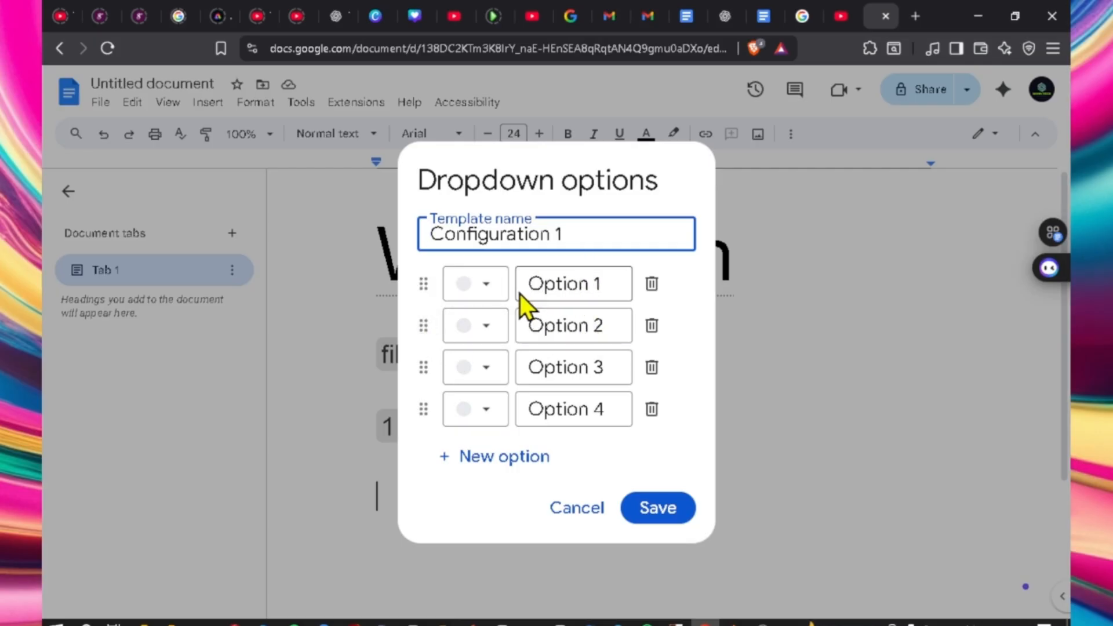
click(486, 287)
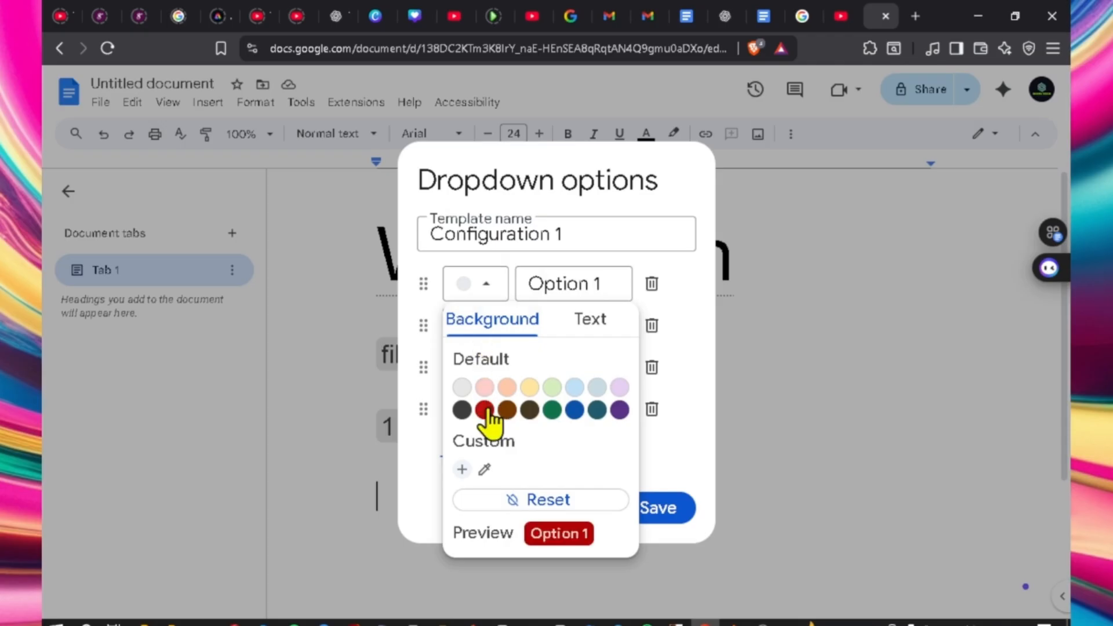
click(485, 410)
click(451, 278)
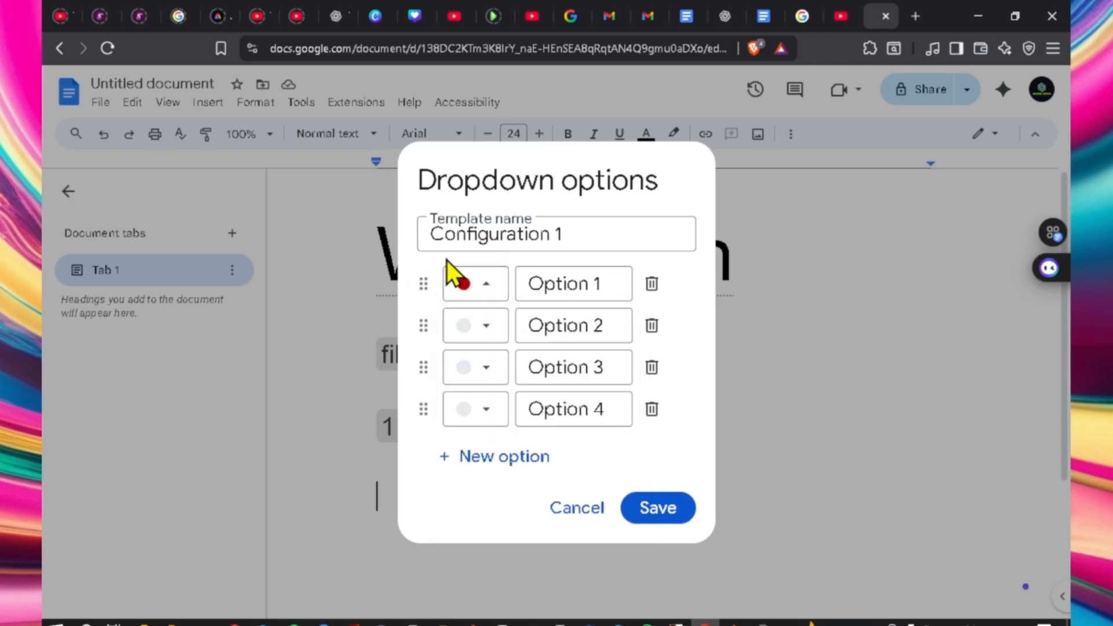
- Set the backgrounds of Option 2 to light yellow, Option 3 to dark brown and Option 4 to blue, and save the dropdown
click(489, 339)
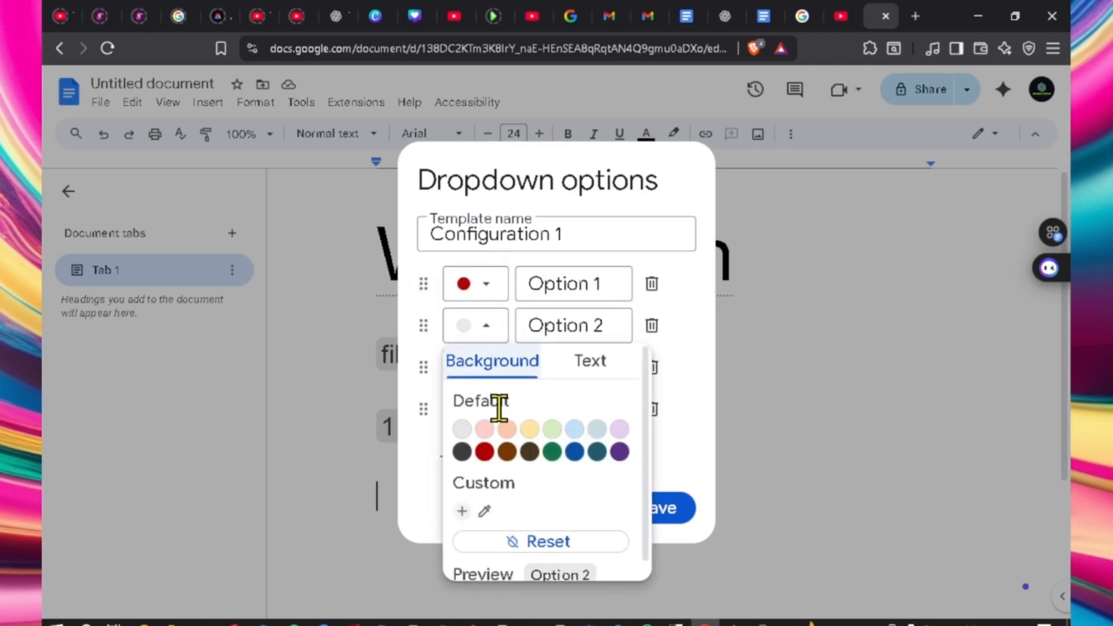
click(521, 453)
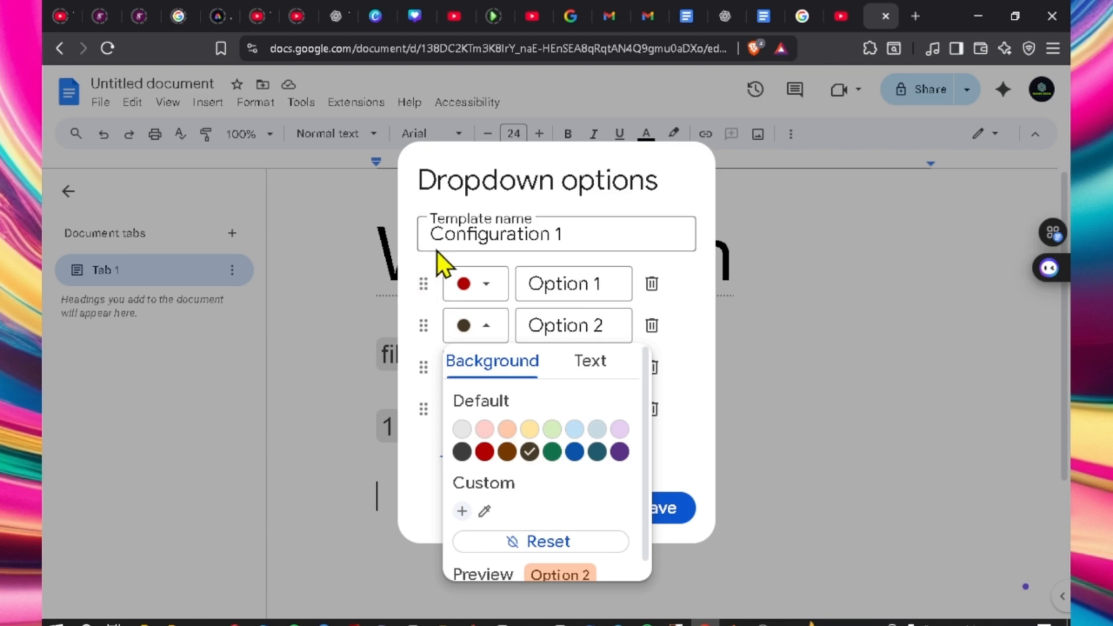
click(437, 252)
click(492, 381)
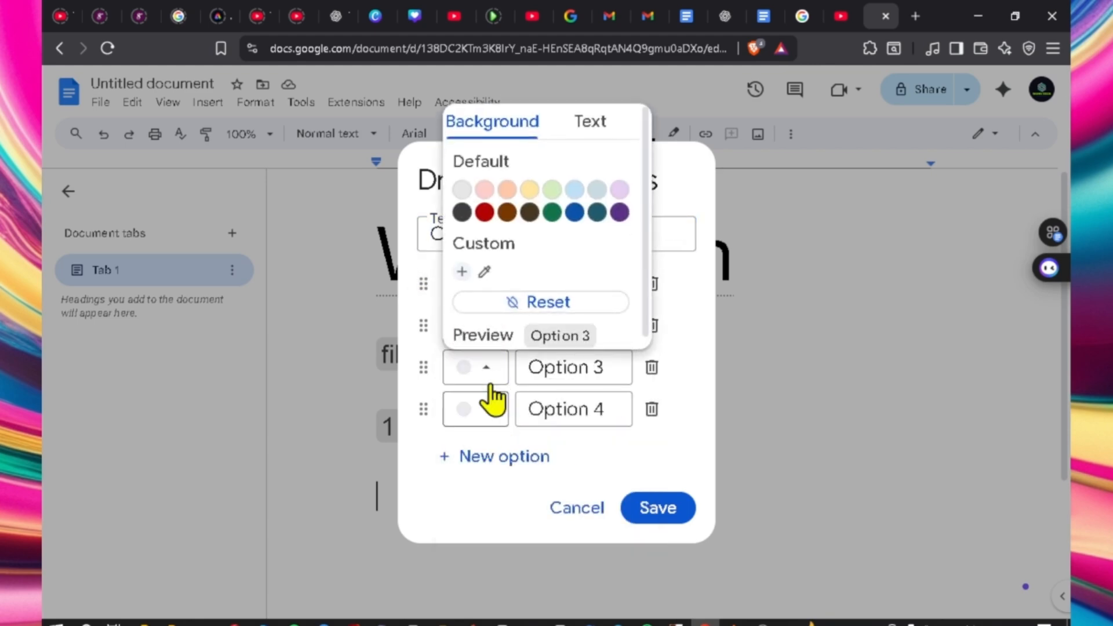
click(529, 212)
click(641, 534)
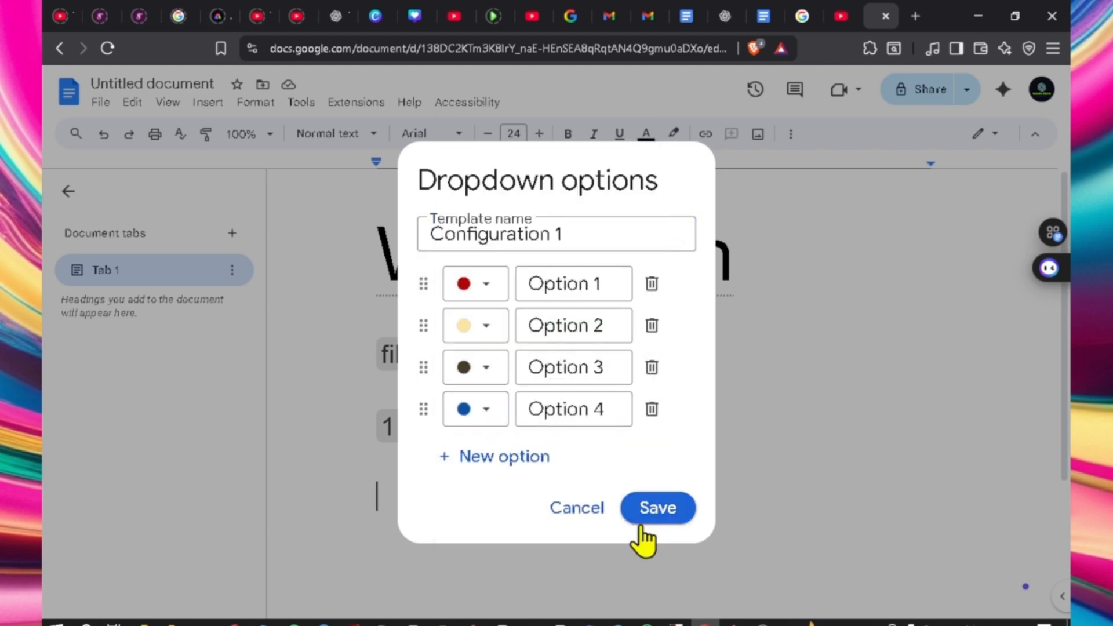
click(648, 529)
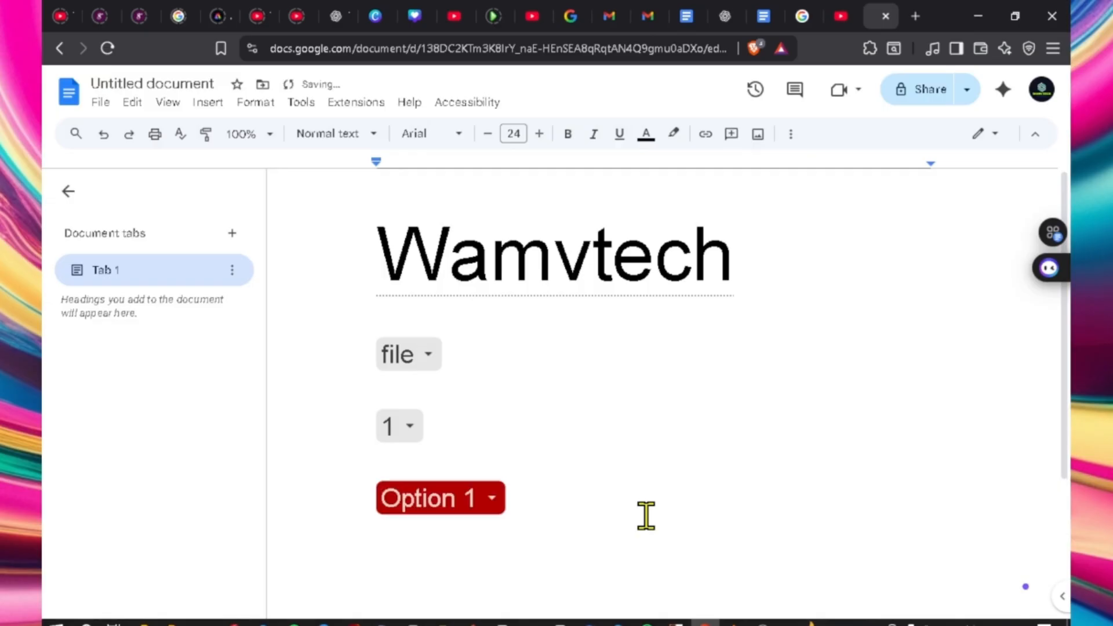
- Check the coloured choices of the "Option 1" dropdown and add a new line below it
click(491, 500)
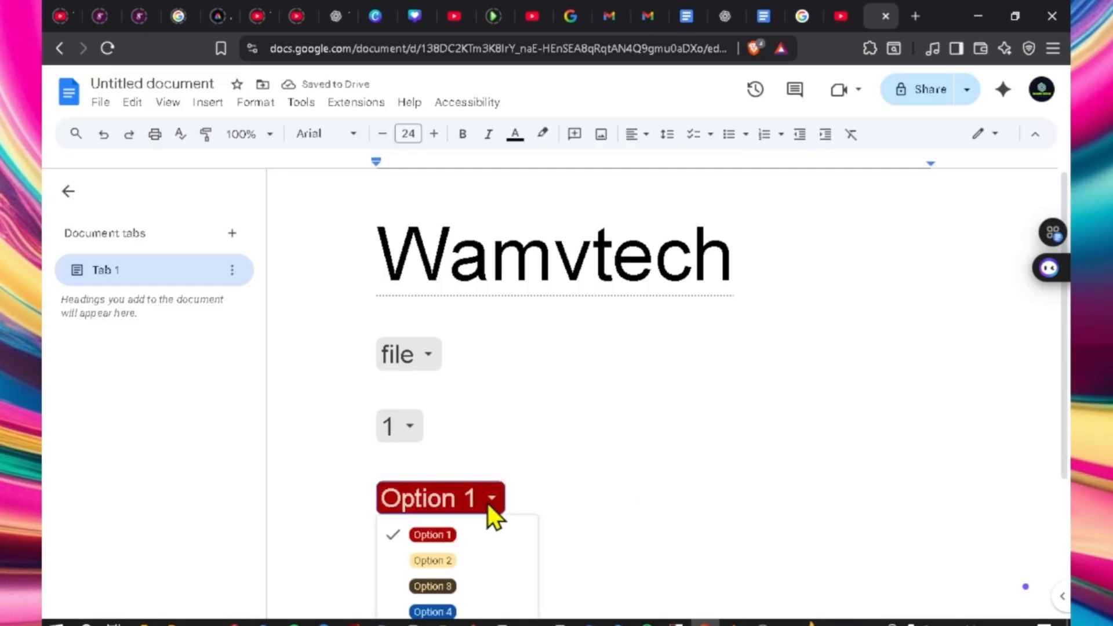
scroll(511, 475, down, 3)
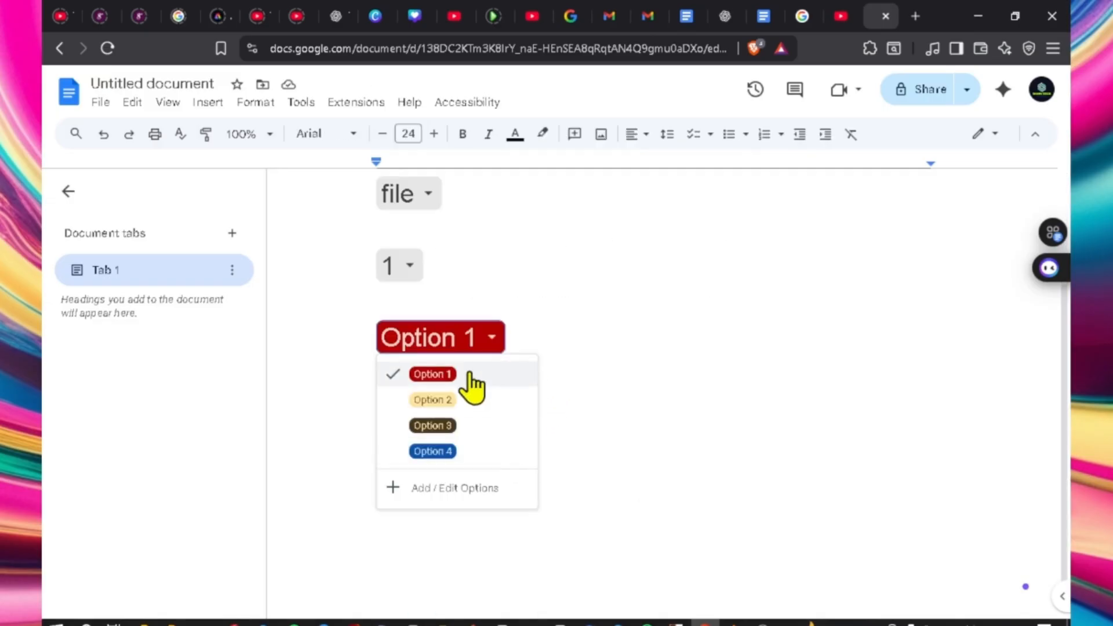
click(594, 359)
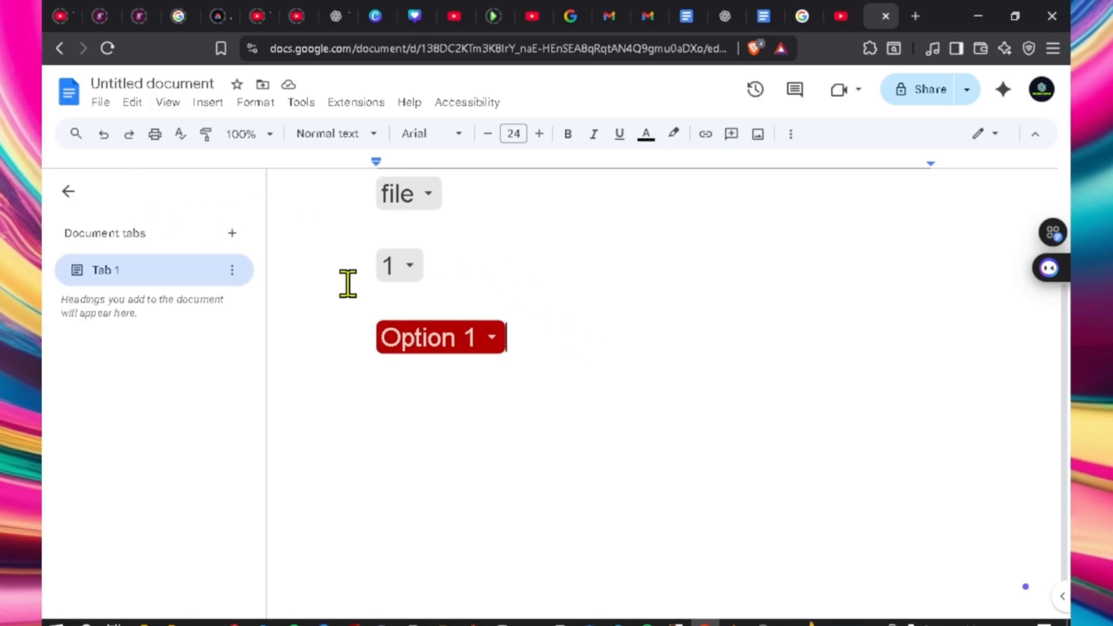
key(Return)
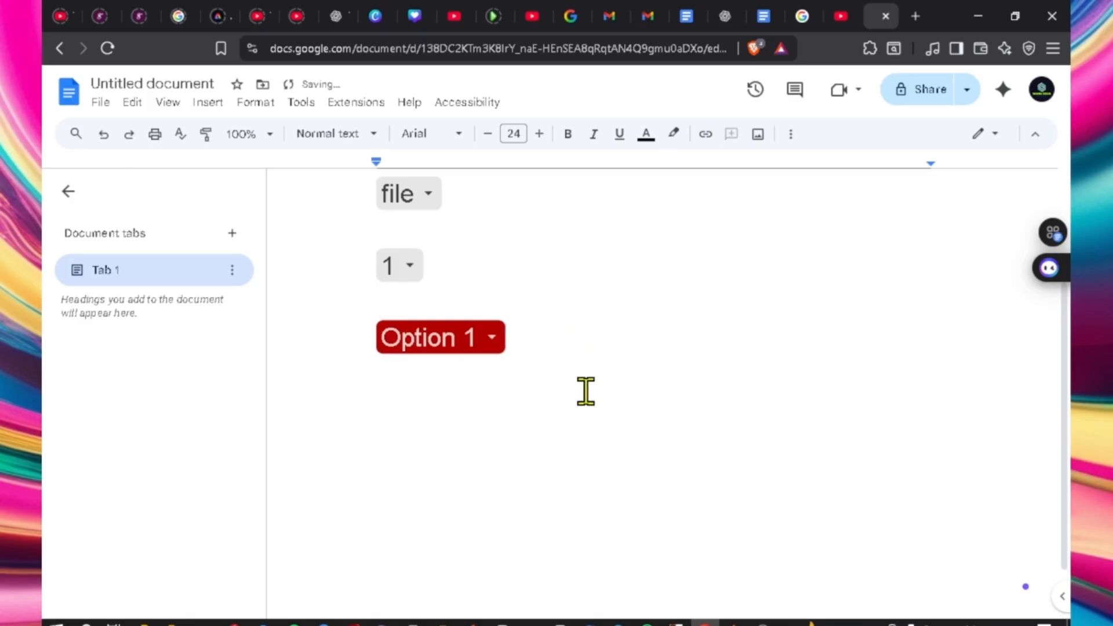
- Enter six lines reading "Wamv tech" below the "Option 1" dropdown, undoing and redoing the last line
text(wam)
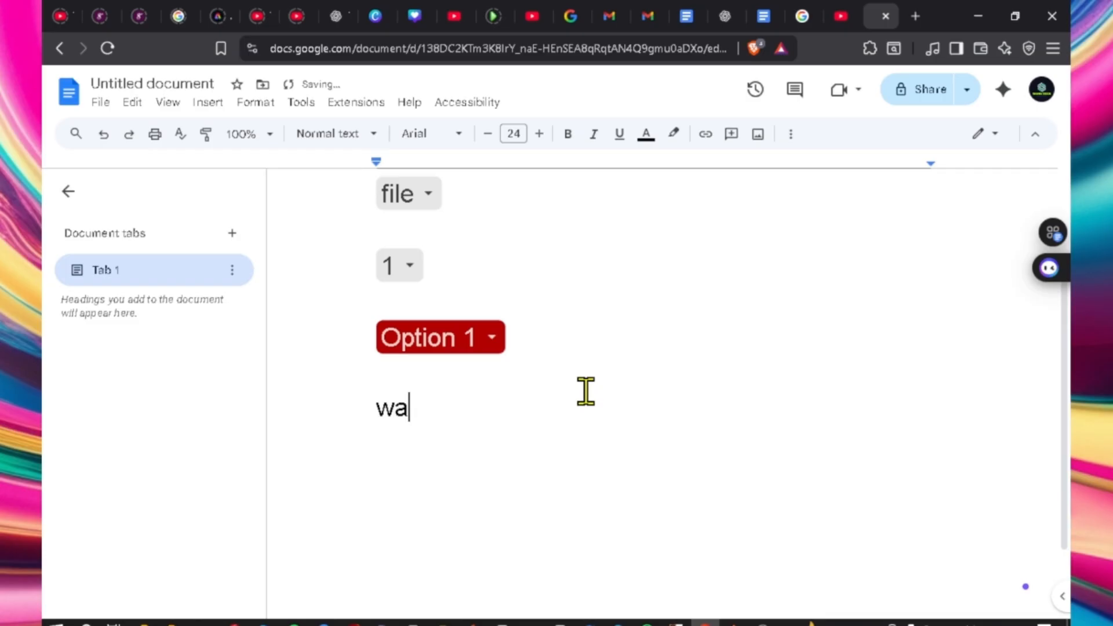
text(v tech)
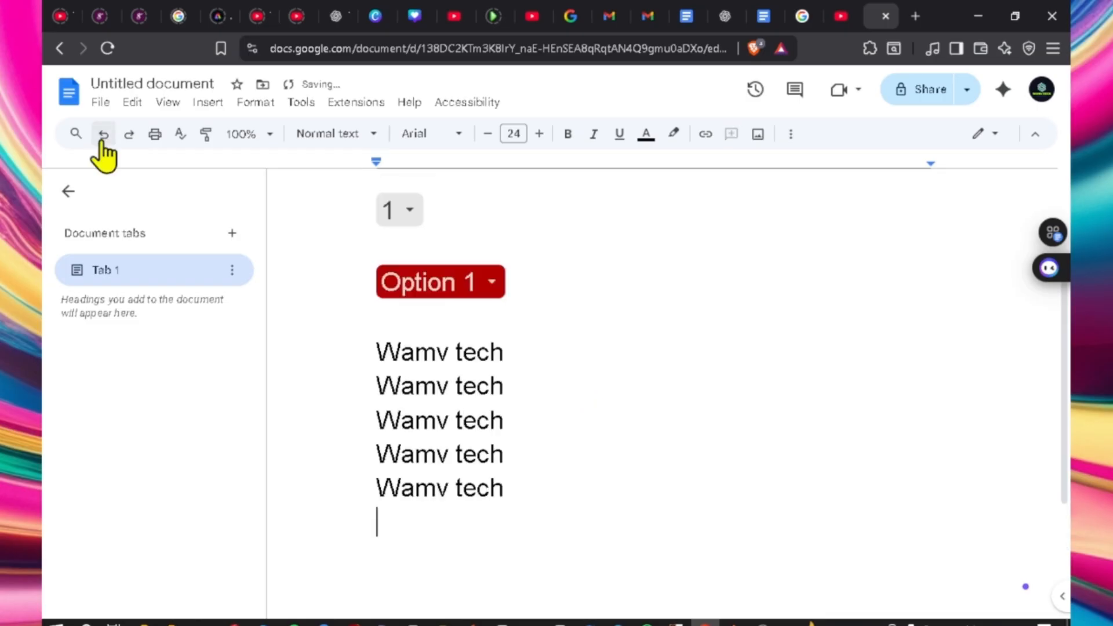
click(128, 139)
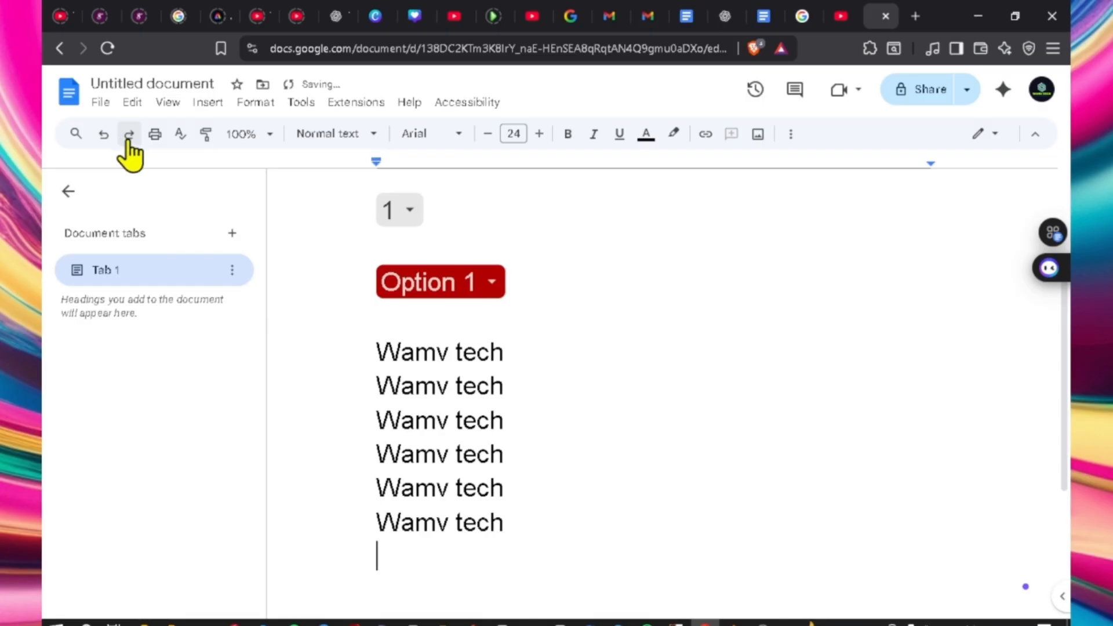
click(103, 135)
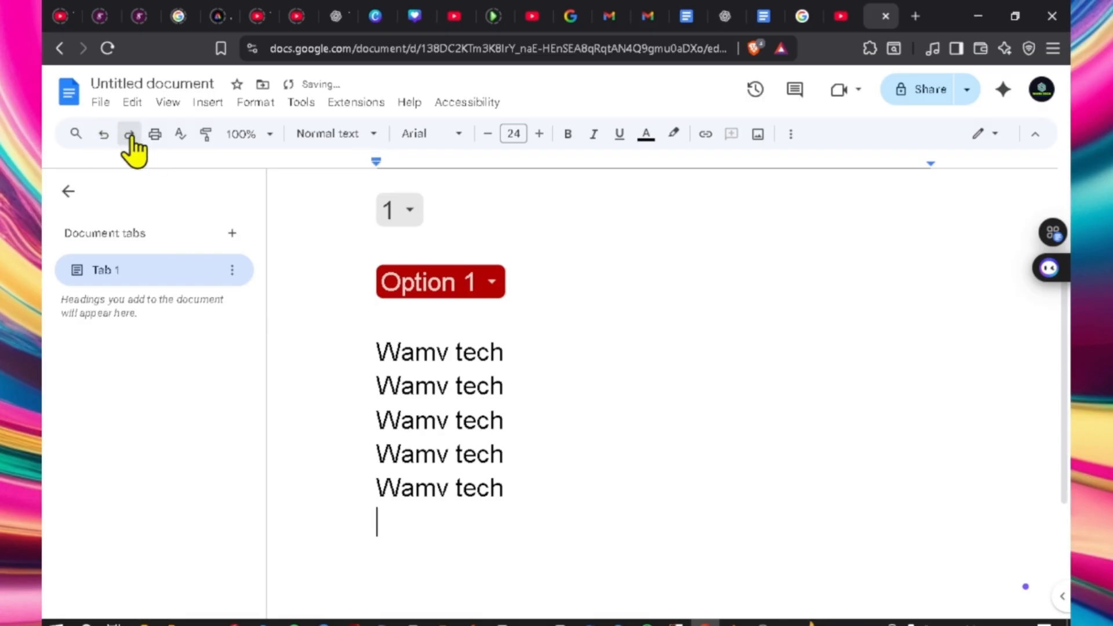
click(129, 135)
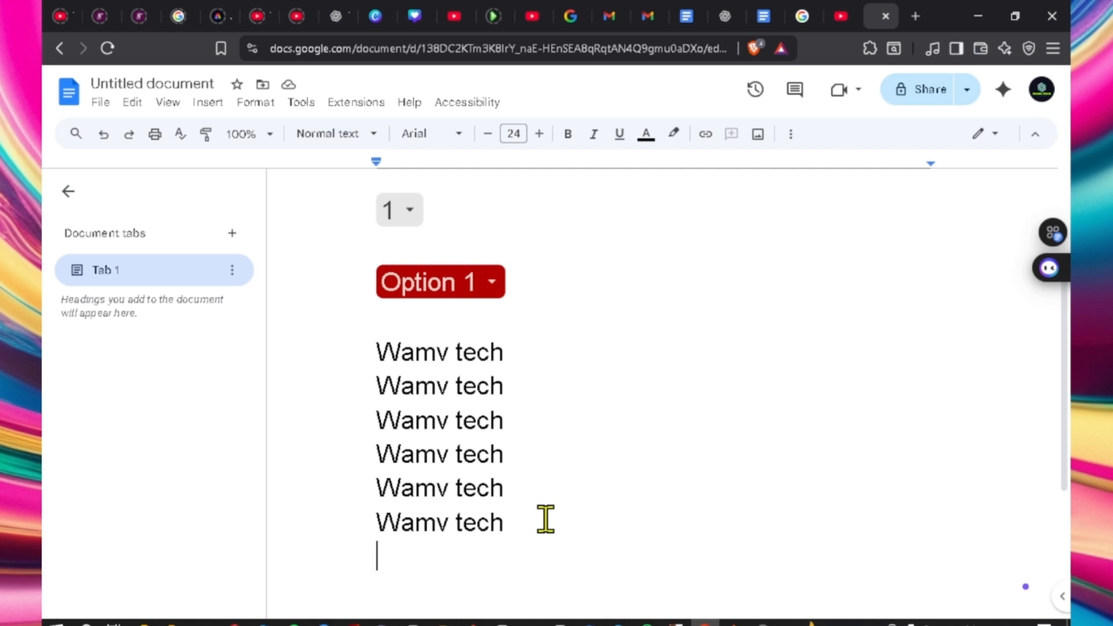
- Undo the last three "Wamv tech" lines, redo them, and place the cursor at the end of the last one
key(ctrl+z)
key(ctrl+z)
key(ctrl+z)
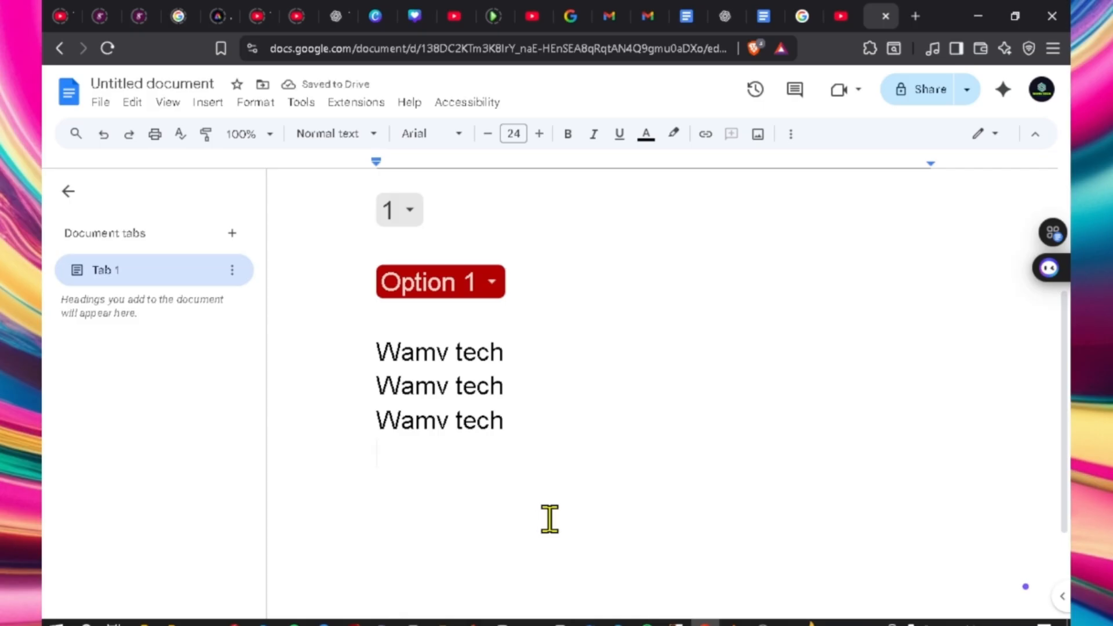
key(ctrl+y)
key(ctrl+y)
key(ctrl+y)
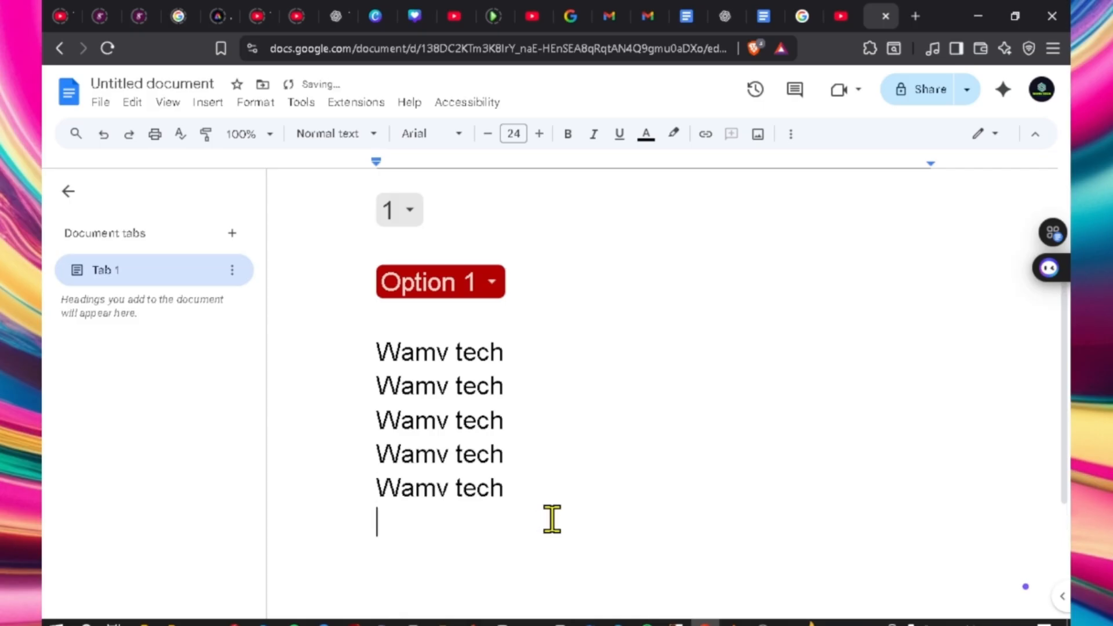
click(532, 513)
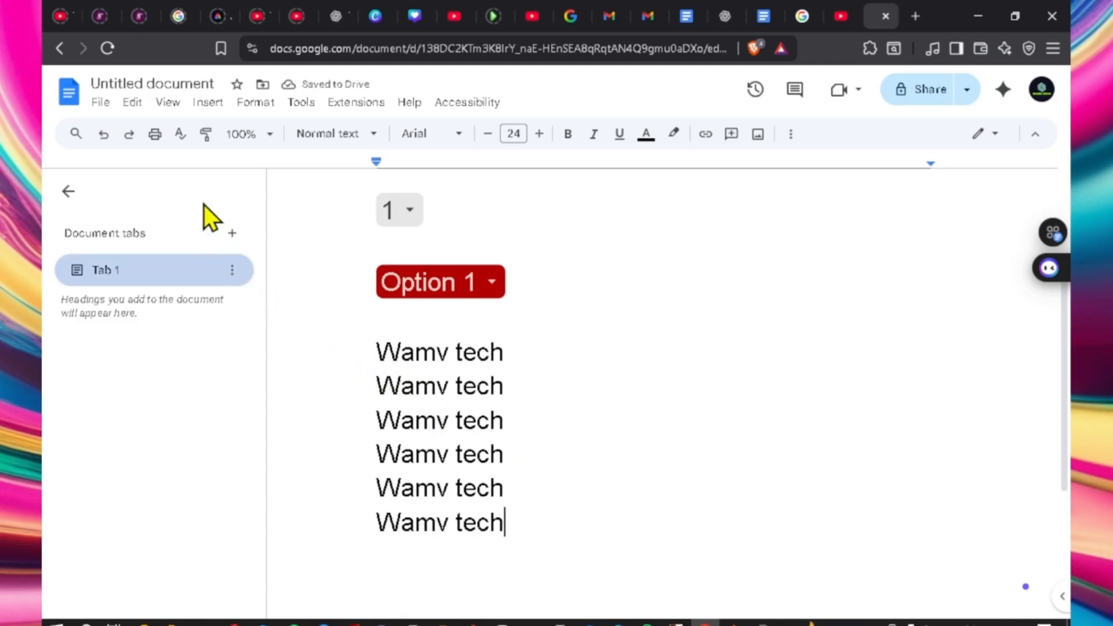
- Open the document's print settings and review the available destinations, keeping L3150 Series(Network)
click(155, 137)
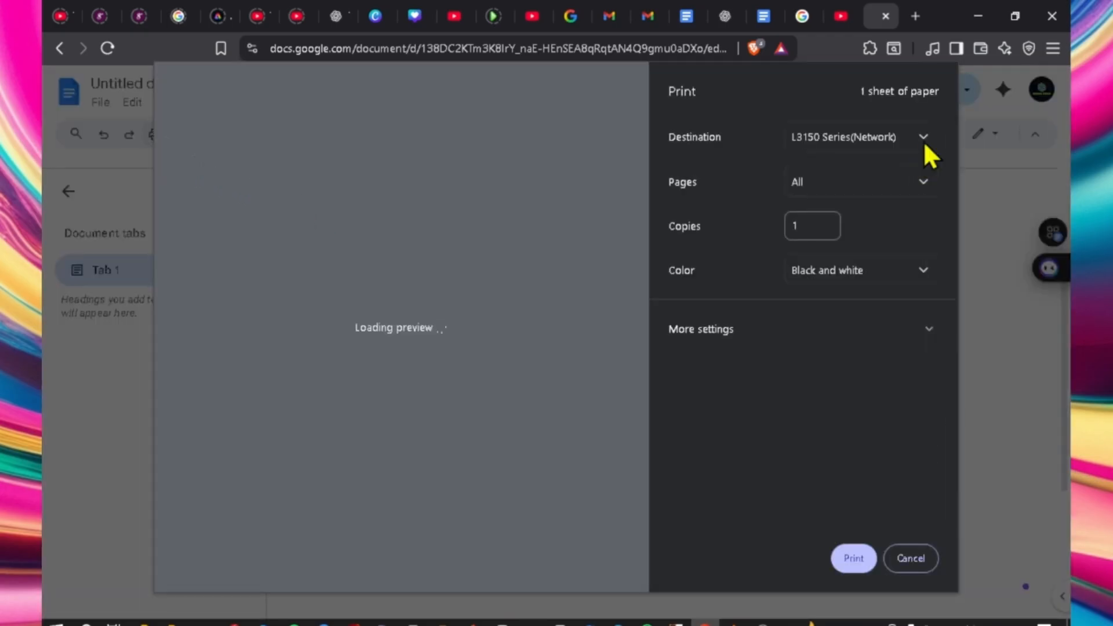
click(923, 137)
click(858, 178)
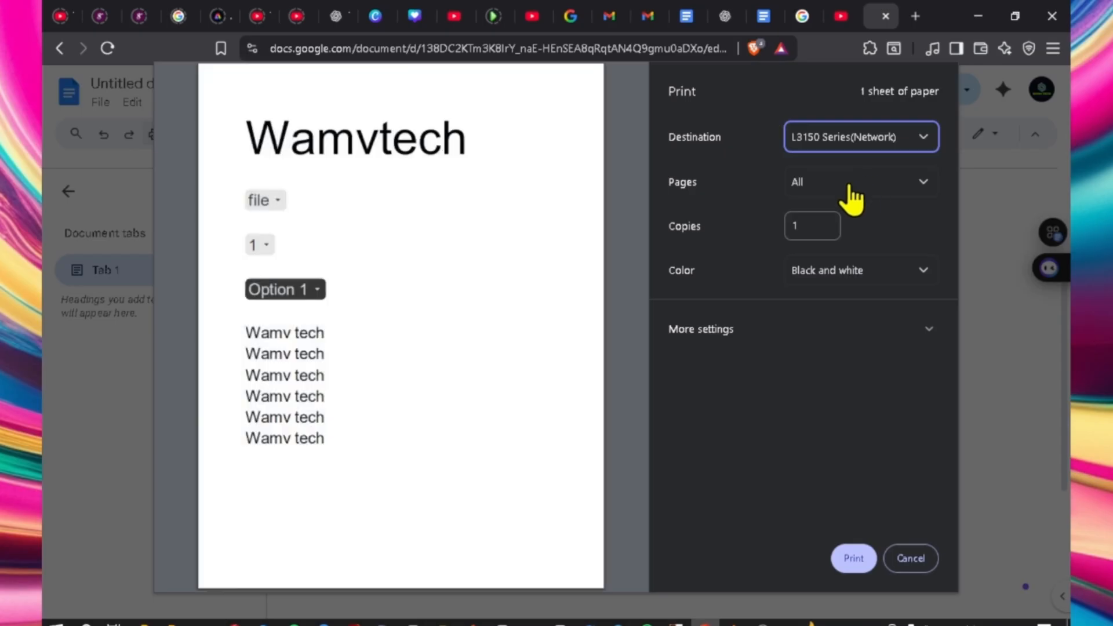
- Try a custom print page range of 1-5 and return the pages setting to All
click(924, 185)
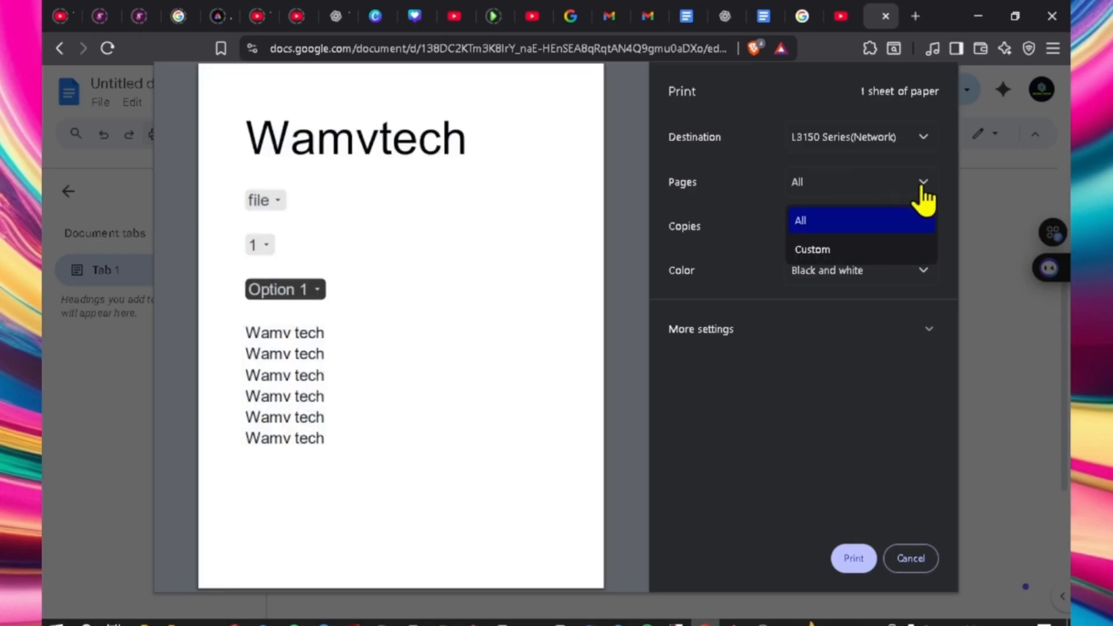
click(842, 249)
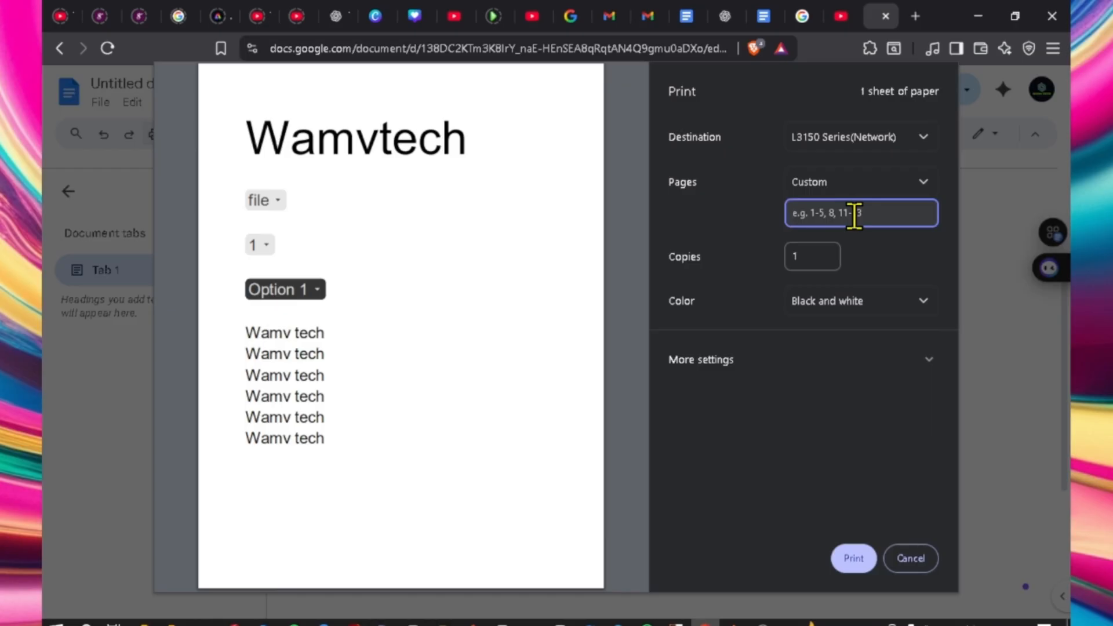
text(1-5)
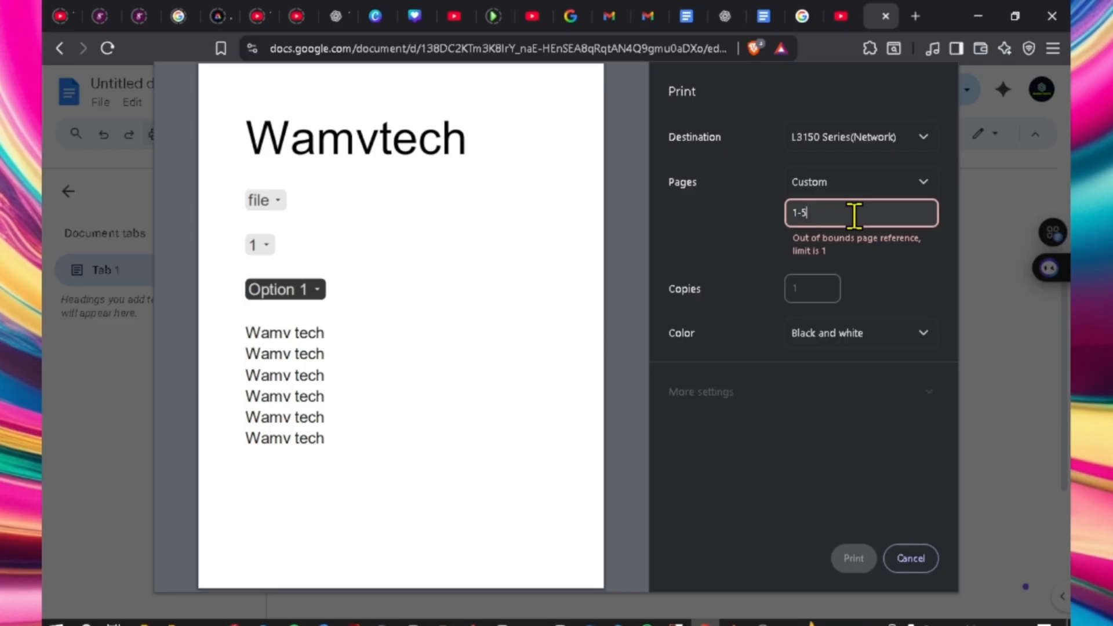
key(BackSpace)
key(BackSpace)
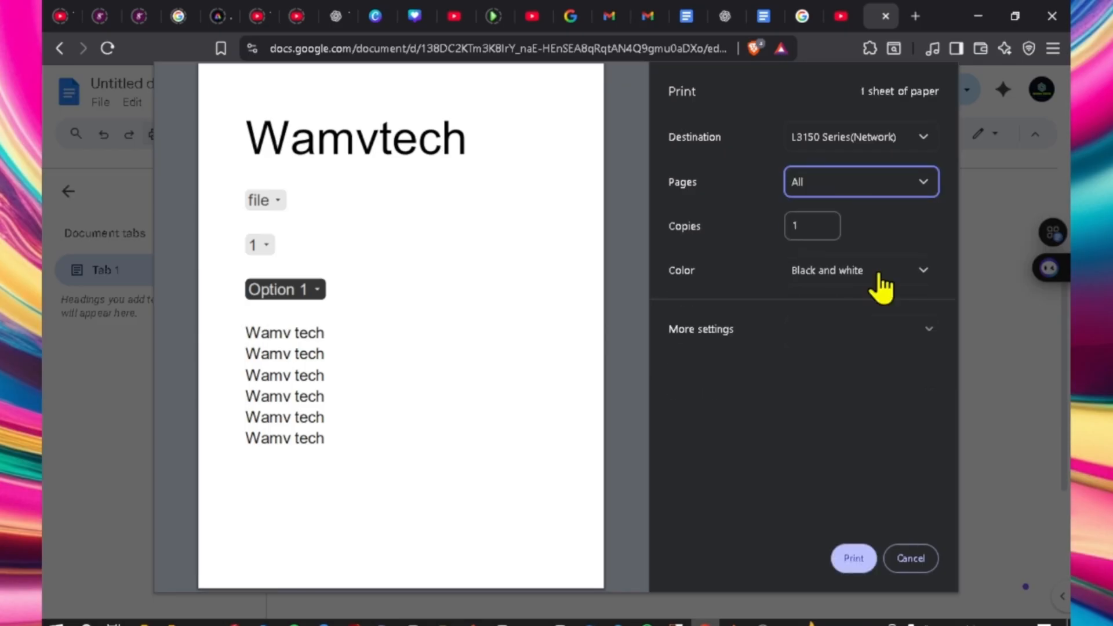
- Switch the print colour setting to Color and close the print settings without printing
click(879, 275)
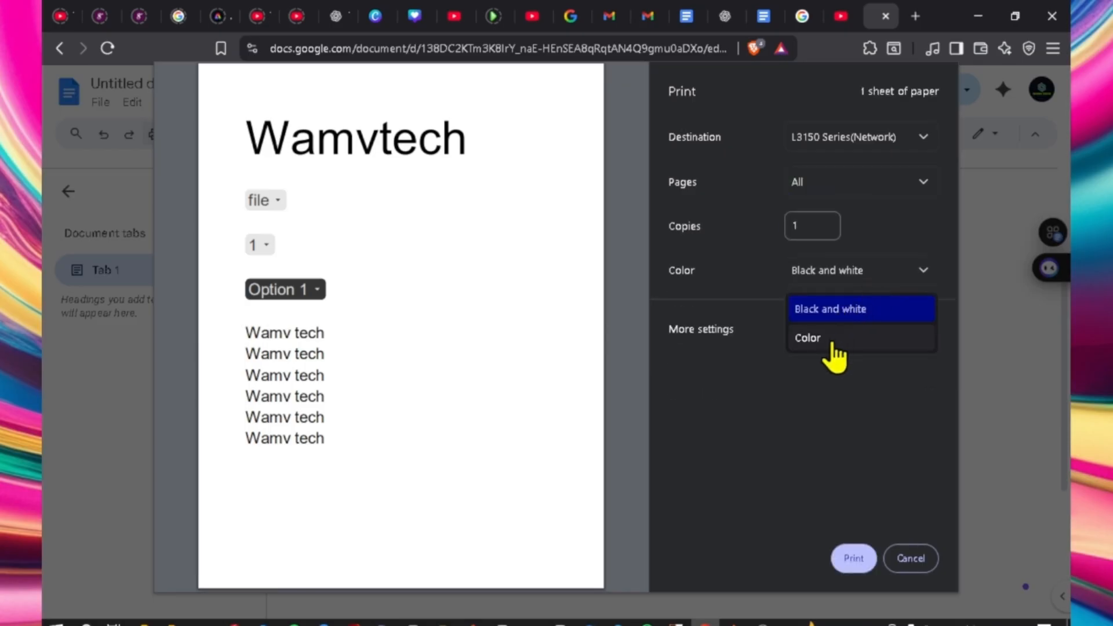
click(808, 338)
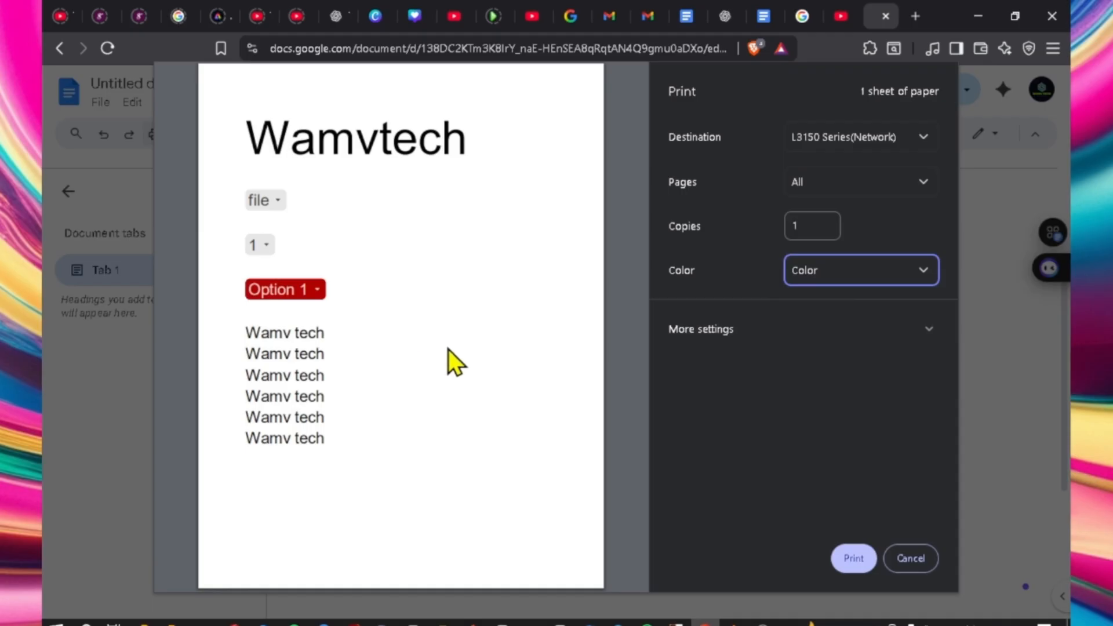
click(806, 332)
scroll(796, 416, down, 2)
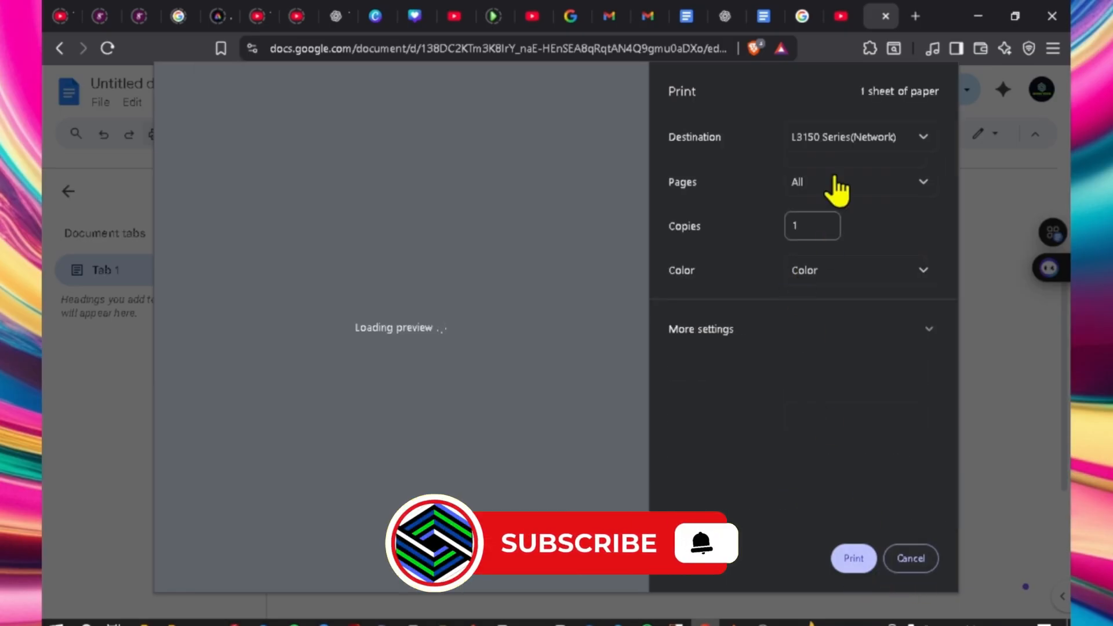
click(909, 563)
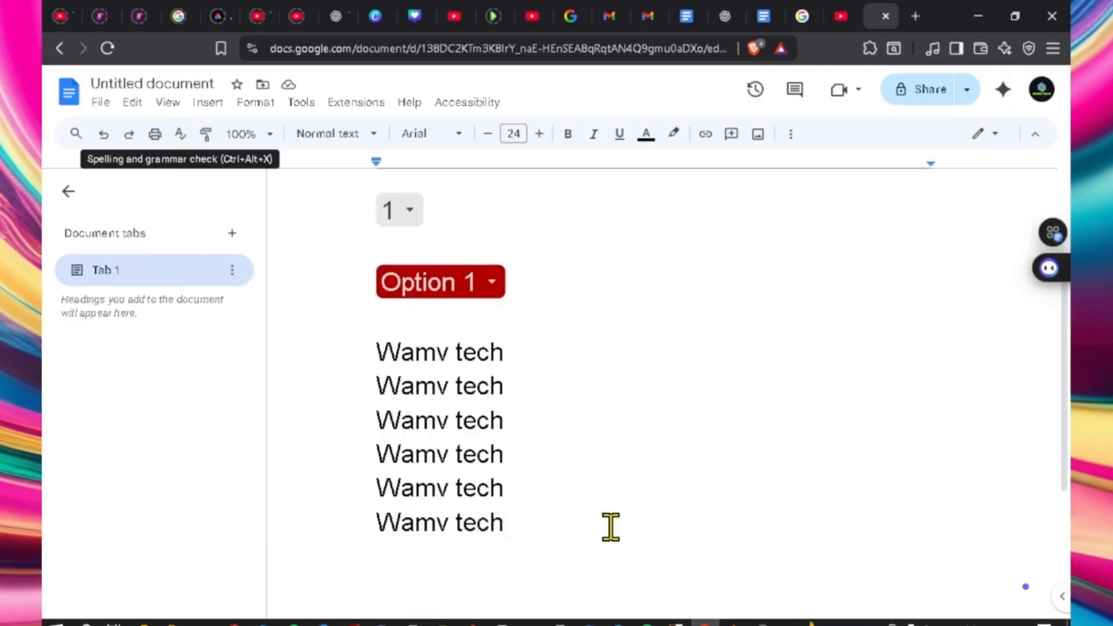
- Add several blank lines below the last "Wamv tech" line and enter "Untitled" there
scroll(603, 510, down, 3)
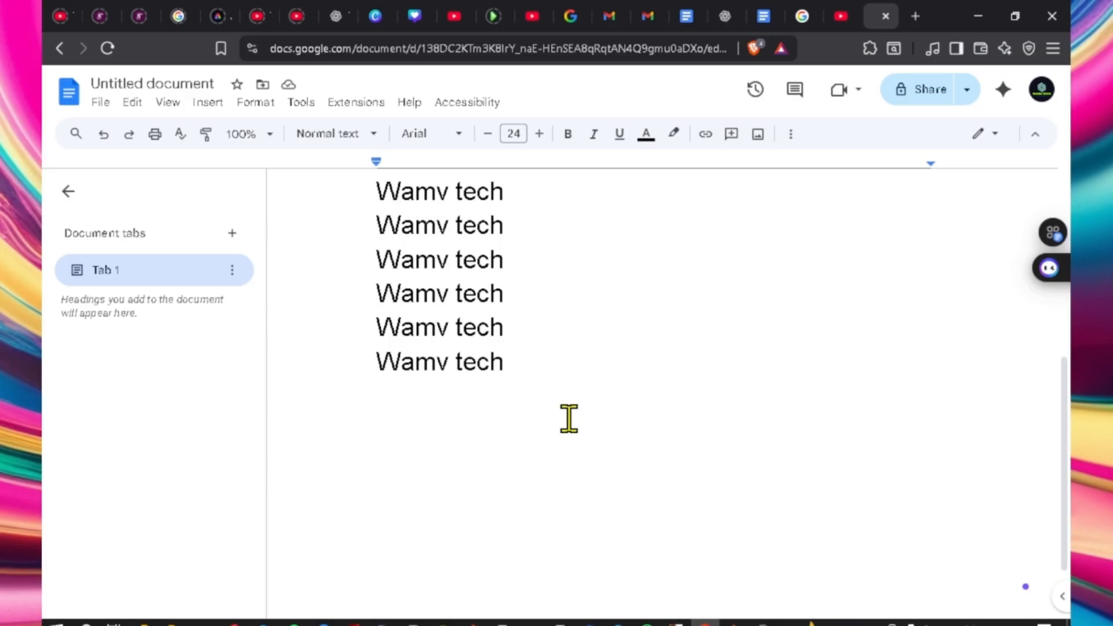
key(Return)
key(Return)
key(Return)
key(Return)
key(Return)
text(Untitled)
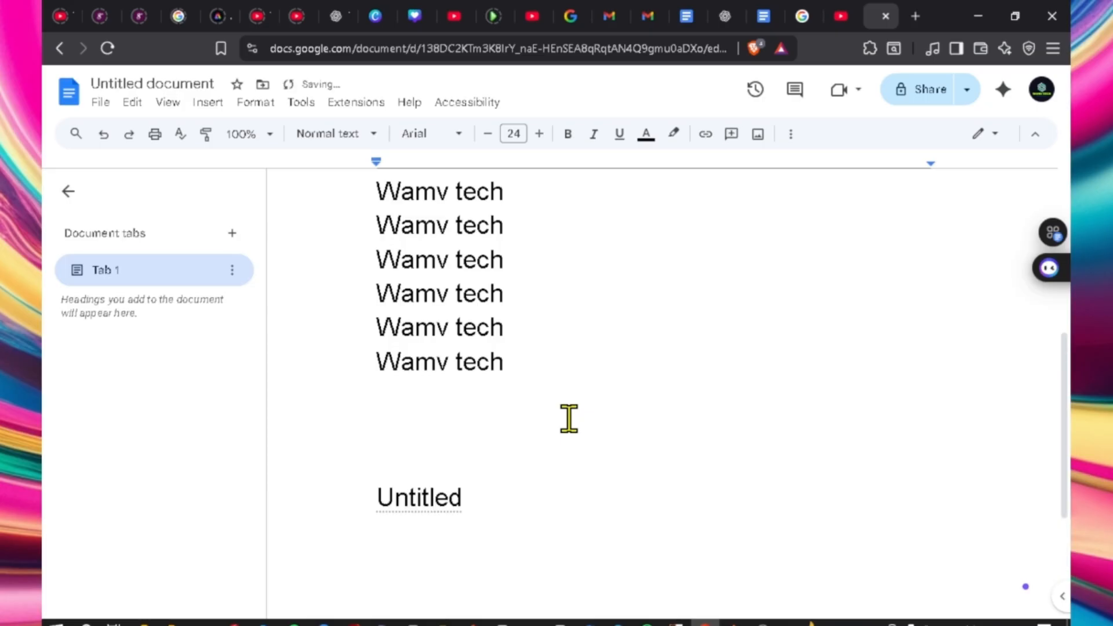
- Delete the first "t" from "Untitled" to misspell it as "Unitled"
click(412, 503)
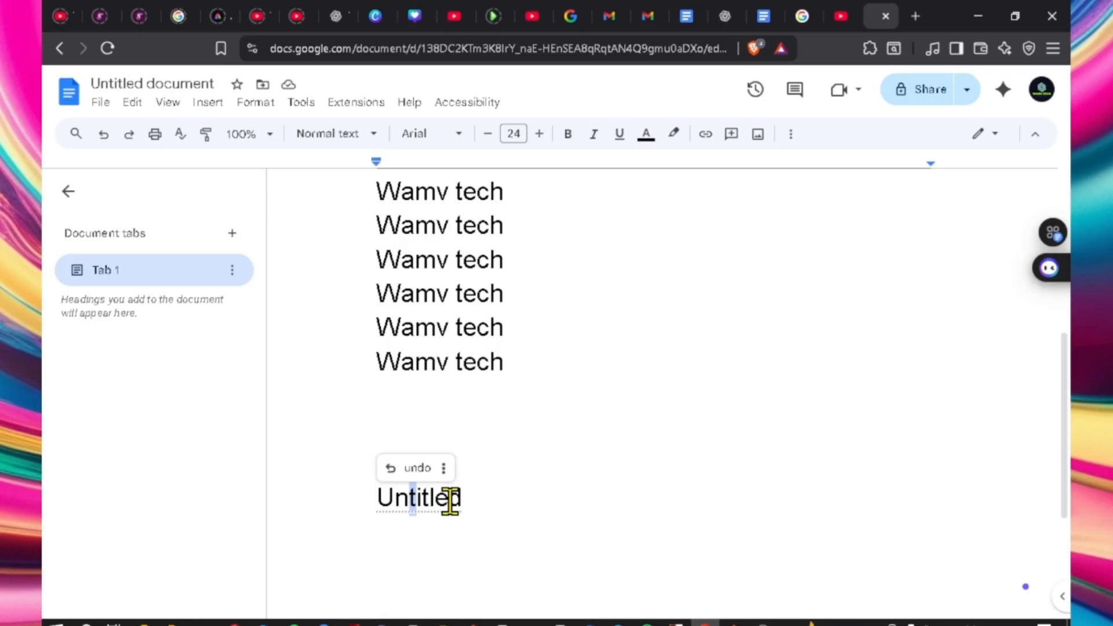
key(BackSpace)
double_click(566, 508)
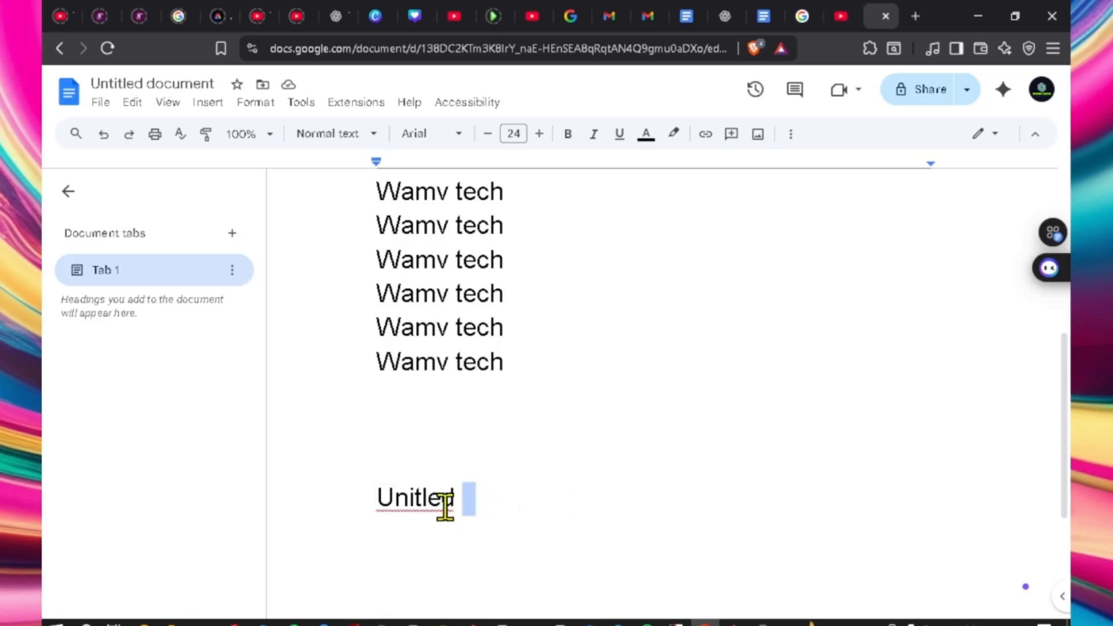
click(380, 502)
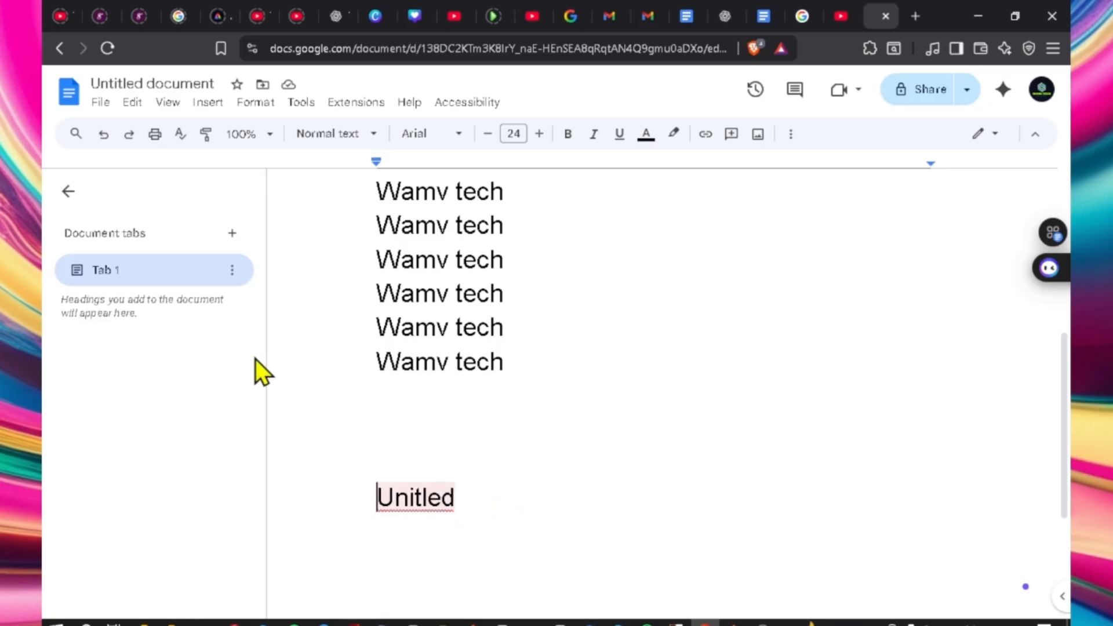
- Run the spelling and grammar check and accept "United" as the replacement for "Unitled"
click(179, 137)
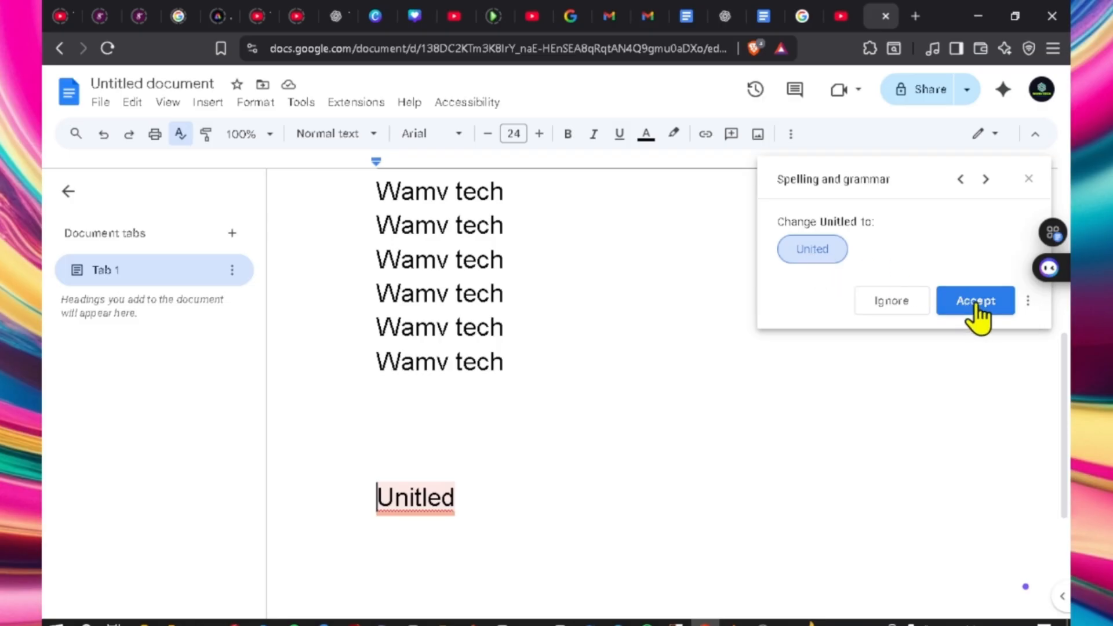
click(547, 505)
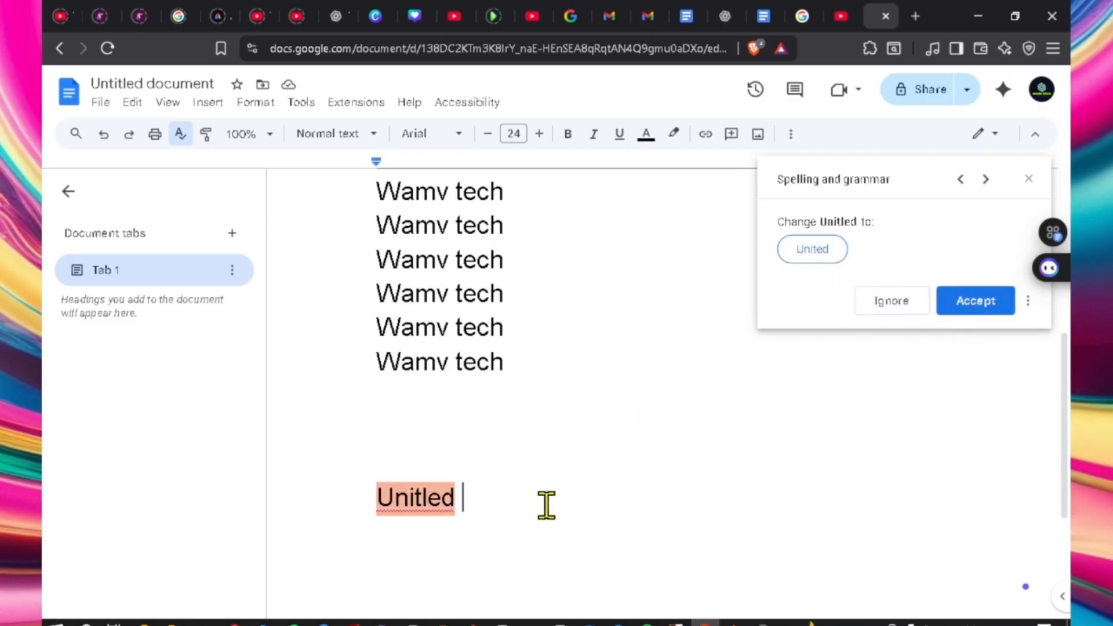
click(974, 301)
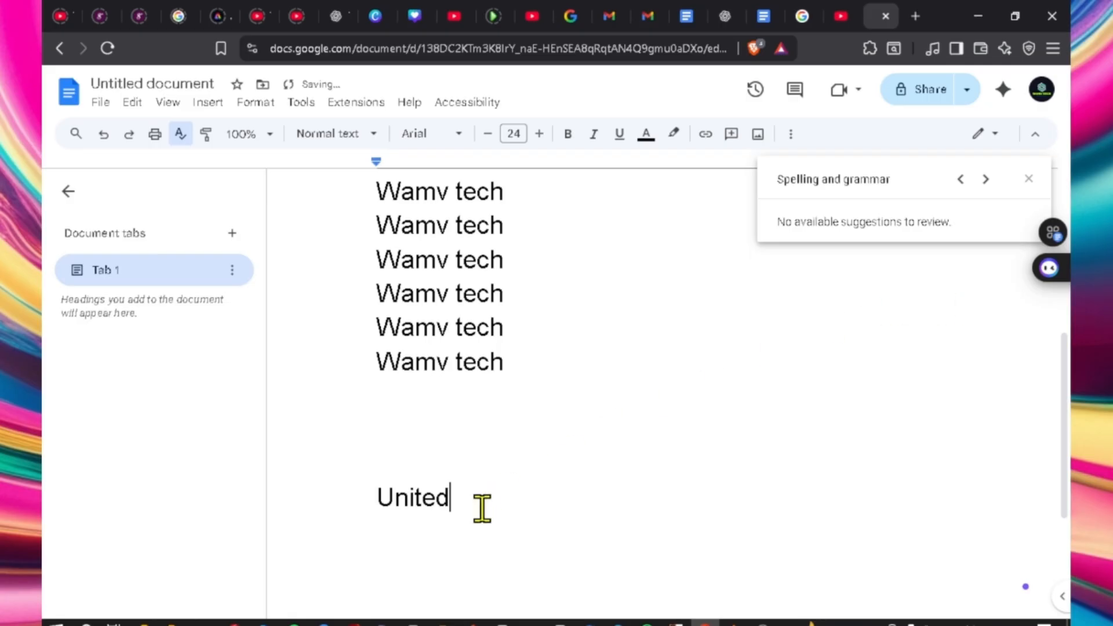
- Misspell "United" as "Uited" and repeat the misspelled word on three lines below
click(409, 500)
key(BackSpace)
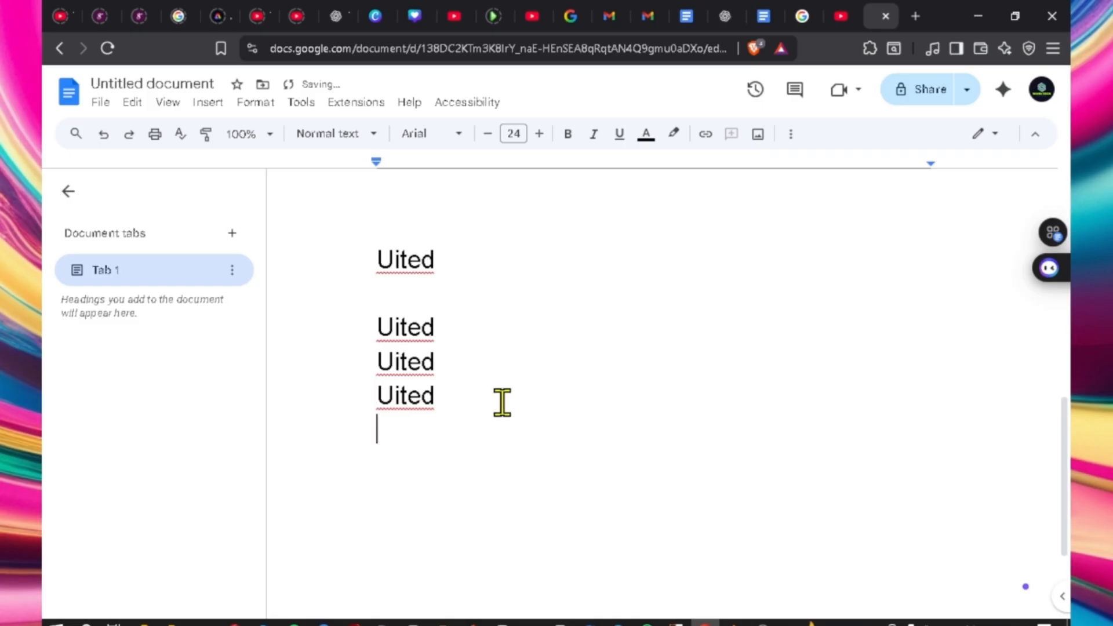
click(503, 402)
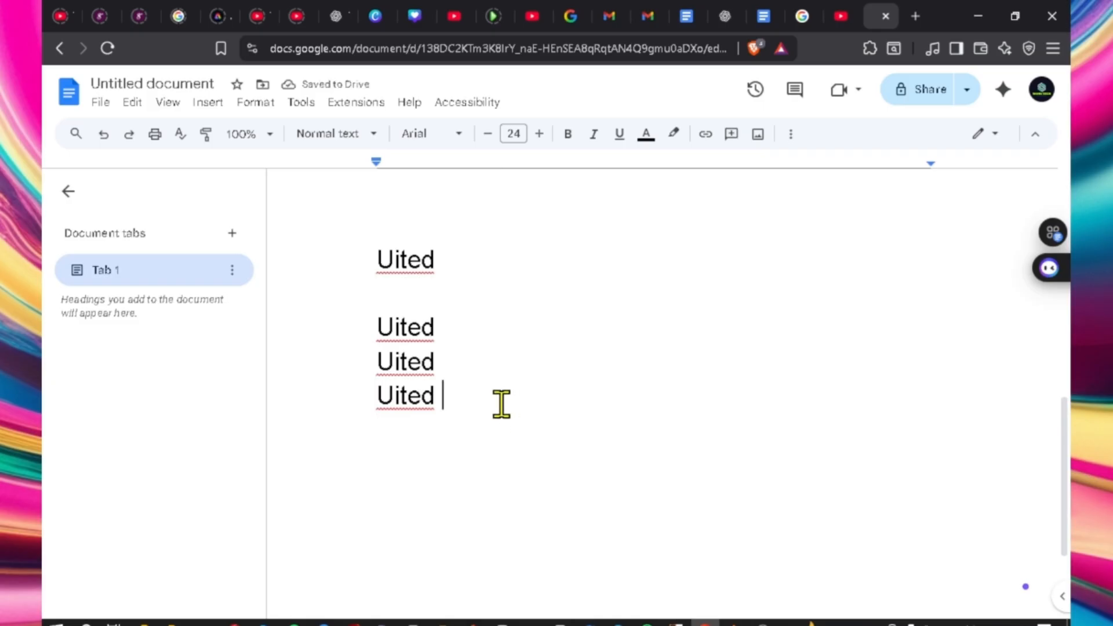
- Run the spelling and grammar check again and step repeatedly through the flagged "Uited" words
scroll(502, 402, up, 3)
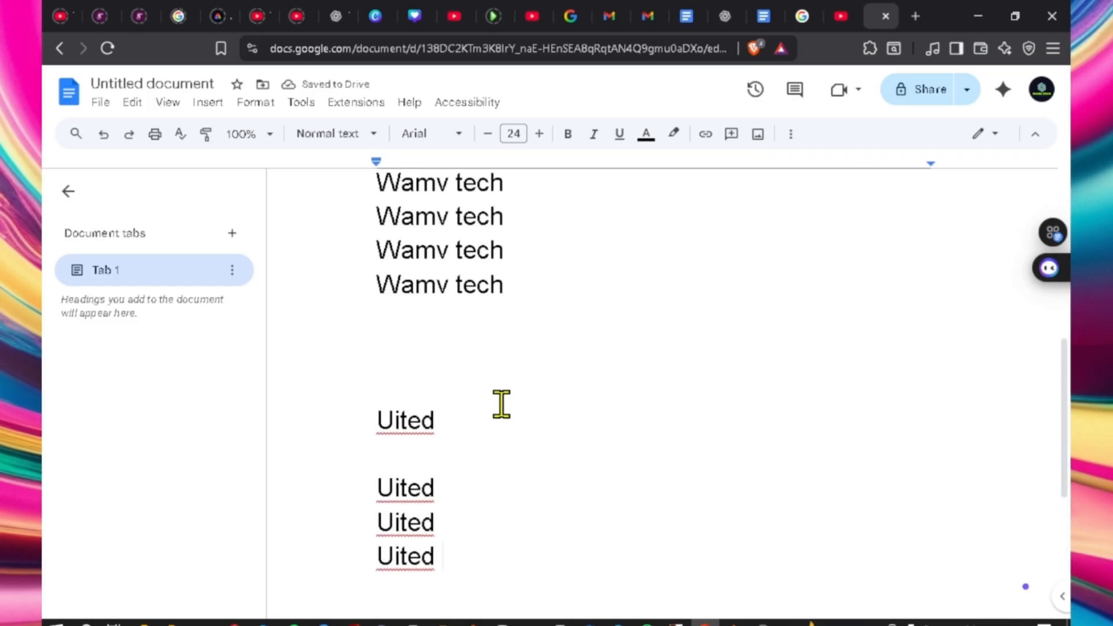
click(180, 135)
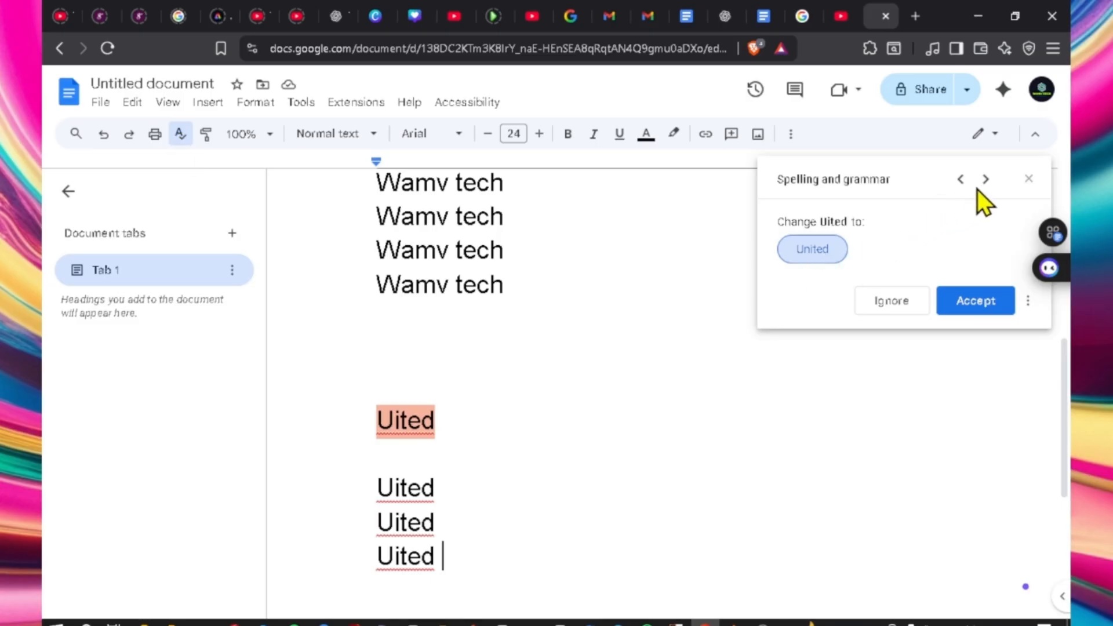
click(960, 179)
click(961, 179)
click(960, 180)
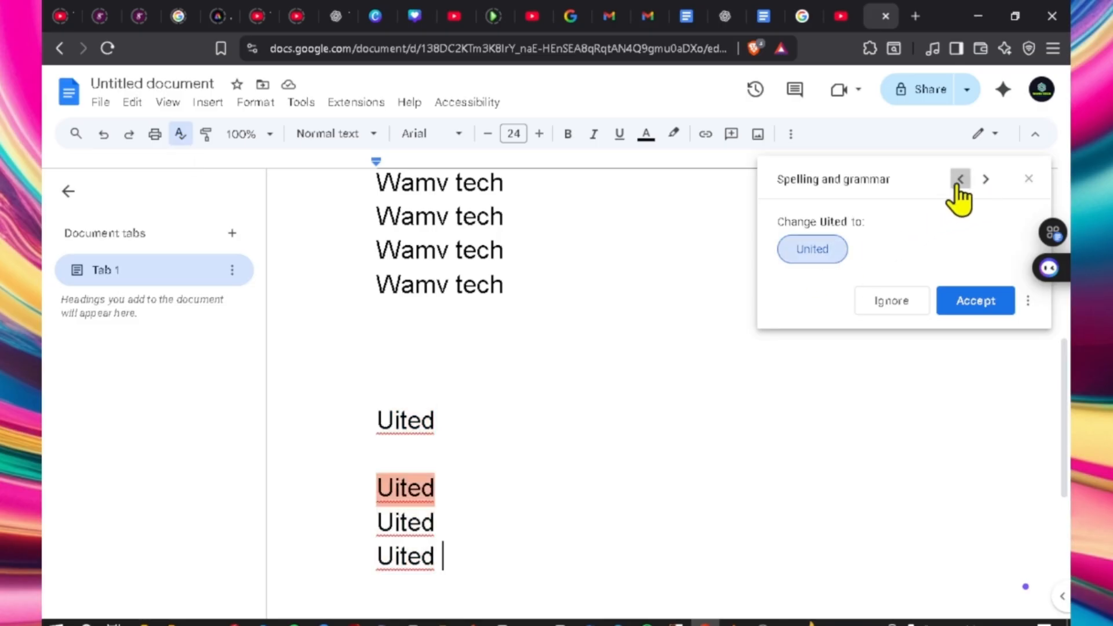
click(960, 179)
click(960, 180)
click(960, 179)
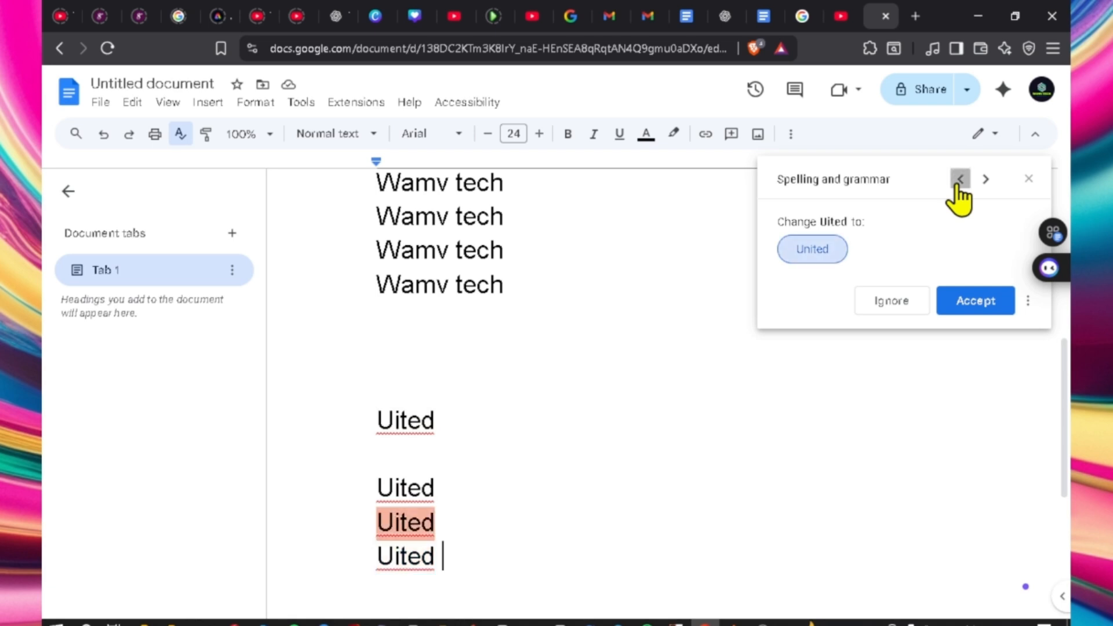
click(961, 179)
click(960, 179)
click(960, 179)
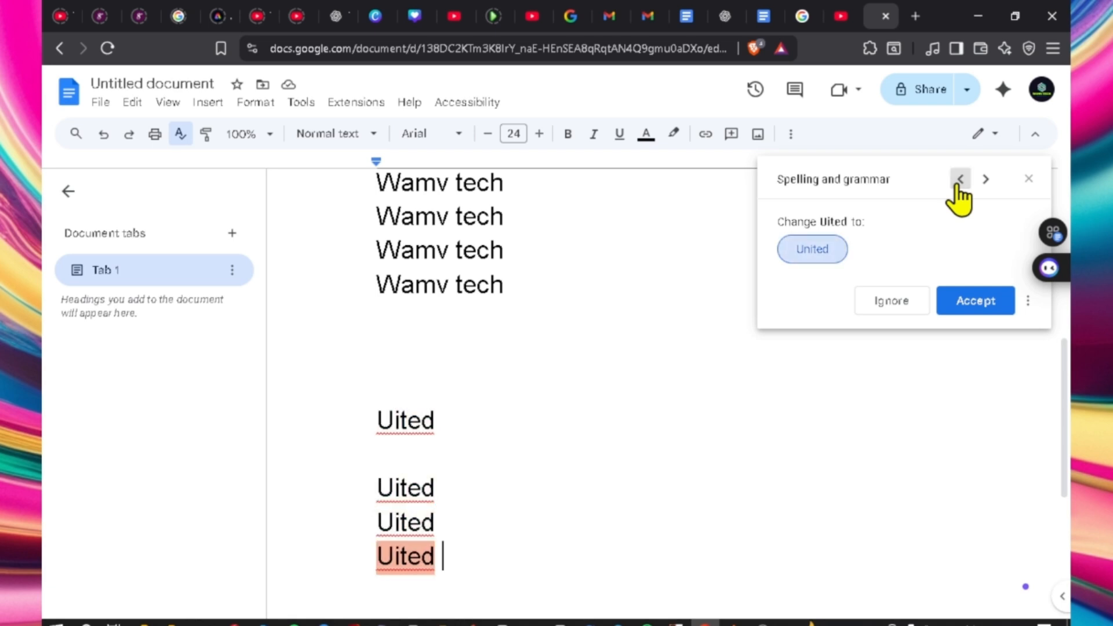
- Accept the suggested replacement "United" for all four flagged "Uited" words in the spelling and grammar check
click(976, 310)
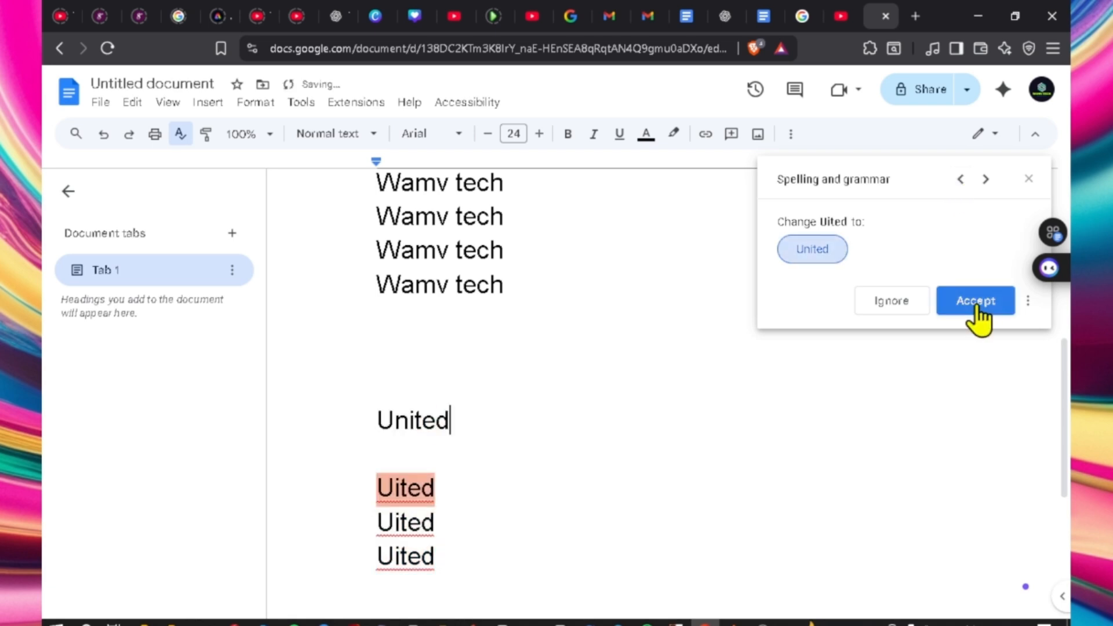
click(976, 310)
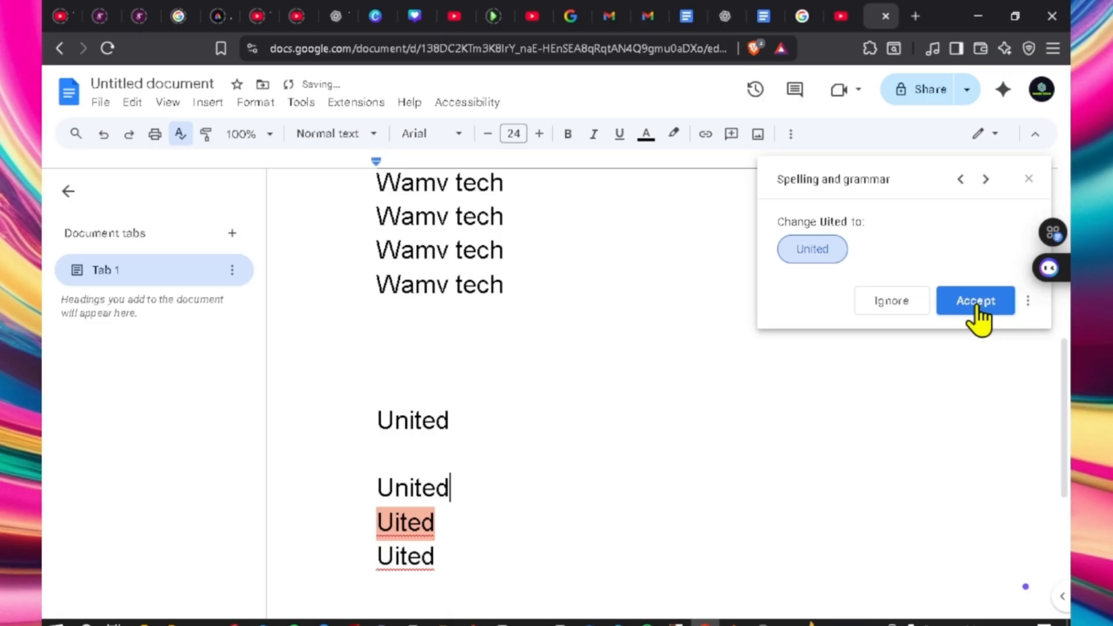
click(977, 313)
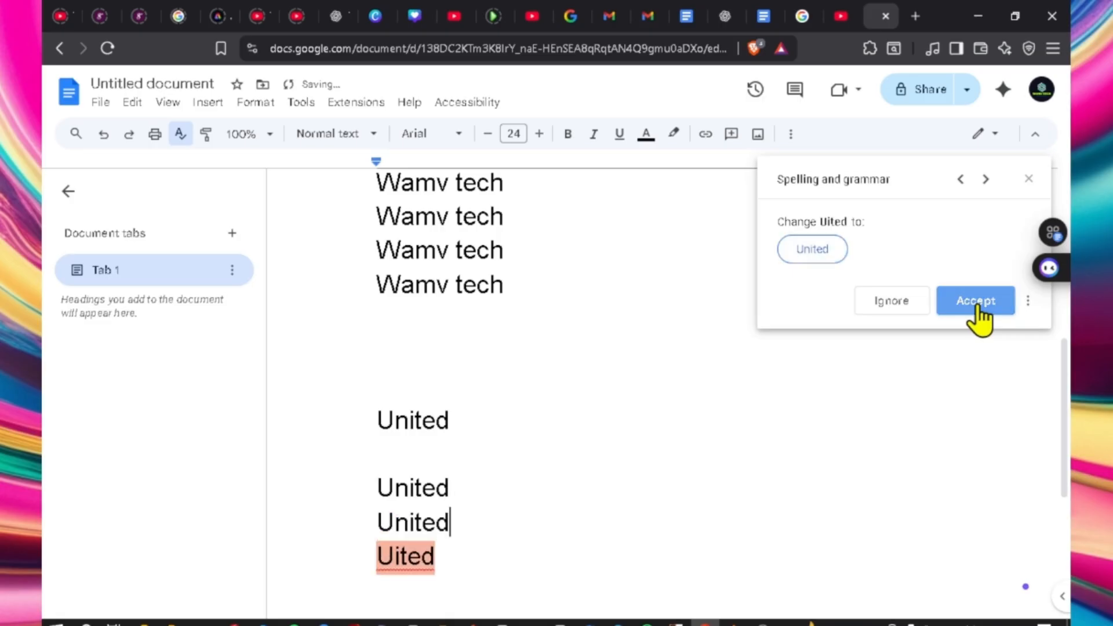
click(978, 310)
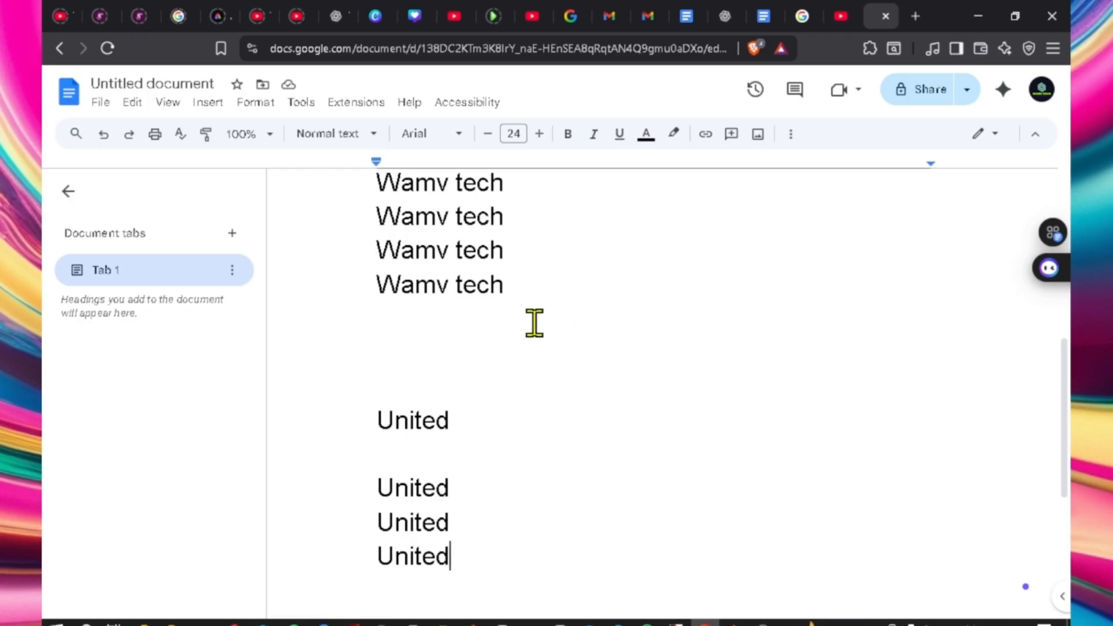
- Select the "United" lines and pick up their formatting with Paint format
drag(385, 427, 529, 576)
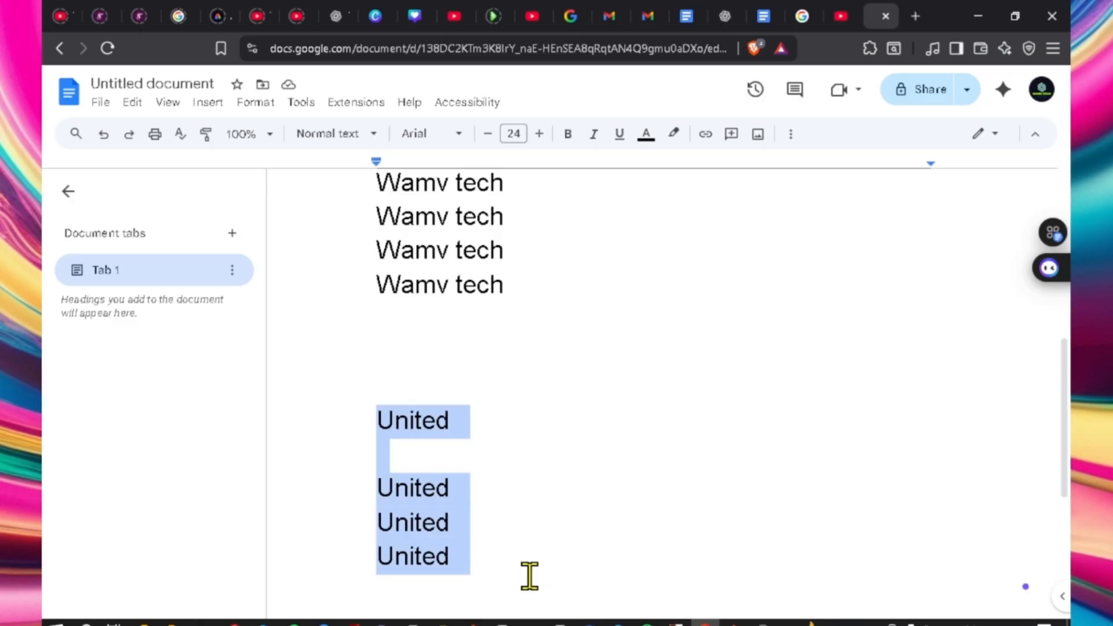
click(205, 133)
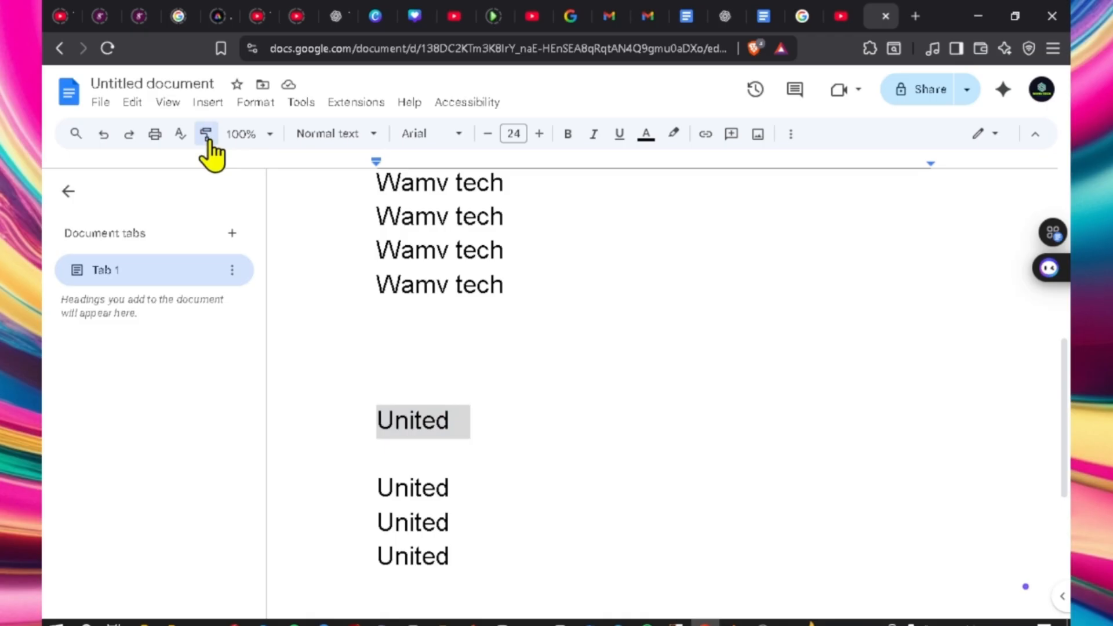
- Try the document zoom at 125% and 200%, and return it to 100%
click(268, 139)
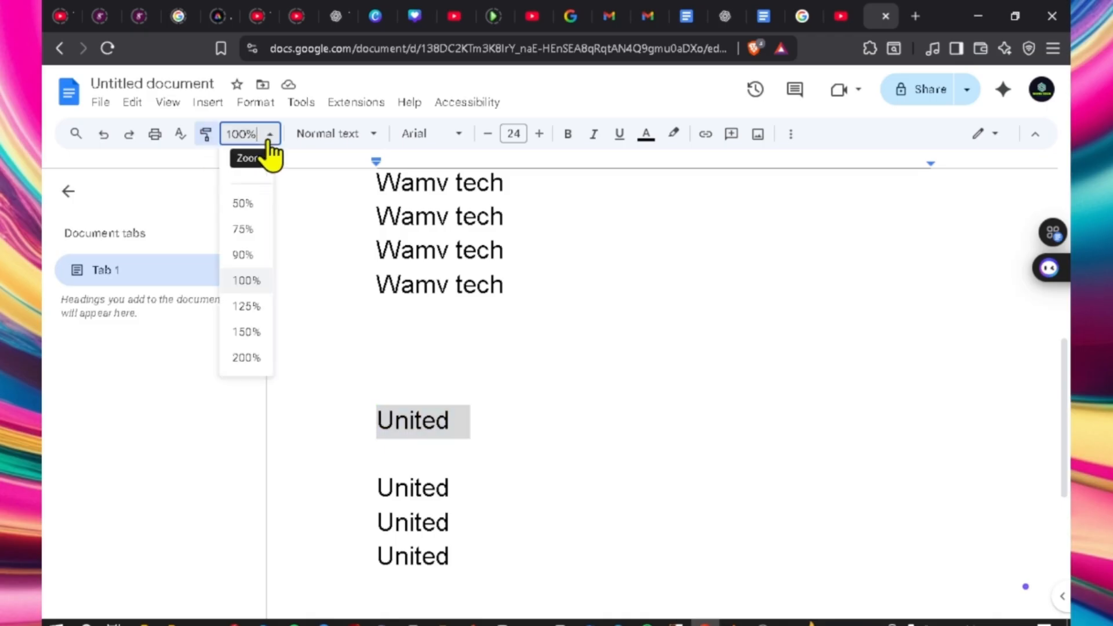
click(246, 308)
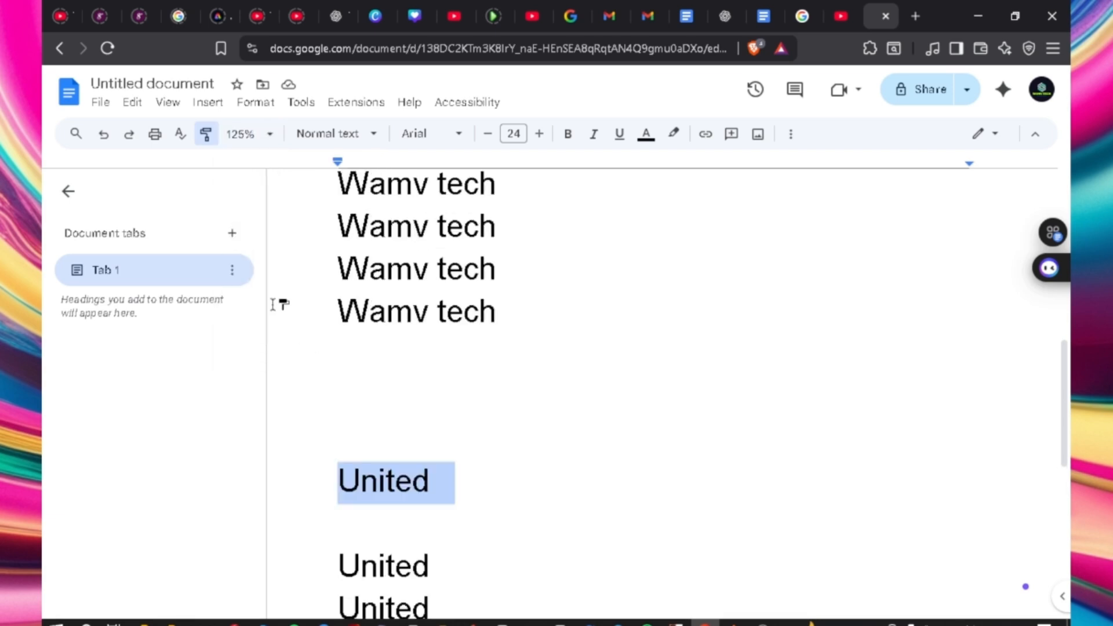
click(264, 138)
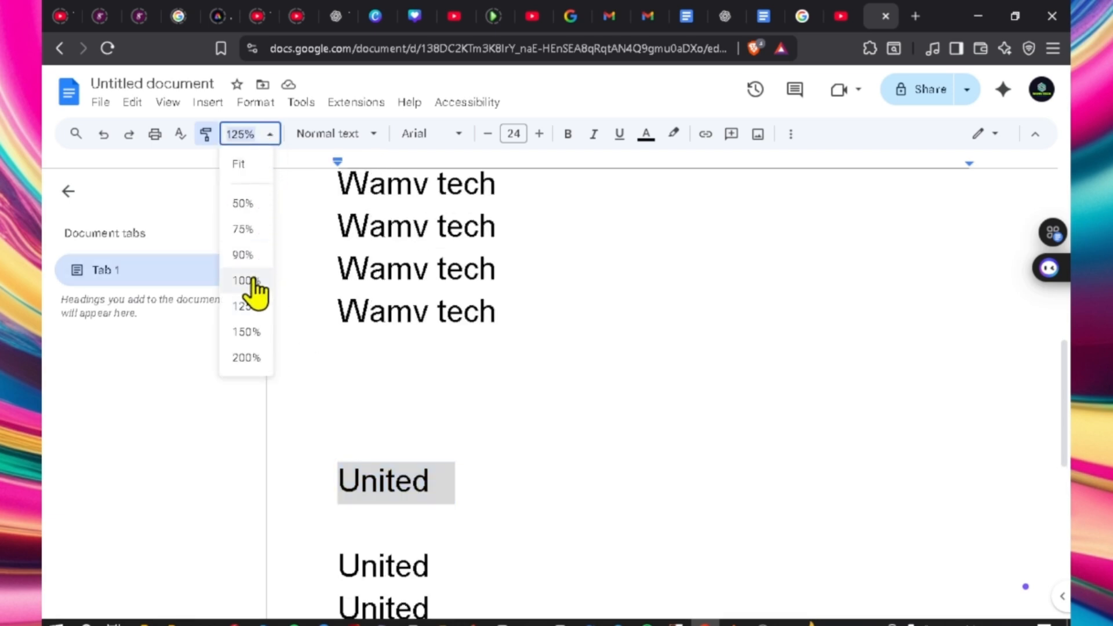
click(253, 360)
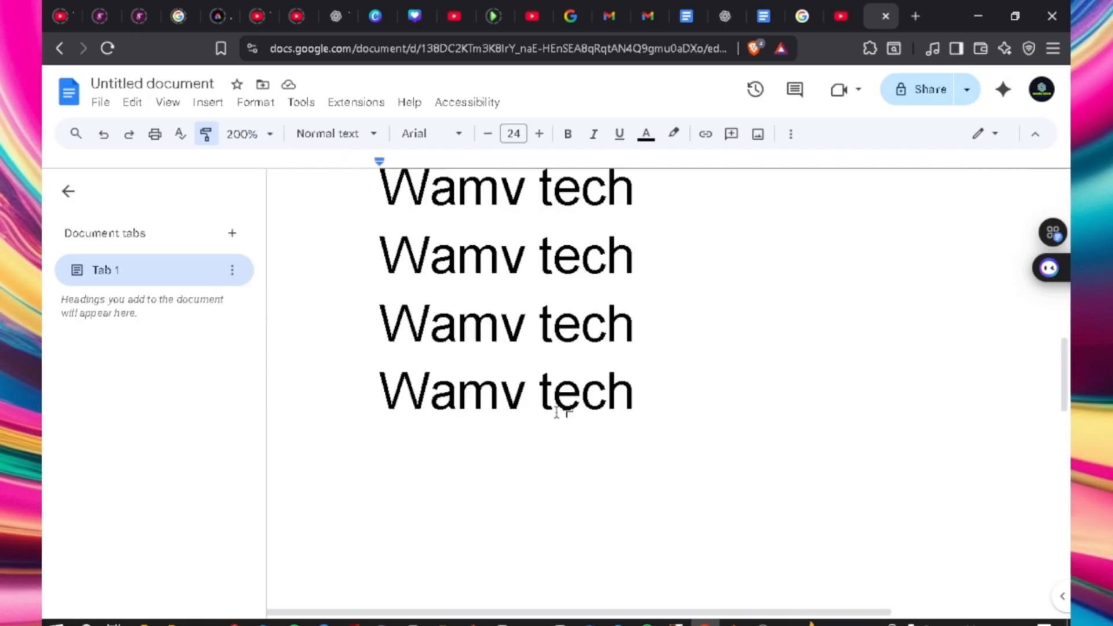
scroll(559, 415, up, 5)
scroll(560, 406, down, 5)
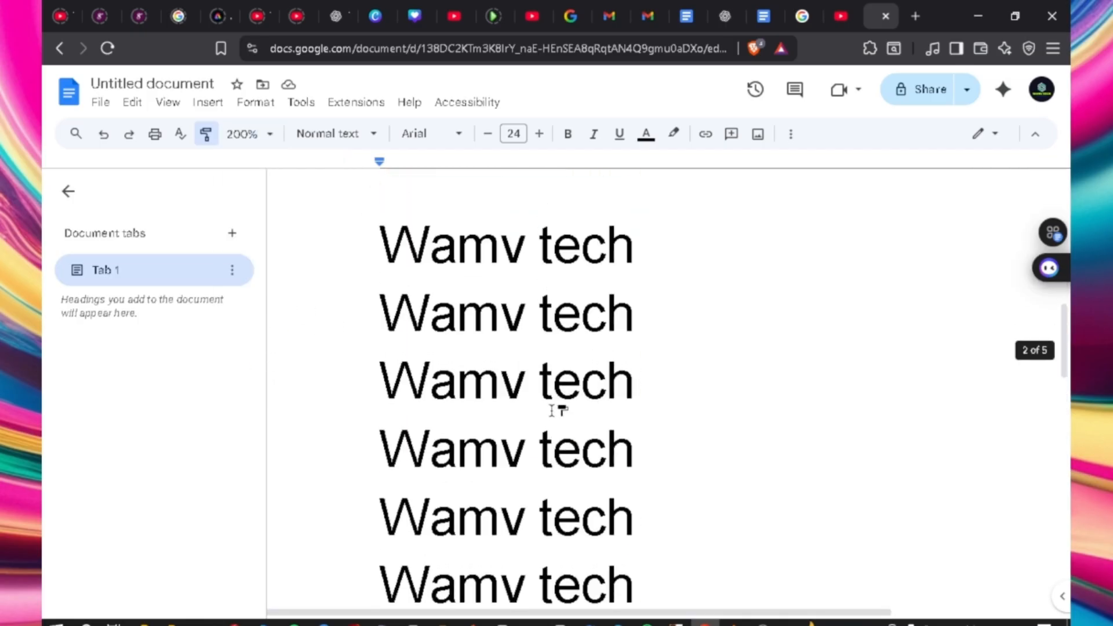
click(270, 136)
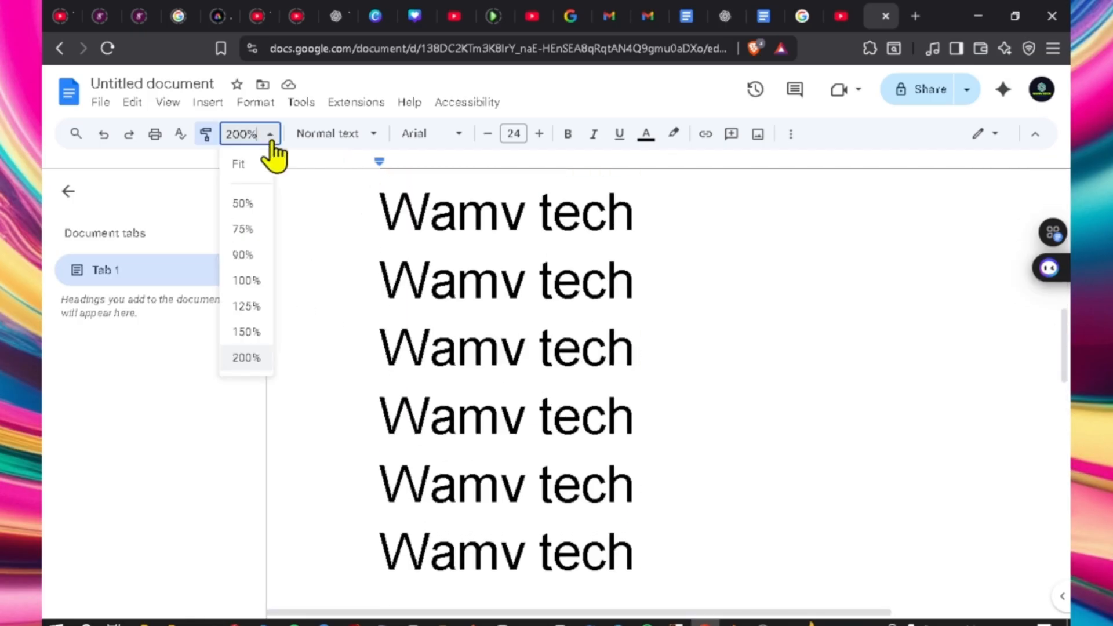
click(259, 284)
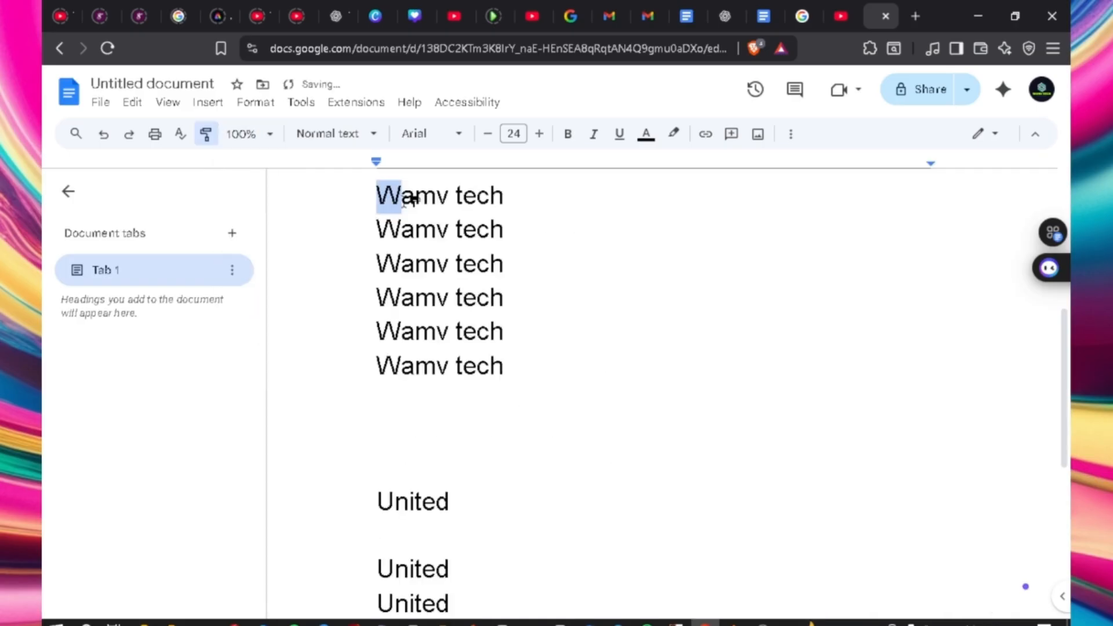
- Turn off Paint format and apply the Title style to the first "Wamv tech" line
click(206, 143)
mouse_move(371, 195)
mouse_down()
mouse_move(438, 197)
mouse_move(522, 261)
mouse_move(537, 399)
mouse_up()
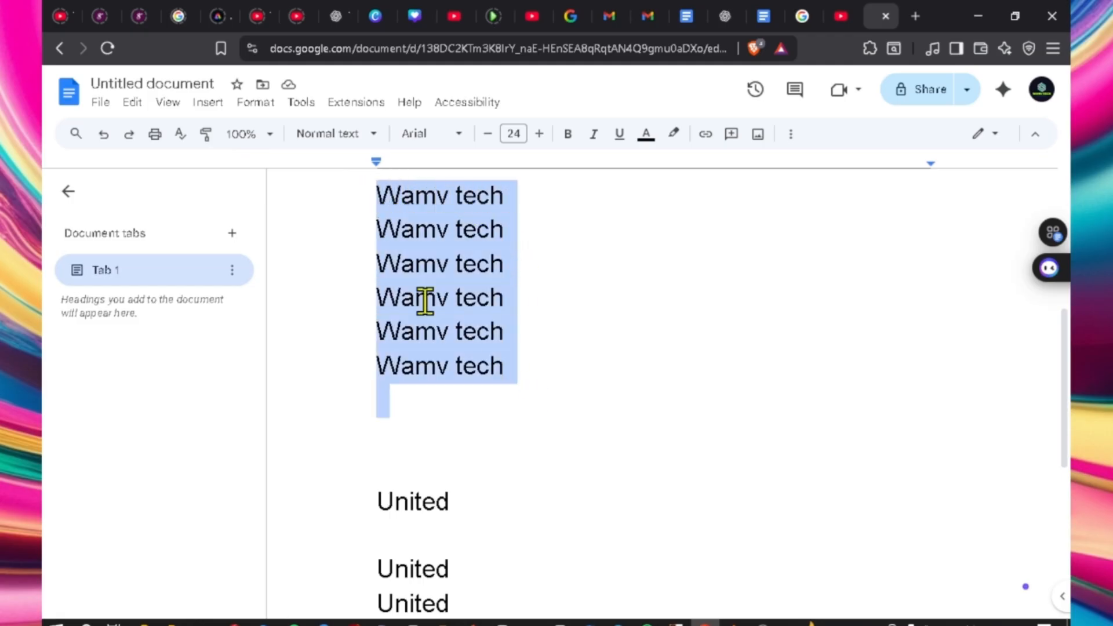
click(371, 138)
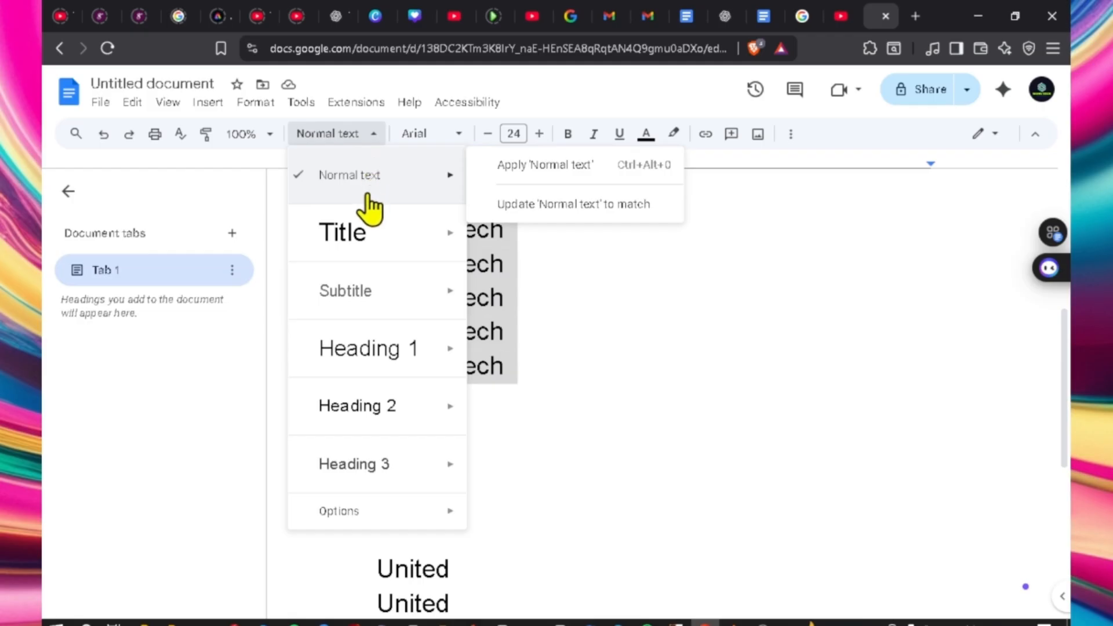
mouse_move(360, 355)
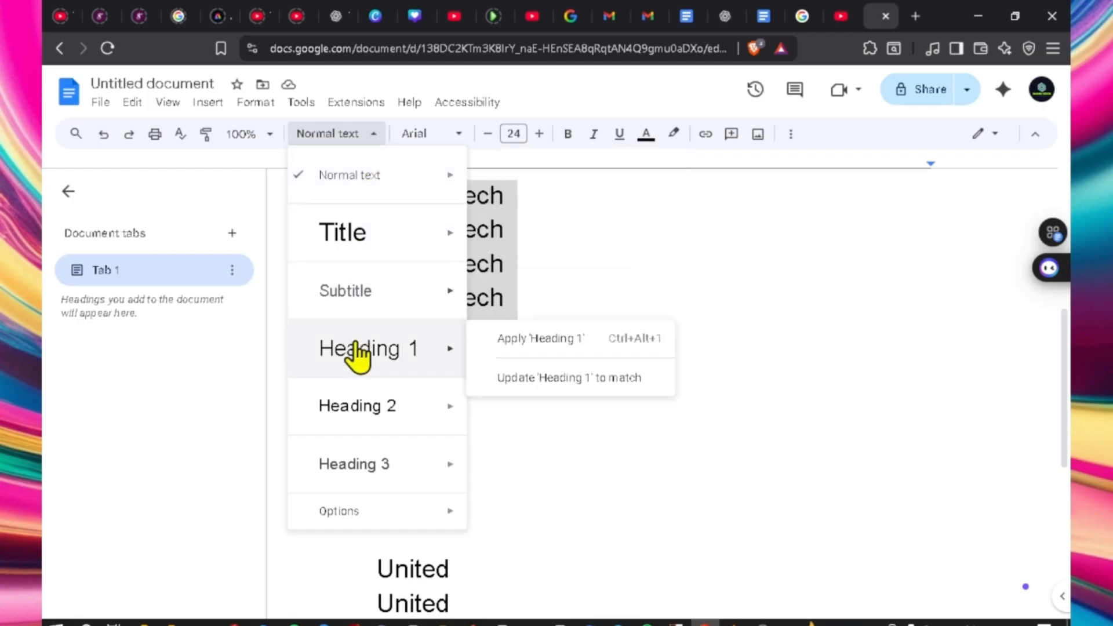
click(360, 235)
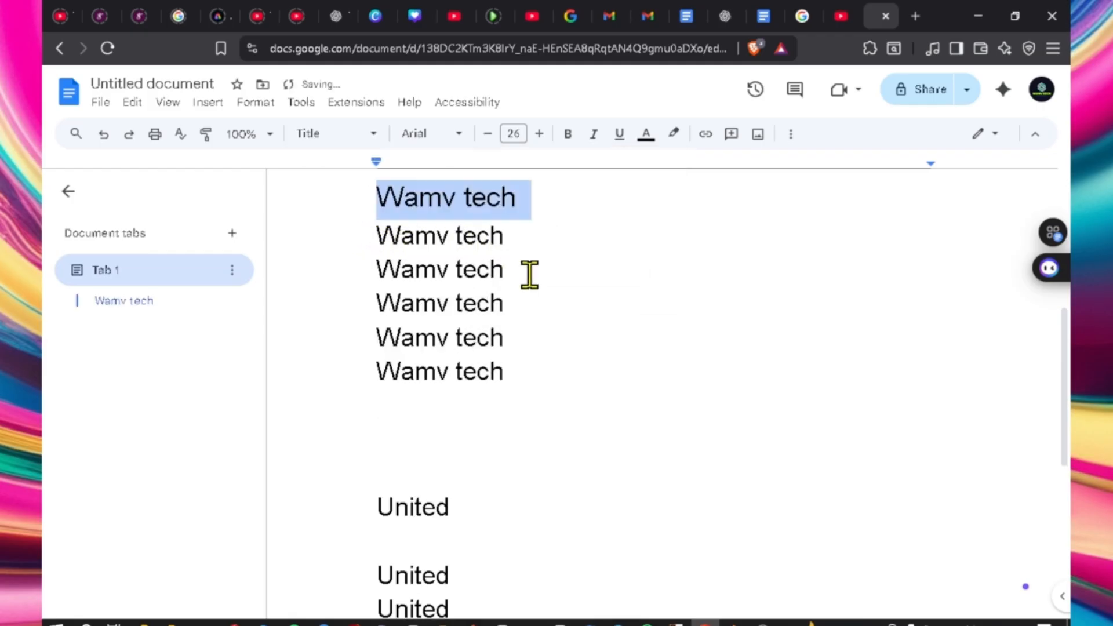
- Apply the Heading 2 style to the five "Wamv tech" lines below the title line
click(580, 268)
click(334, 134)
mouse_move(429, 268)
click(518, 346)
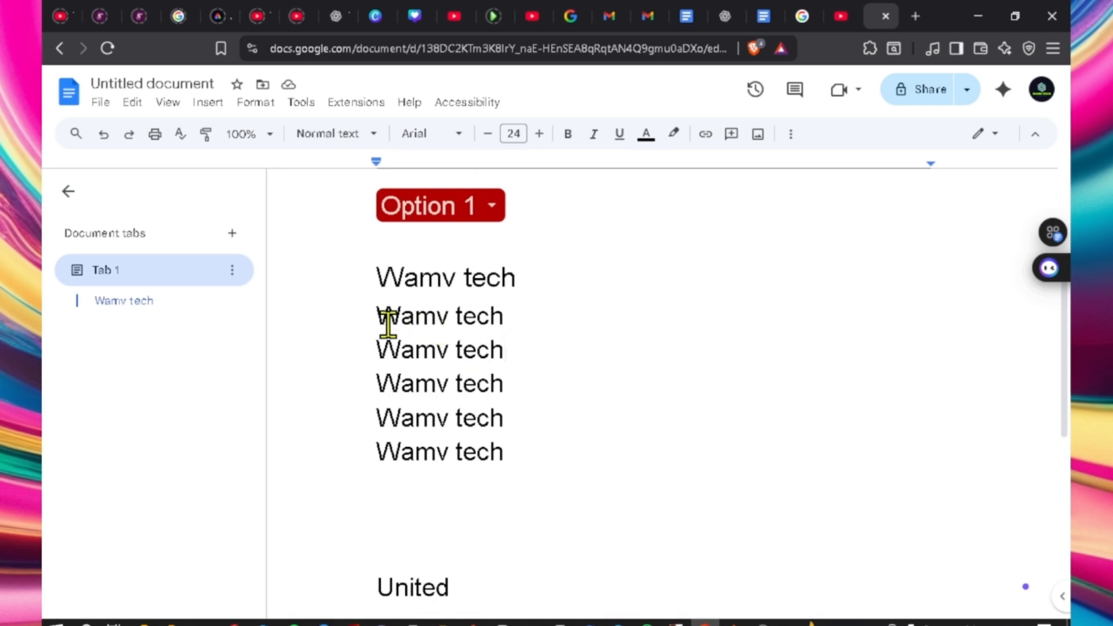
drag(404, 318, 545, 525)
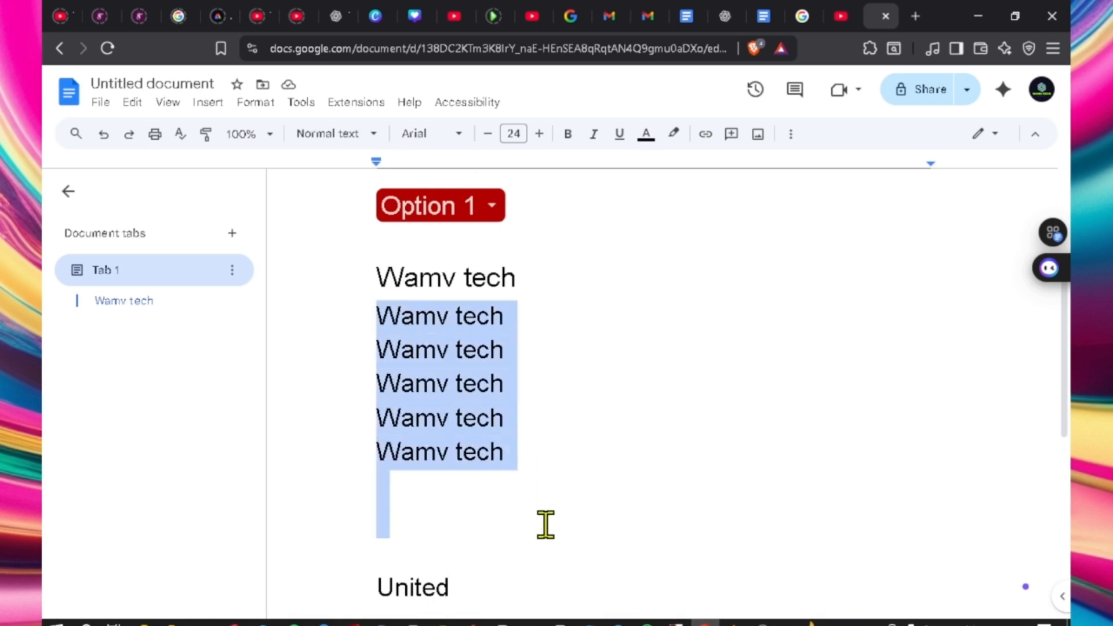
click(373, 134)
click(353, 405)
click(374, 134)
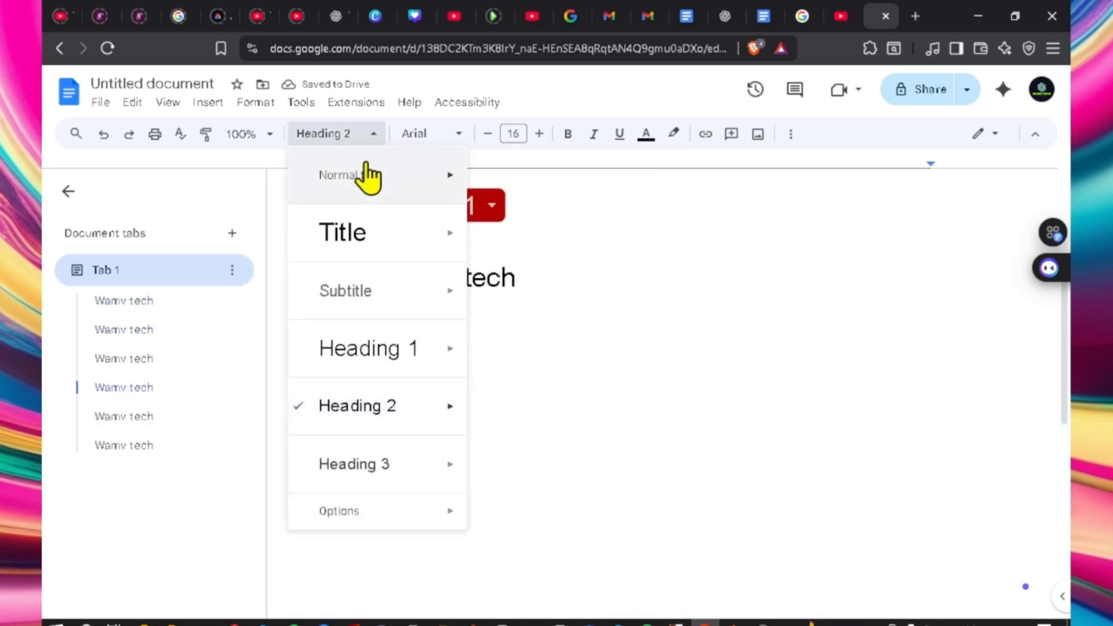
click(664, 368)
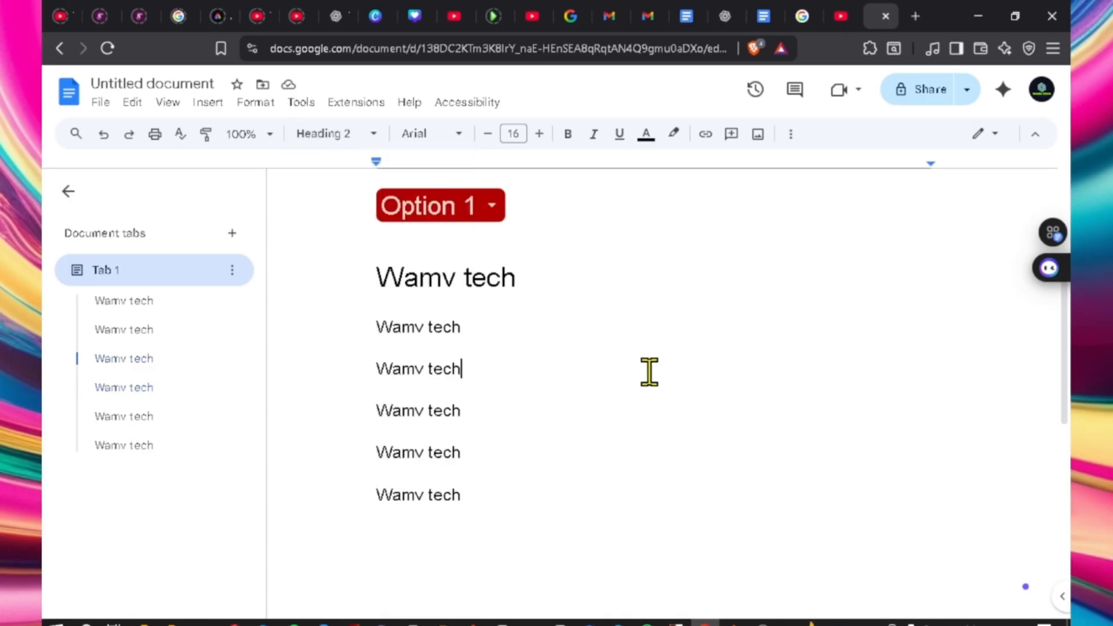
- Apply the Heading 1 style to the third "Wamv tech" line and all "Wamv tech" lines below it
click(372, 135)
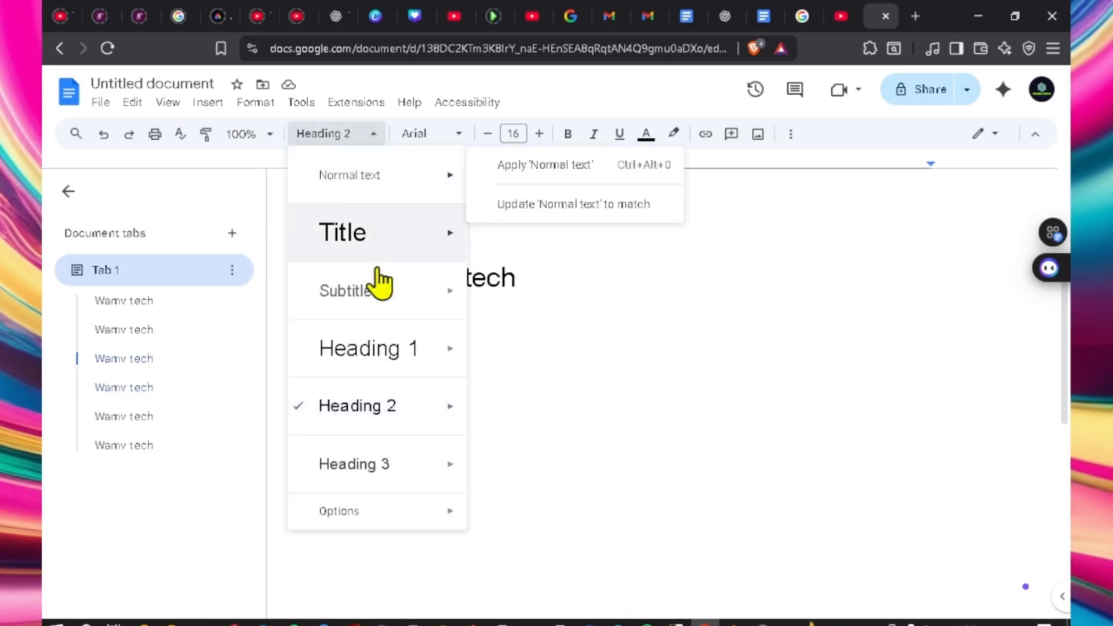
click(374, 359)
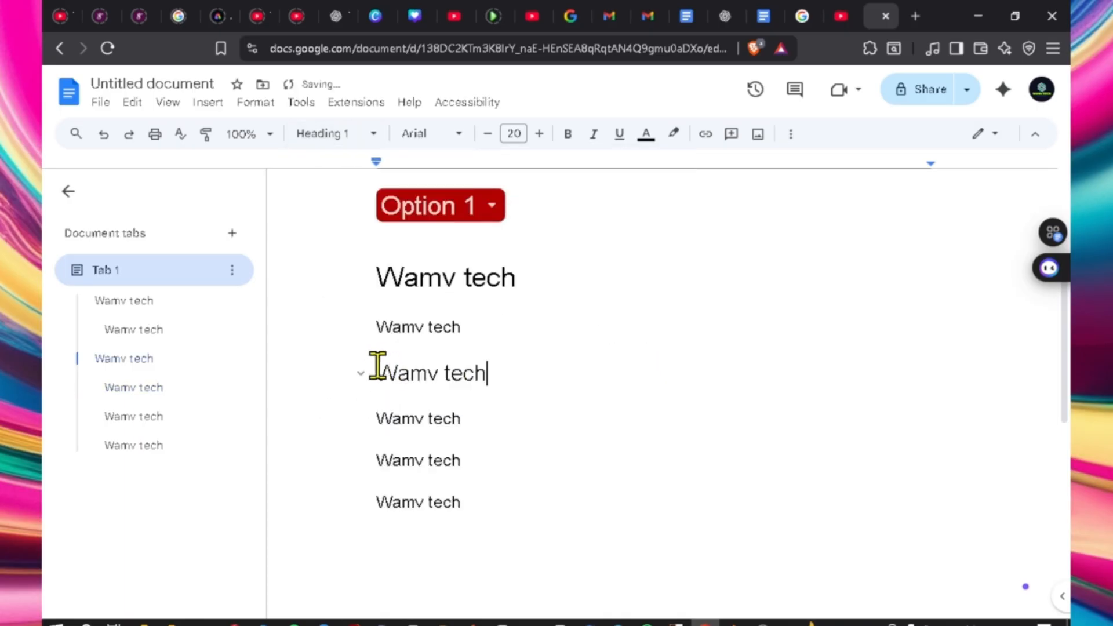
drag(374, 364, 517, 567)
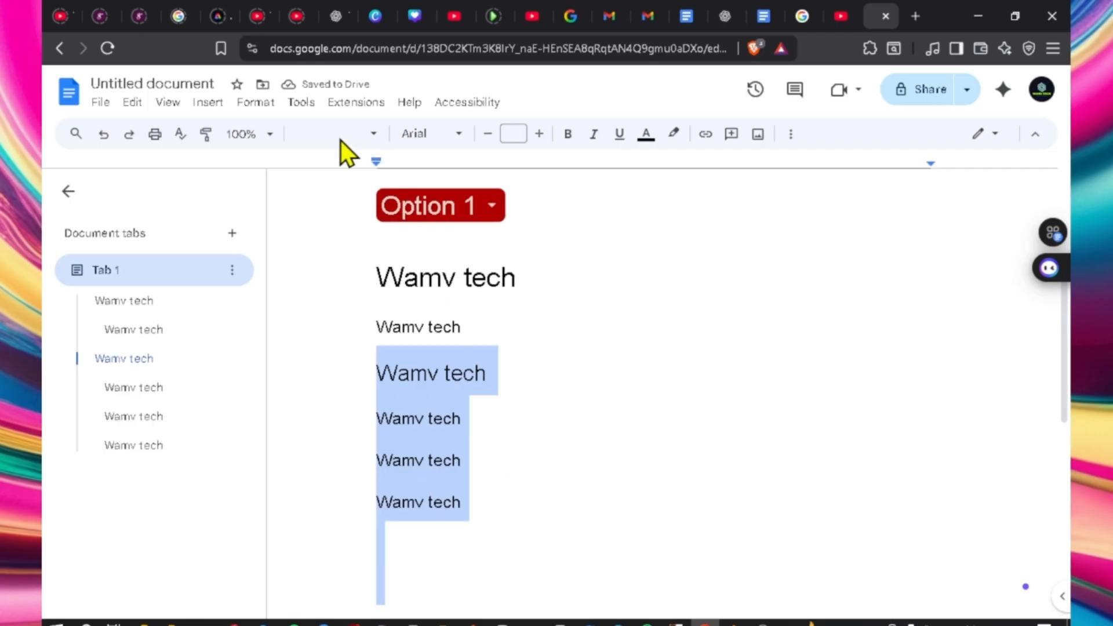
click(361, 138)
mouse_move(364, 413)
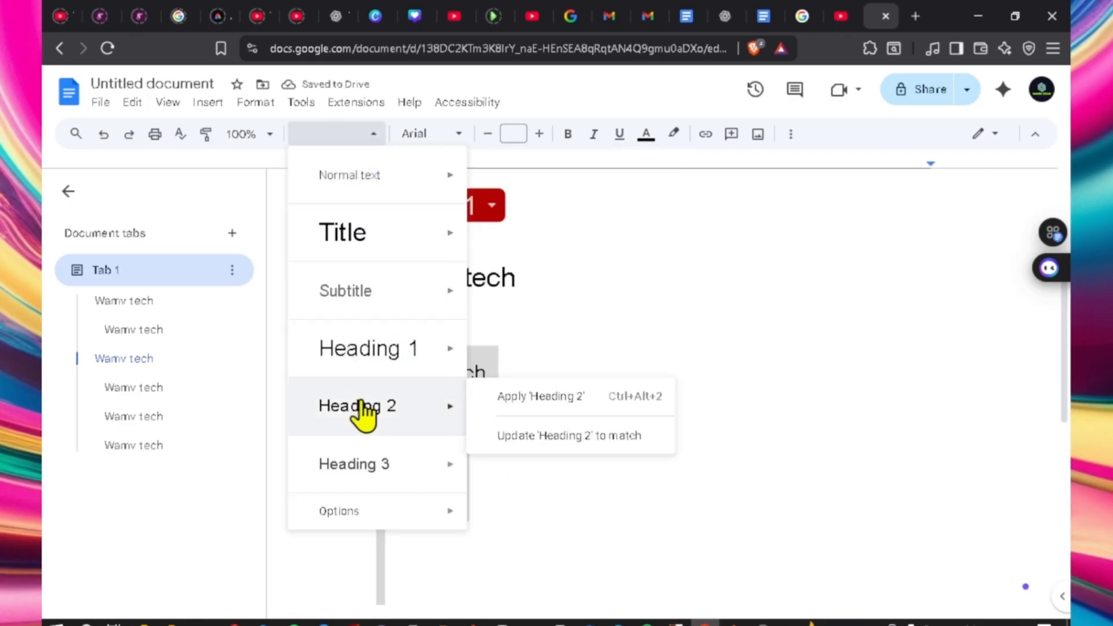
click(388, 354)
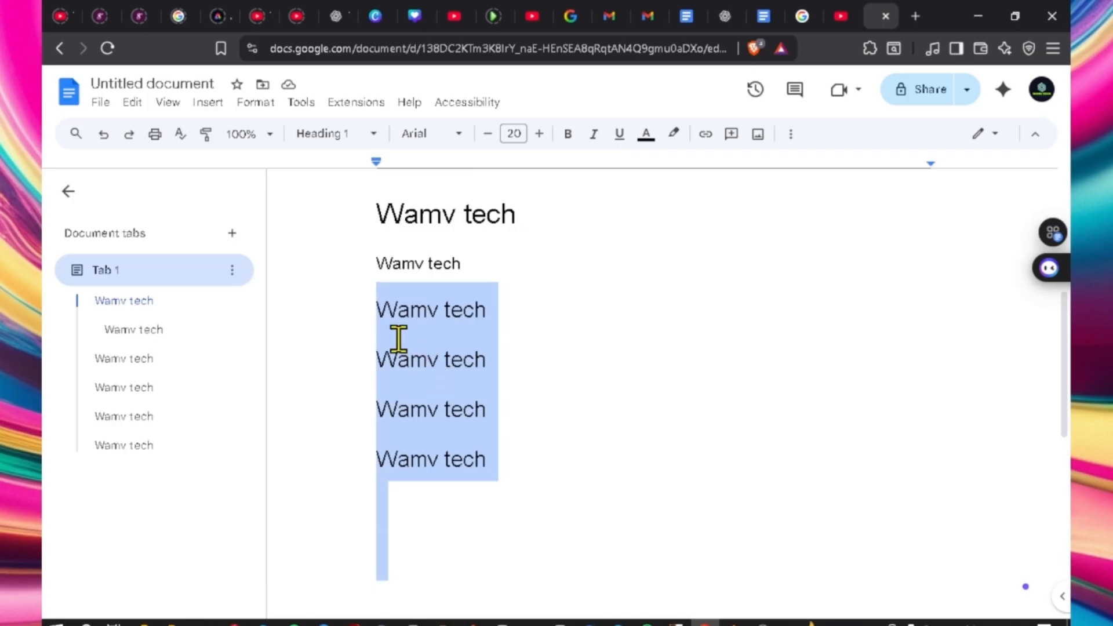
- Set the font of all six "Wamv tech" lines to Pacifico
click(371, 134)
mouse_move(435, 509)
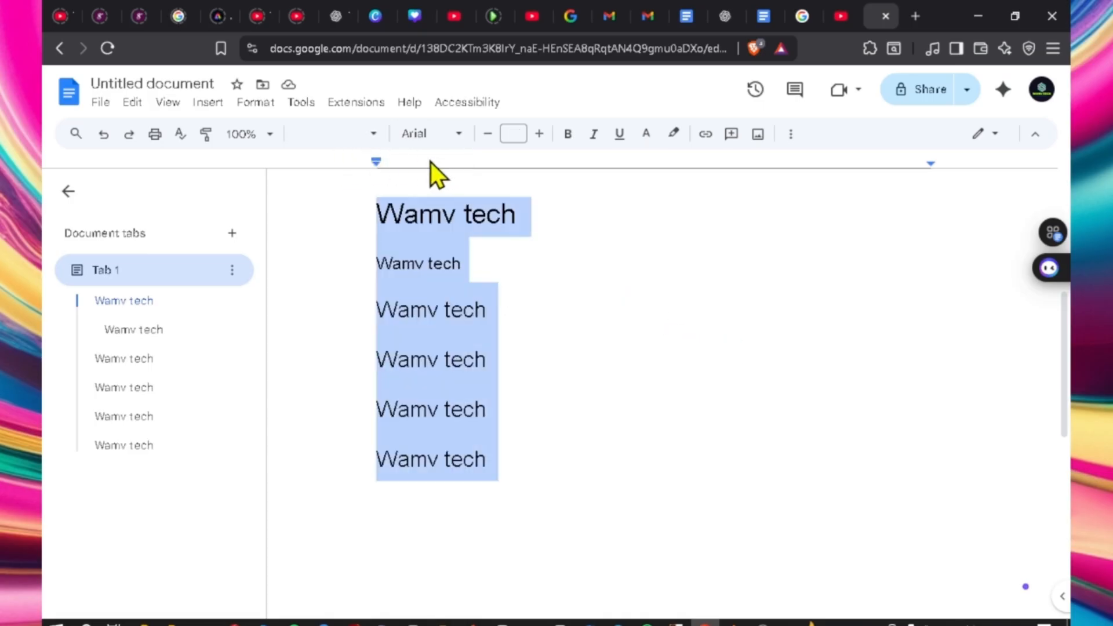
click(460, 135)
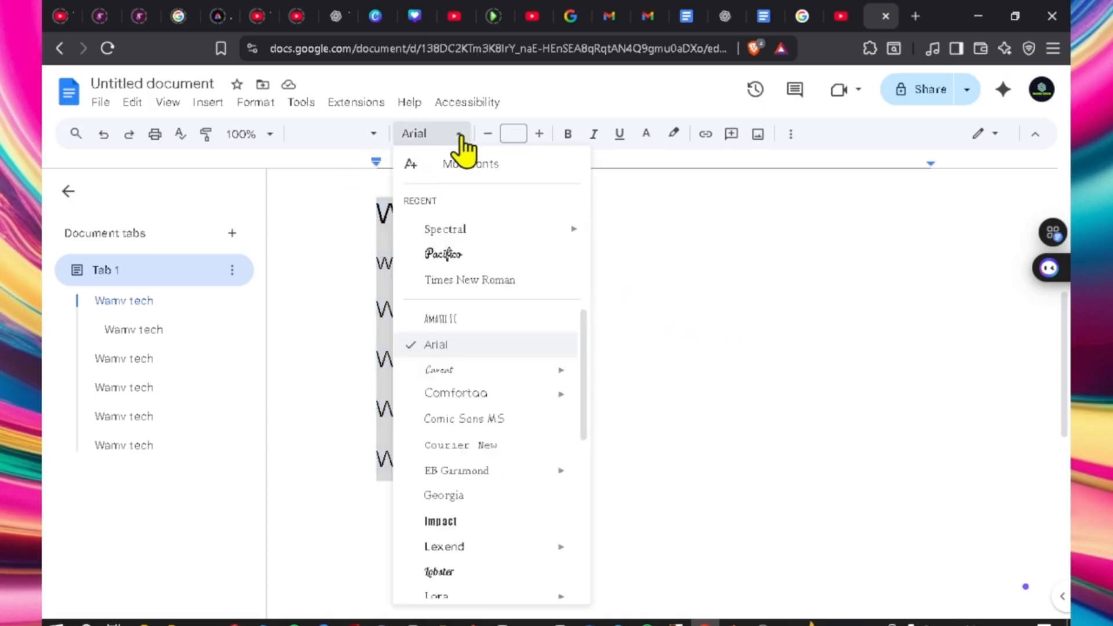
click(450, 254)
click(604, 383)
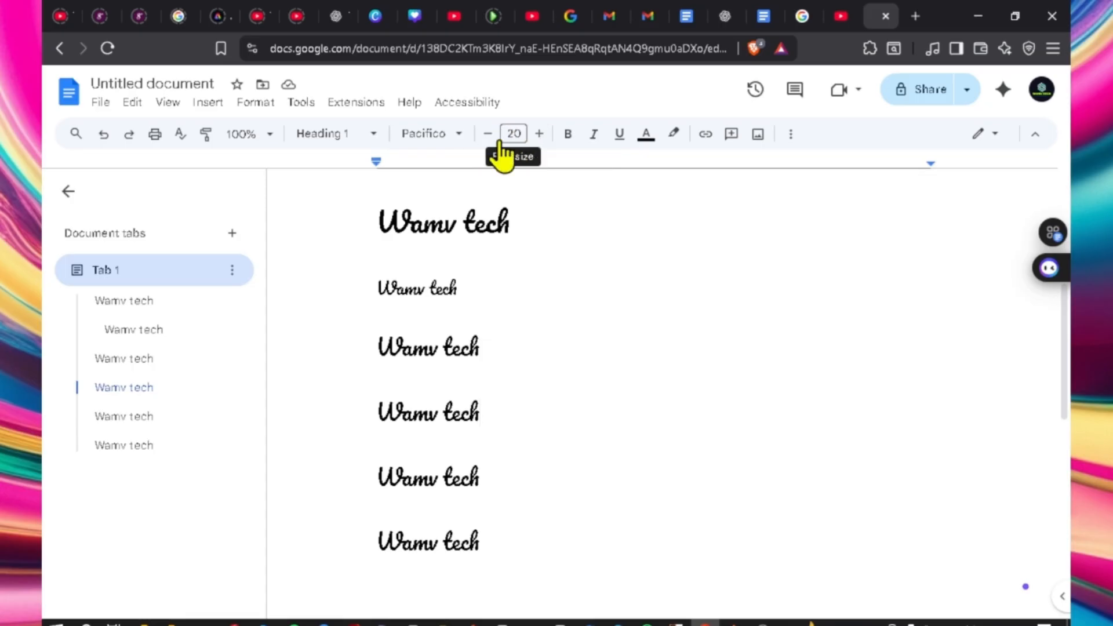
- Try raising the font size by one at the end of the fourth "Wamv tech" line
click(540, 134)
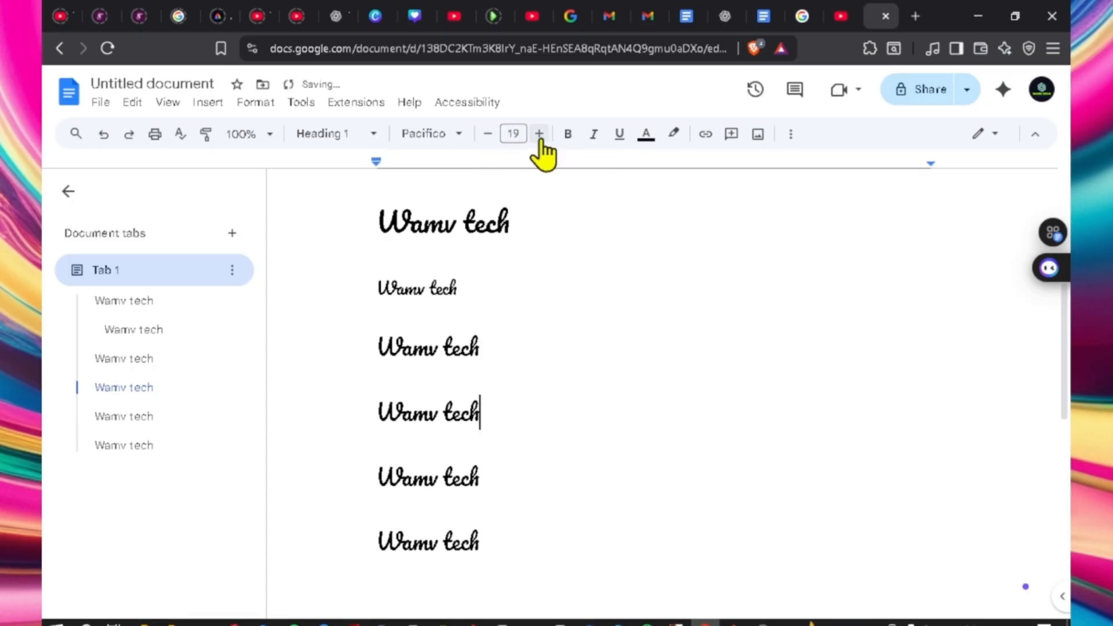
click(459, 262)
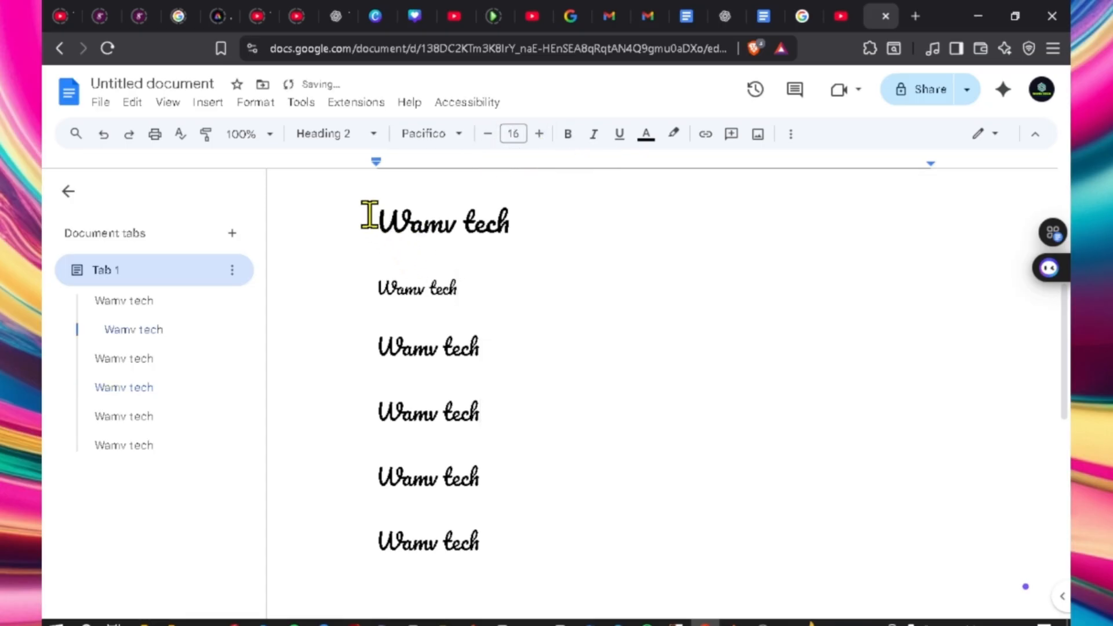
- Set the font of all six "Wamv tech" lines to Comfortaa
drag(367, 216, 574, 531)
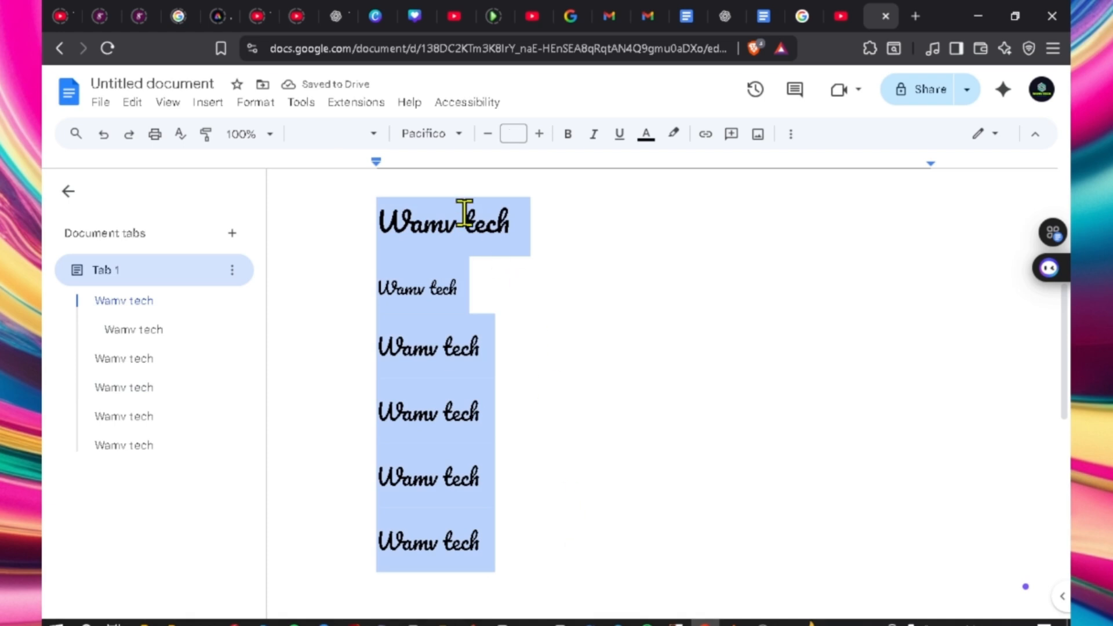
click(457, 148)
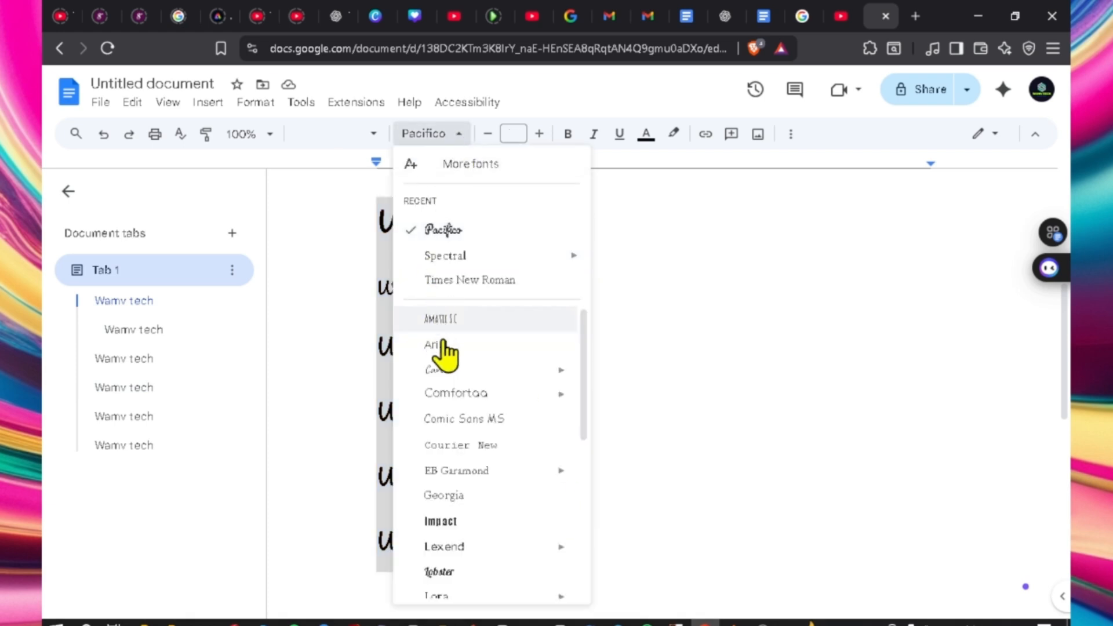
click(455, 390)
- Make the first "Wamv tech" line bold
click(385, 218)
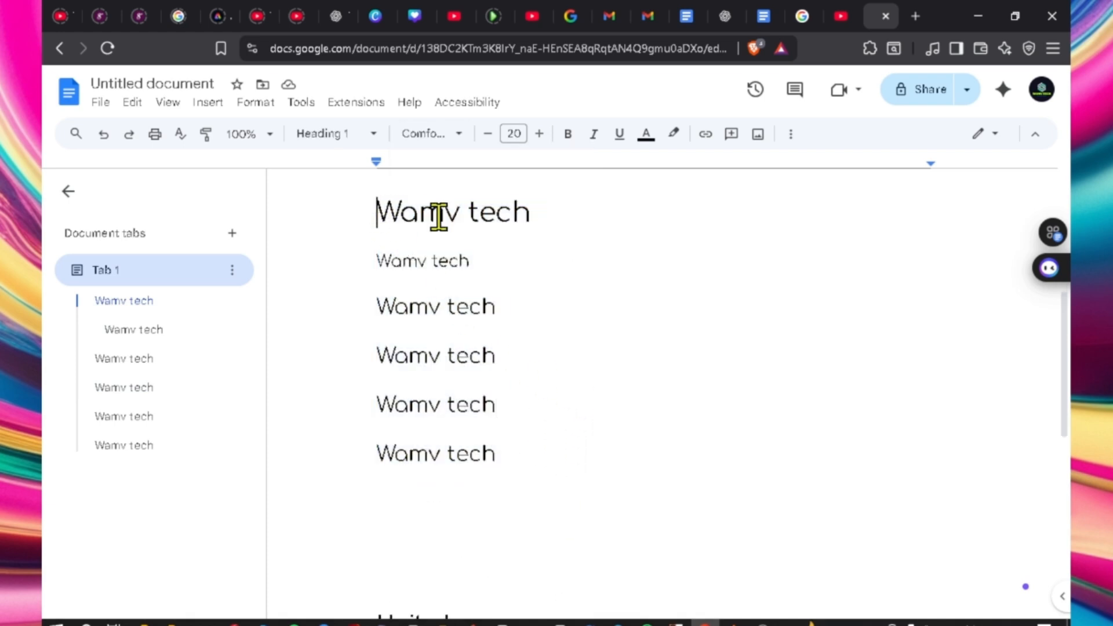
drag(376, 217, 547, 232)
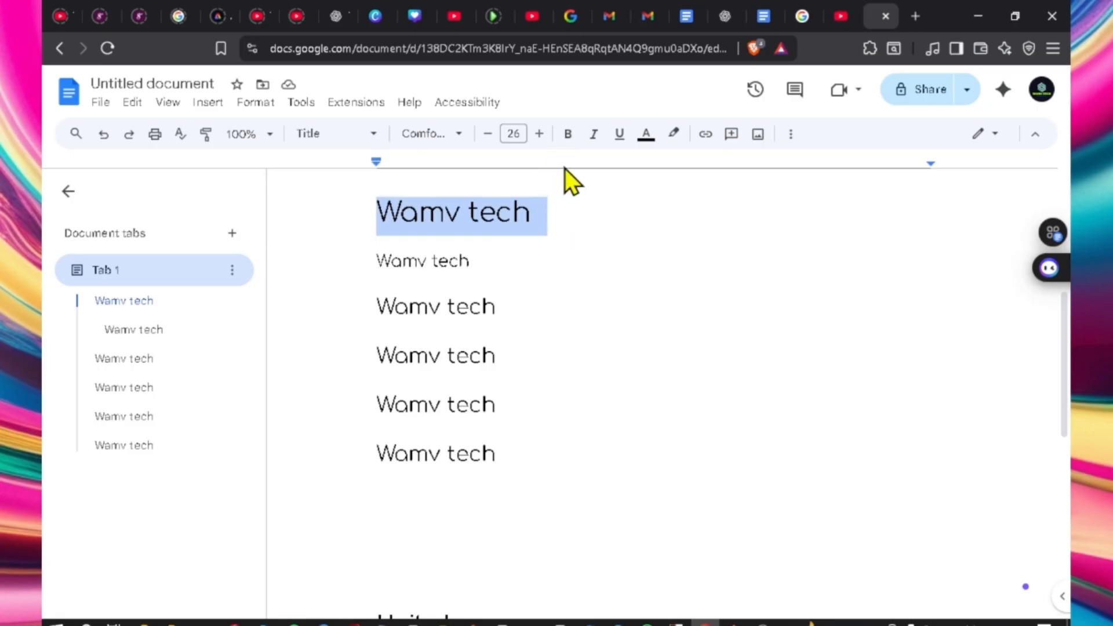
click(568, 141)
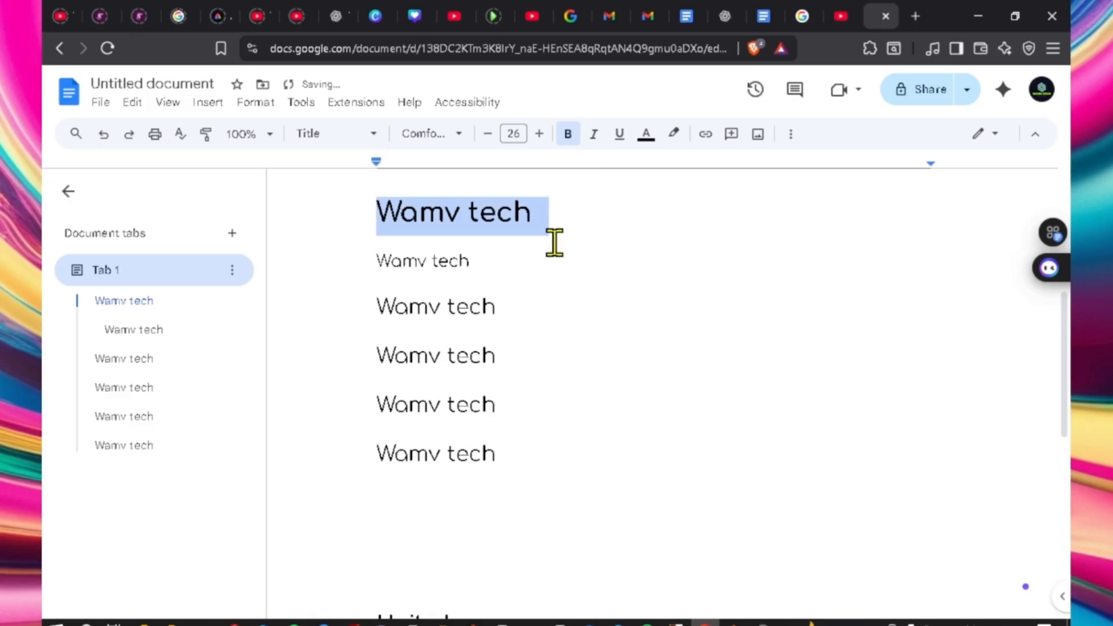
click(538, 281)
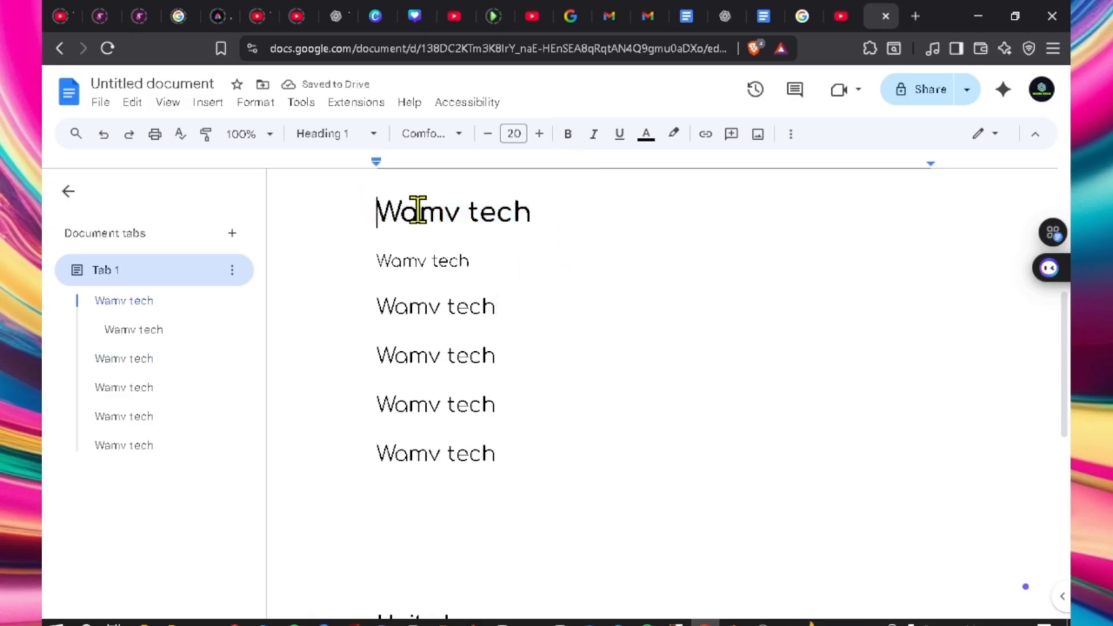
- Italicize the five "Wamv tech" lines below the title line
drag(418, 210, 559, 251)
click(591, 322)
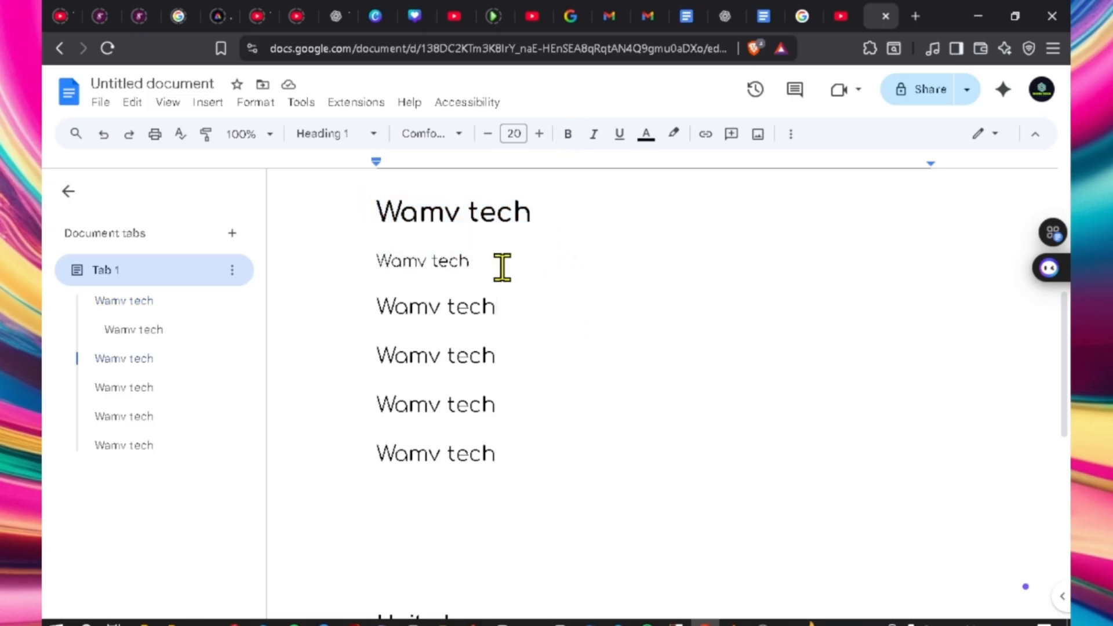
drag(378, 261, 505, 462)
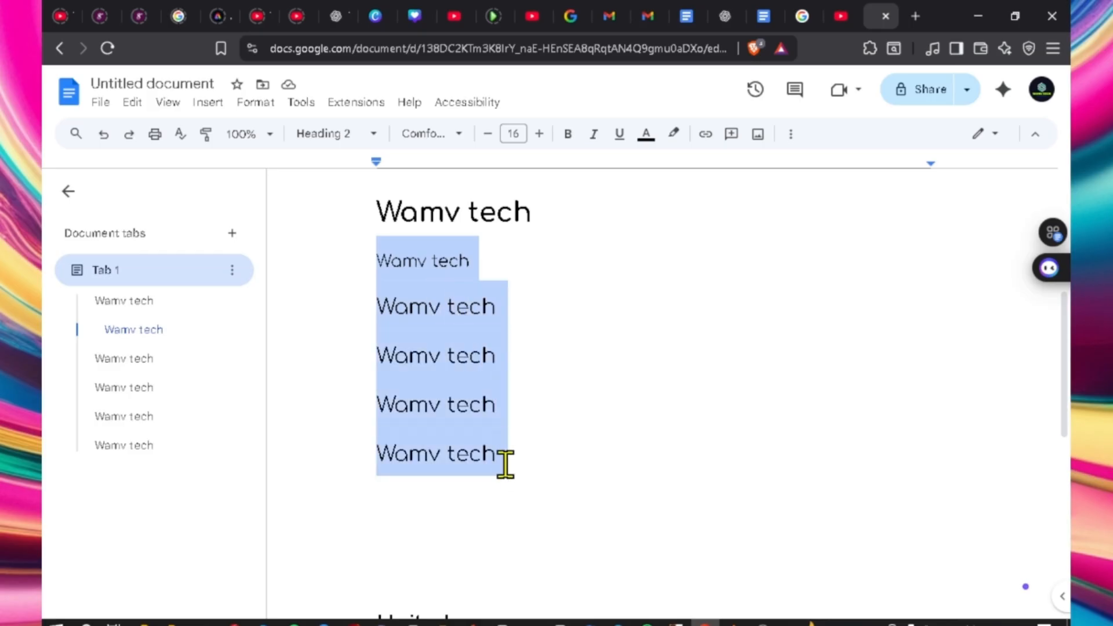
click(592, 138)
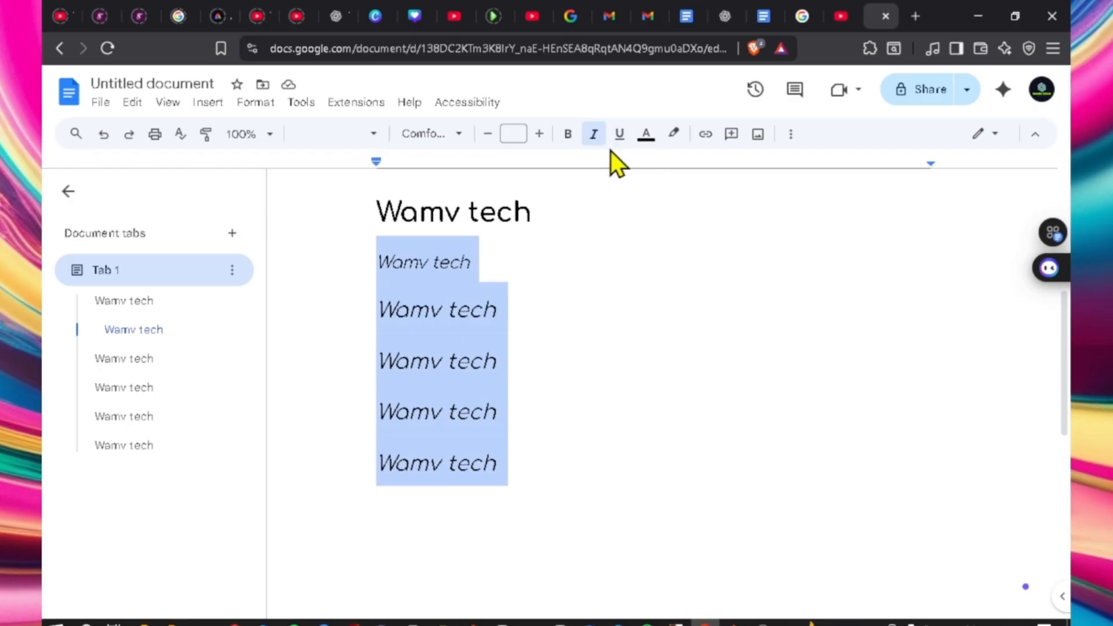
- Underline the first "Wamv tech" line
click(374, 212)
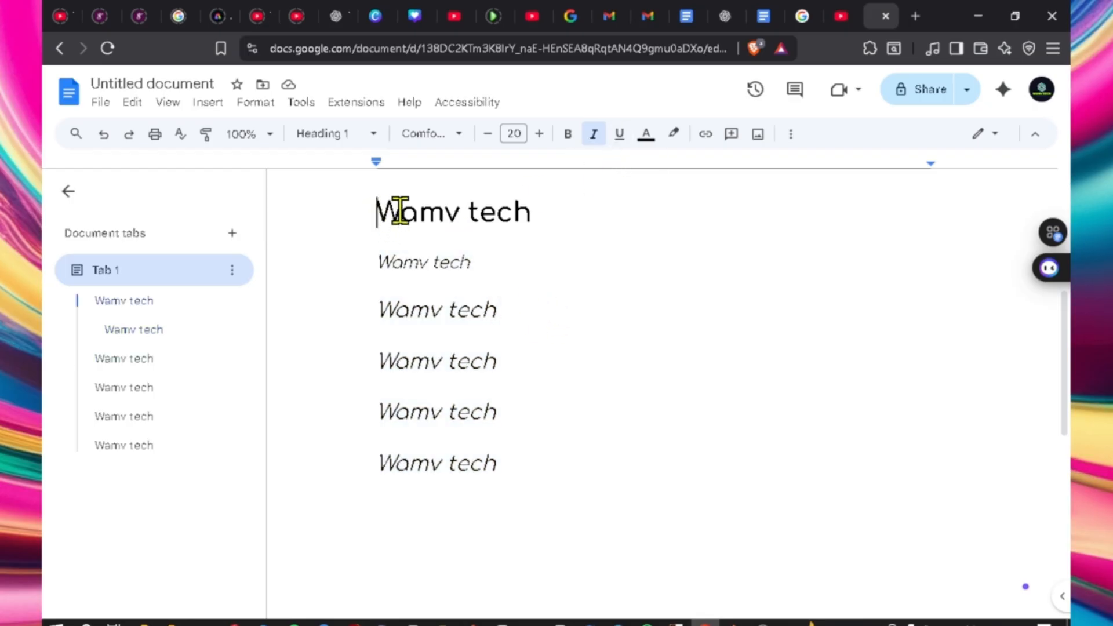
drag(401, 212, 554, 218)
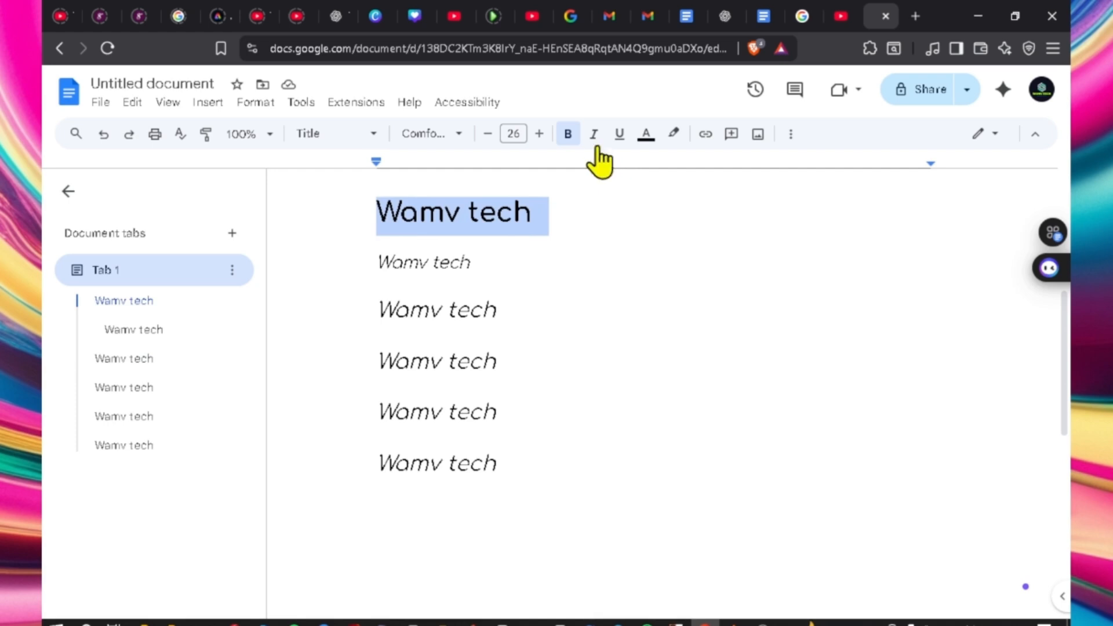
click(618, 145)
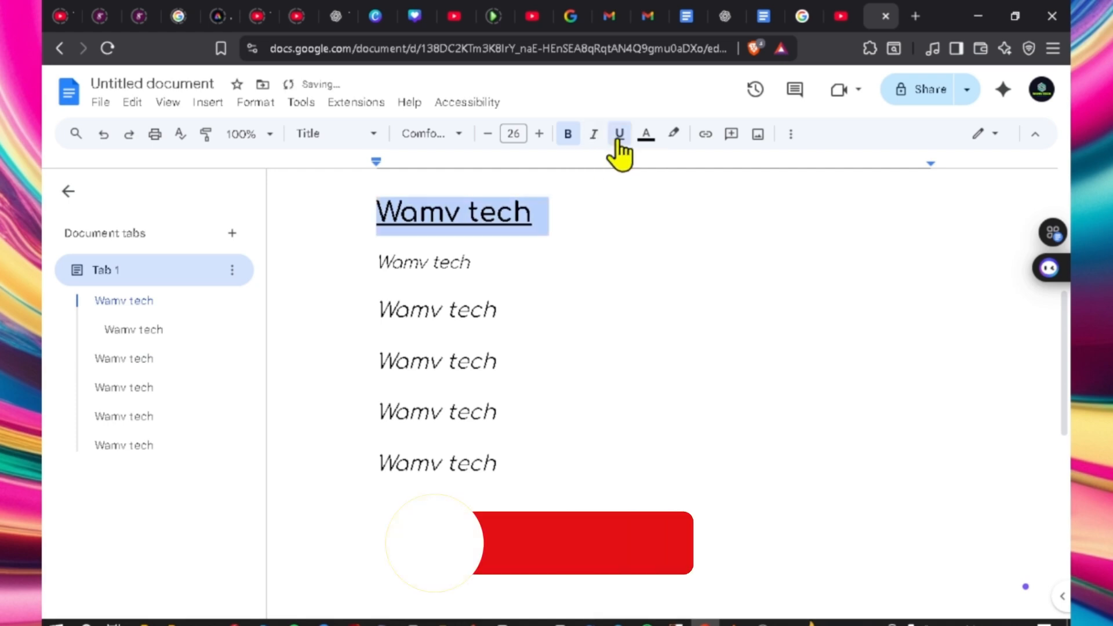
click(461, 229)
click(547, 223)
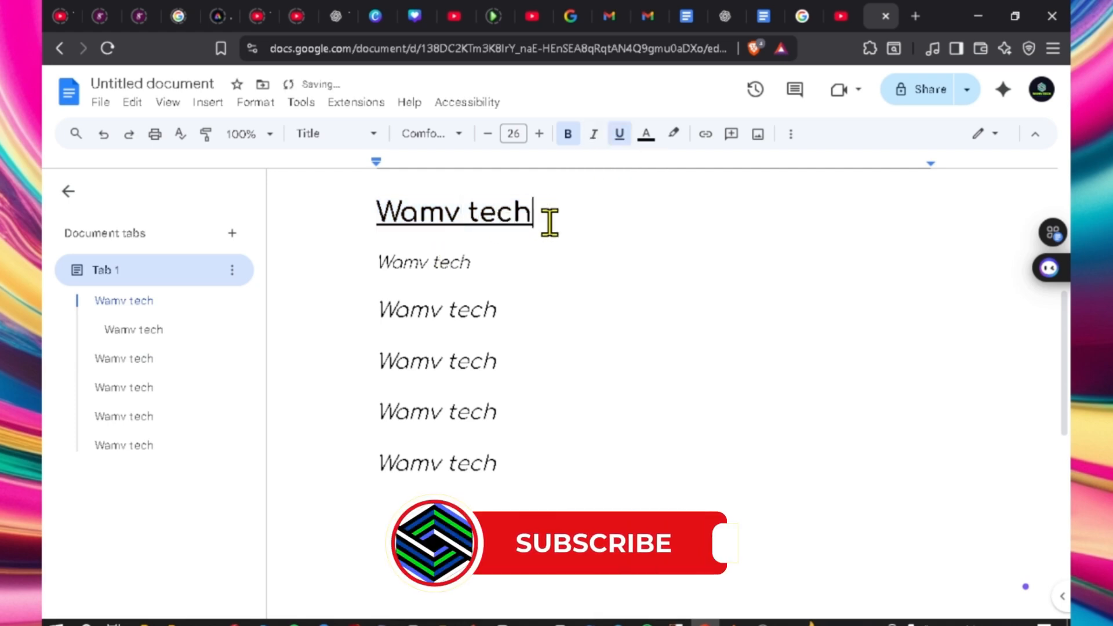
- Set the text color of the first "Wamv tech" line to red
click(646, 139)
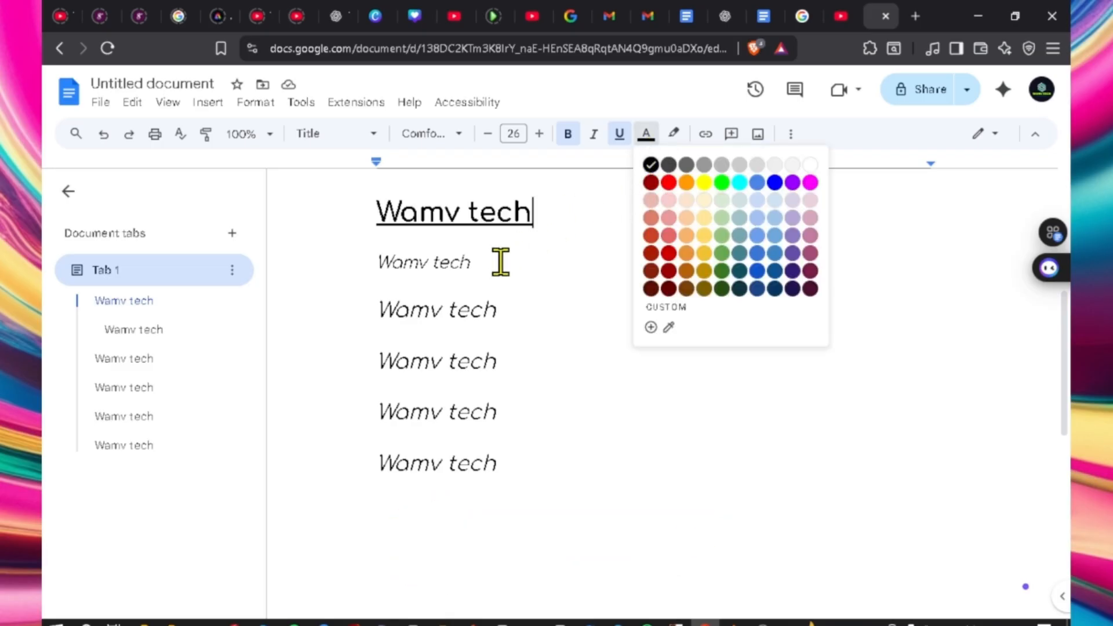
drag(380, 229, 560, 228)
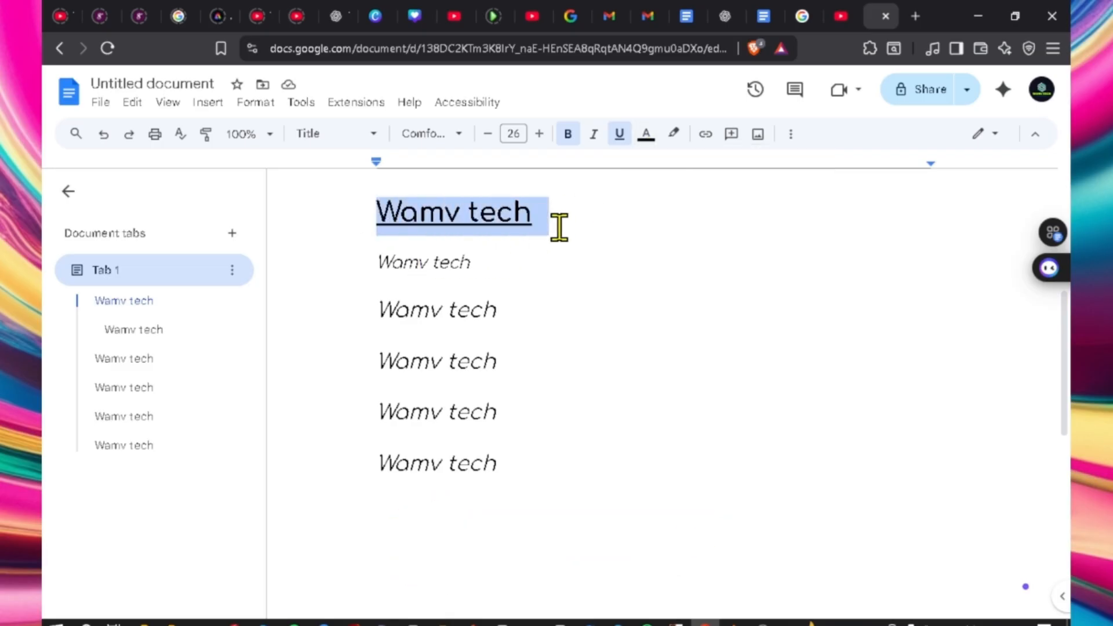
click(648, 140)
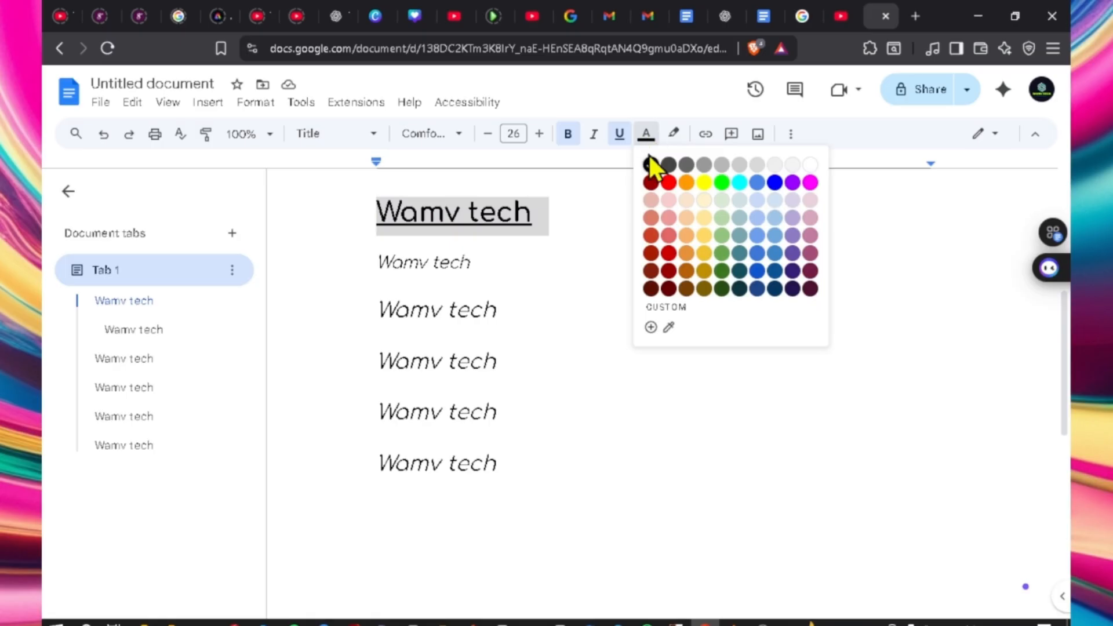
click(667, 181)
- Highlight the third "Wamv tech" line in yellow
click(673, 134)
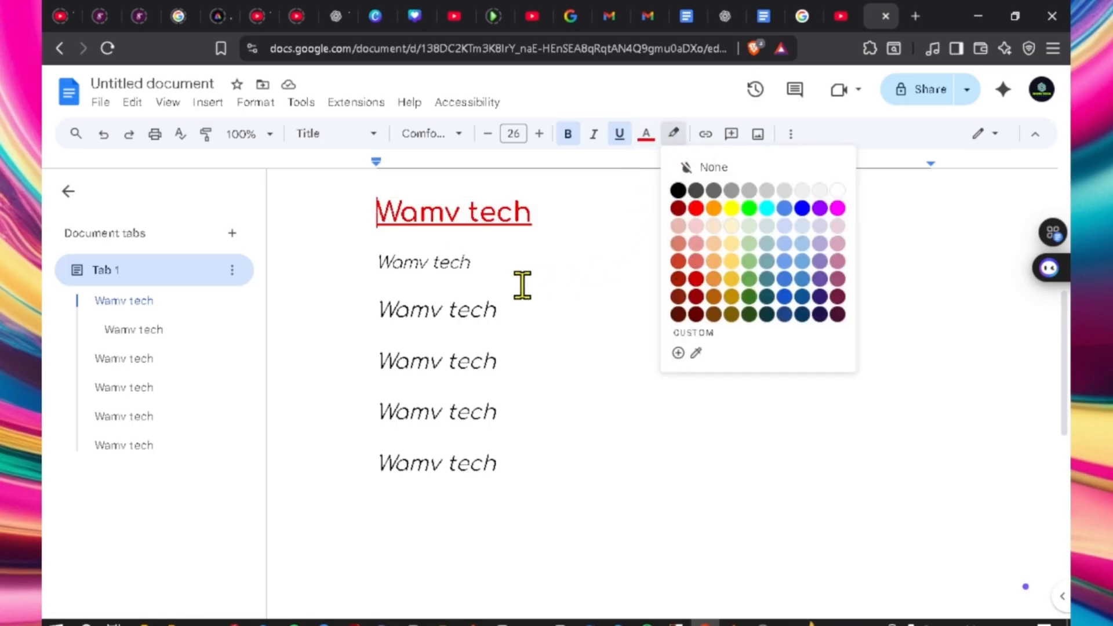
click(505, 296)
drag(367, 310, 544, 307)
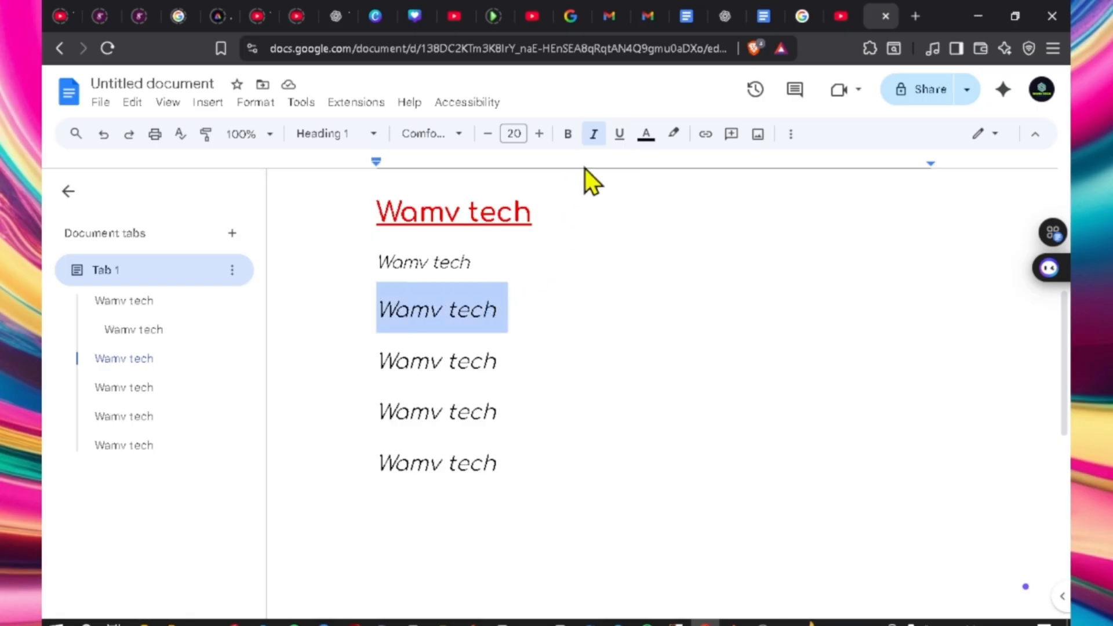
click(673, 134)
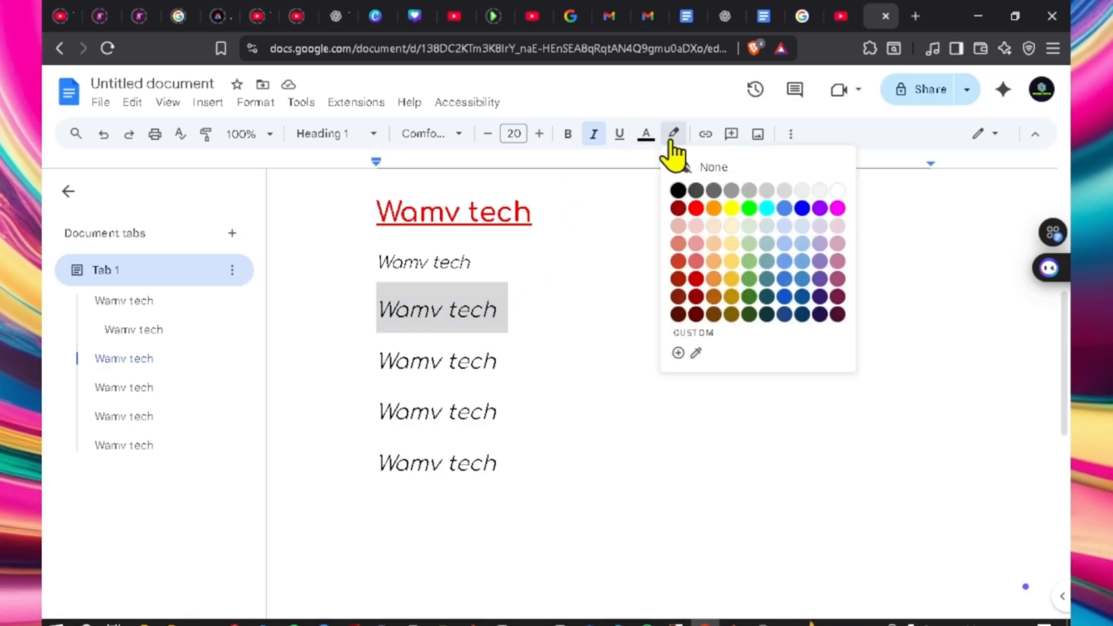
click(732, 210)
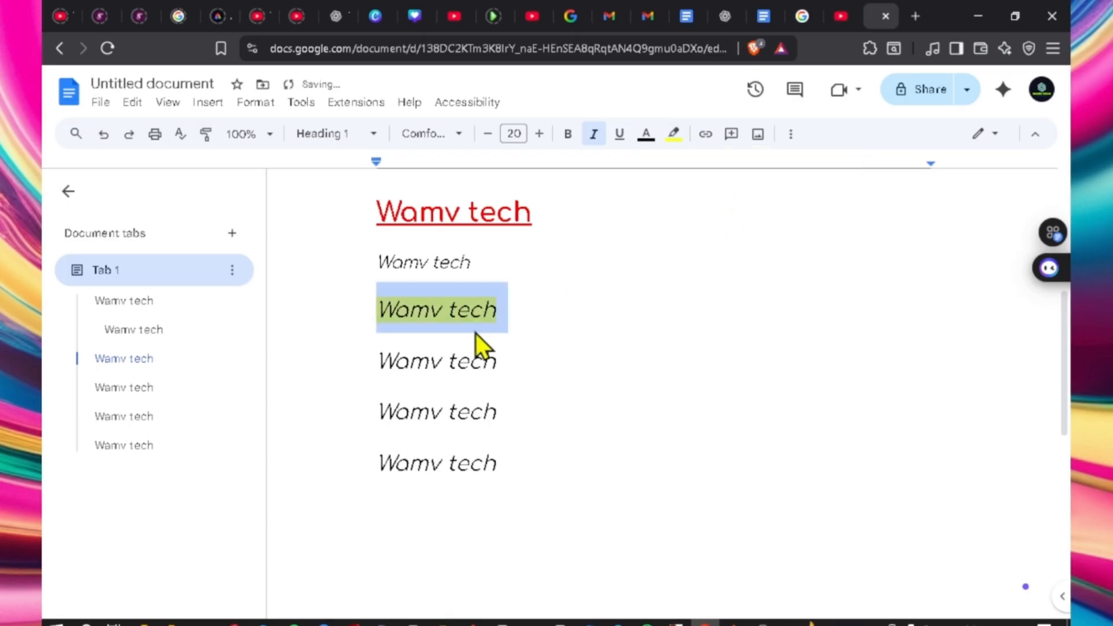
click(427, 306)
click(359, 304)
drag(368, 308, 497, 305)
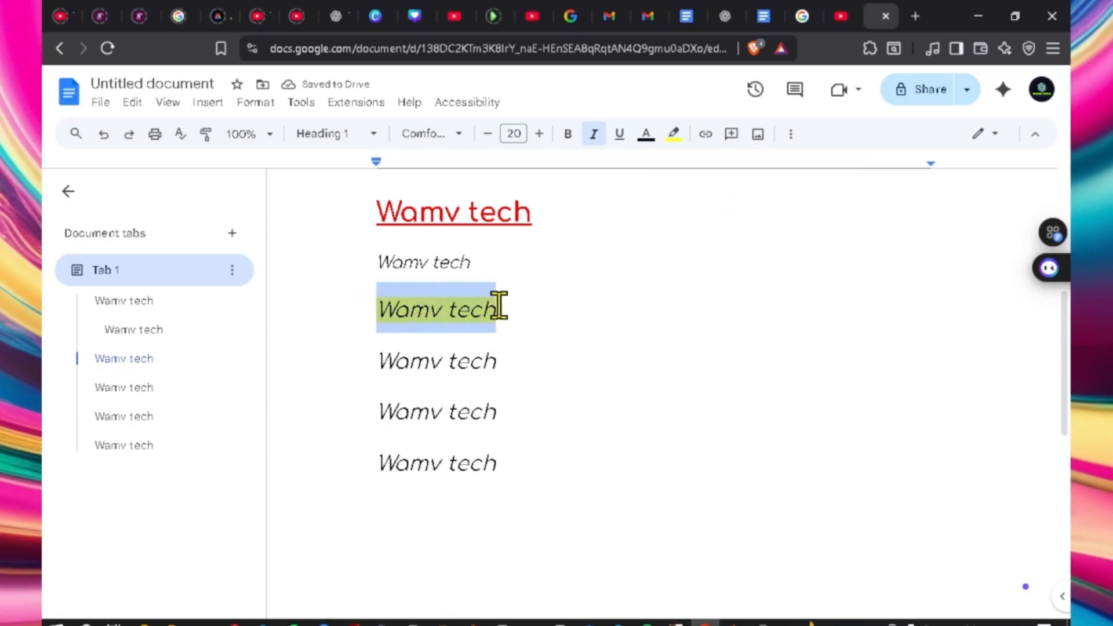
- Link the fourth "Wamv tech" line to the suggested "Wamv Tech - YouTube" page
triple_click(589, 340)
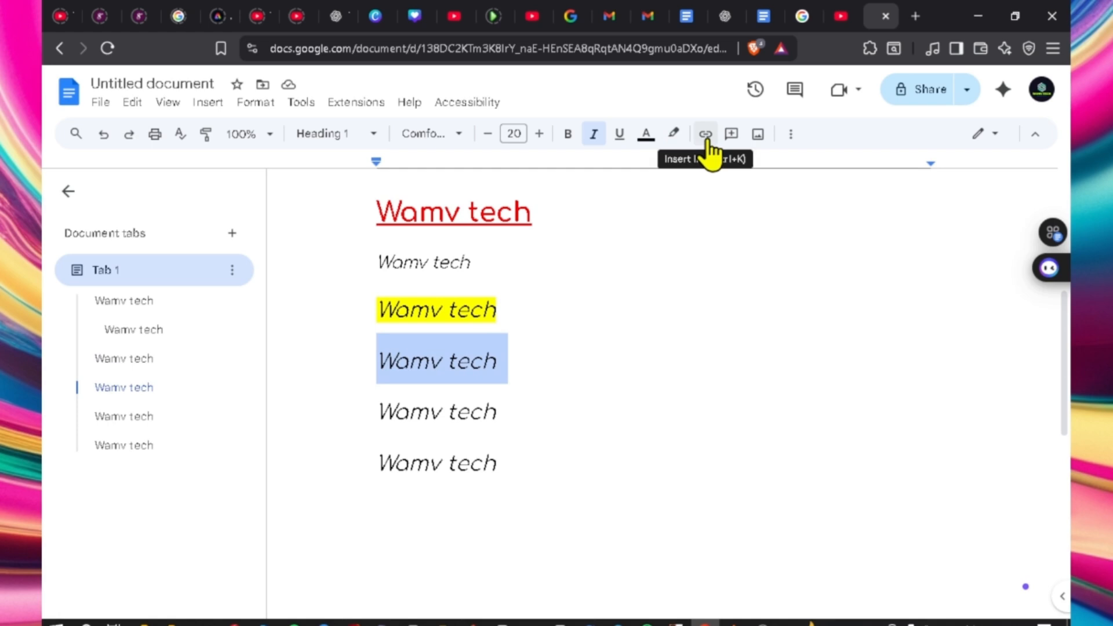
click(530, 358)
drag(386, 365, 552, 378)
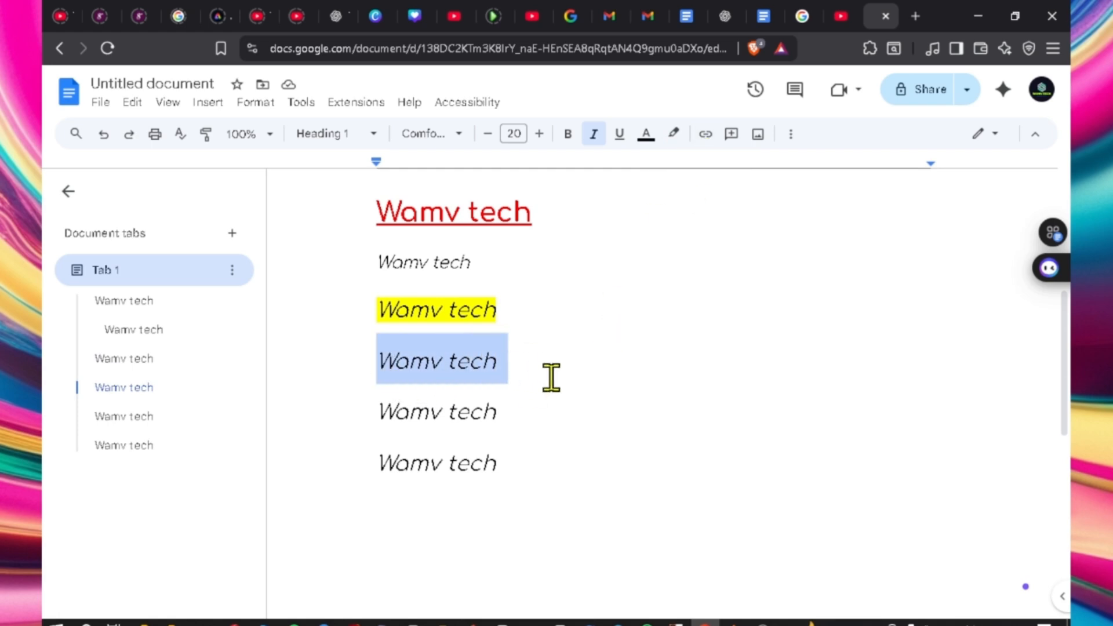
click(707, 136)
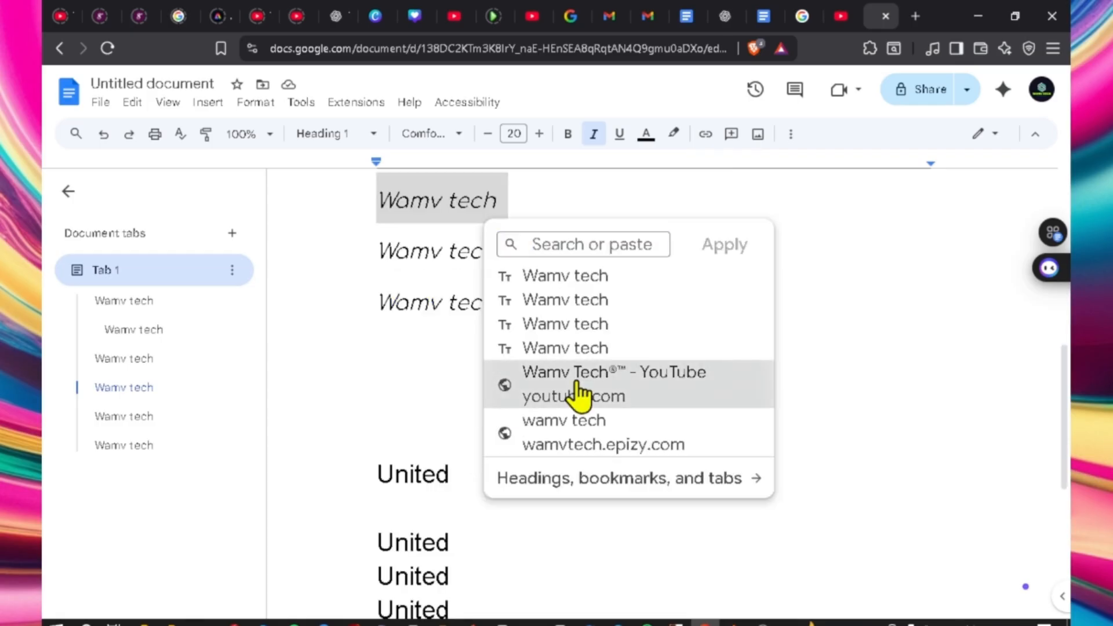
click(577, 389)
scroll(596, 404, up, 4)
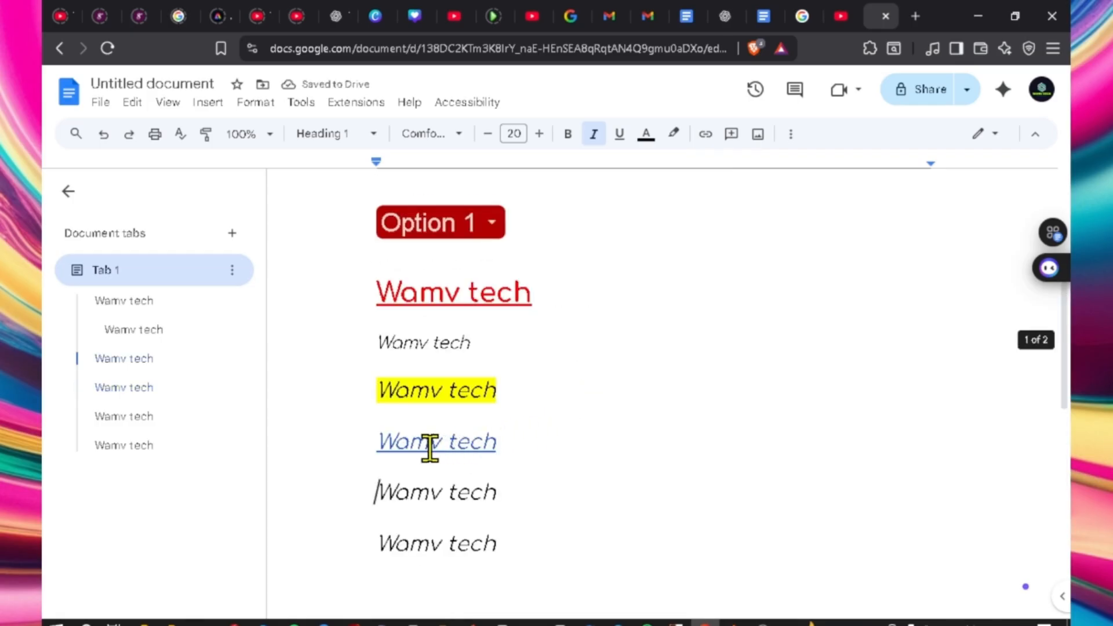
- Preview the YouTube link on the fourth "Wamv tech" line and close the preview
click(369, 439)
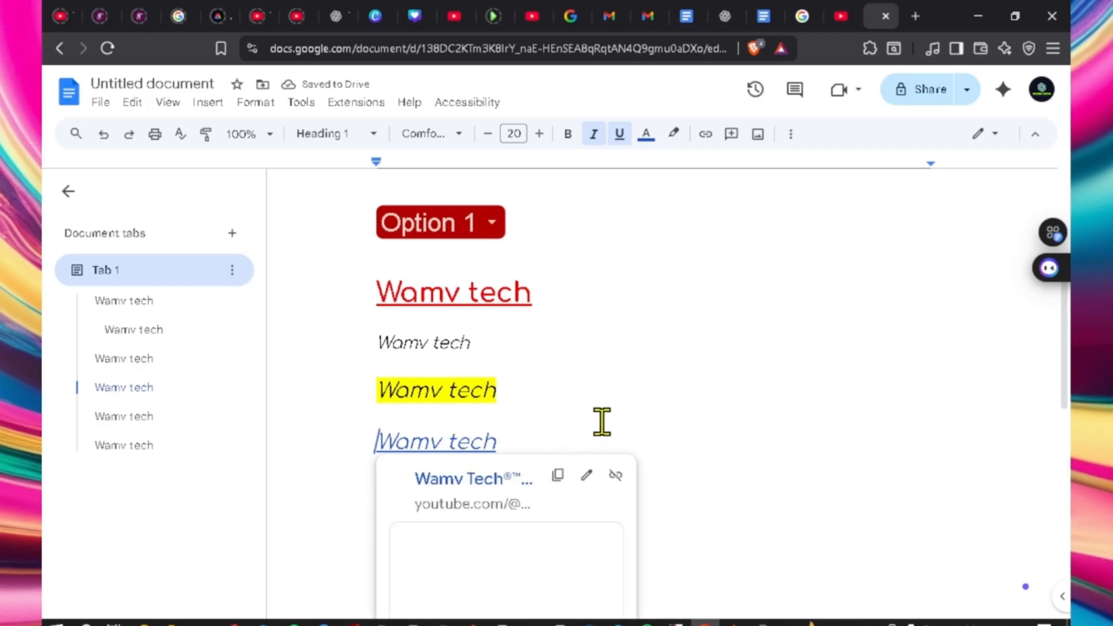
scroll(696, 447, down, 3)
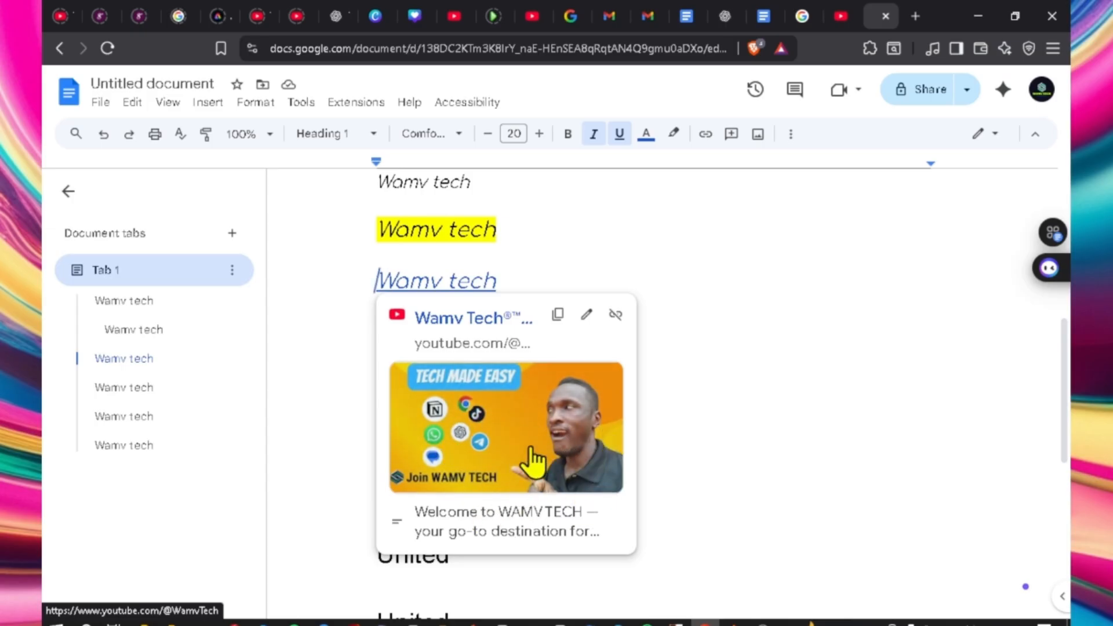
click(741, 415)
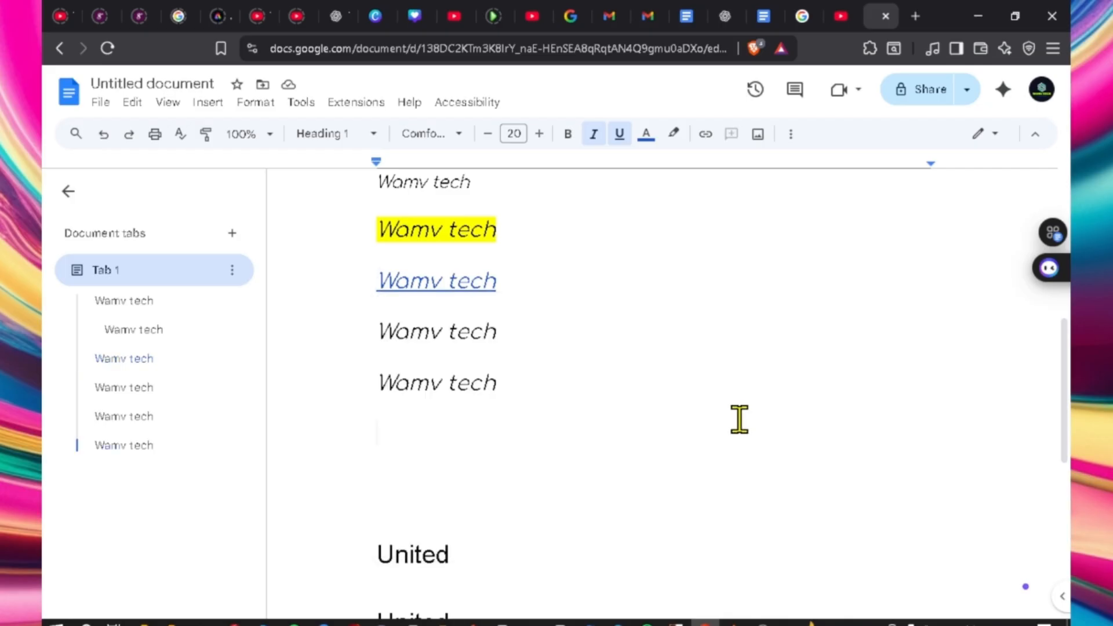
scroll(574, 418, up, 5)
scroll(572, 427, down, 4)
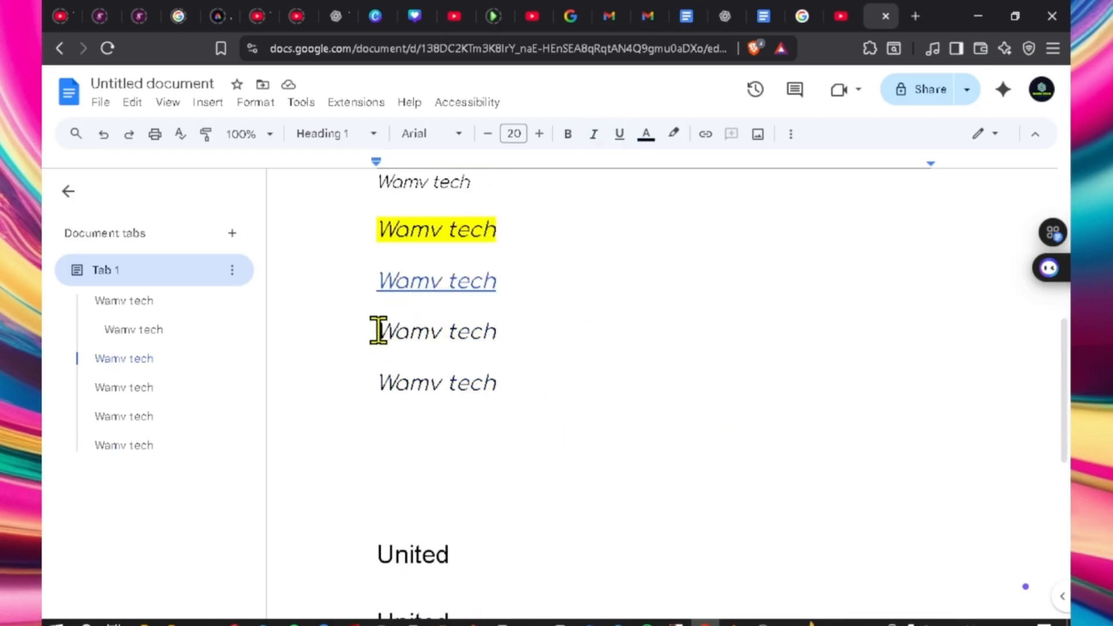
- Review the suggested link targets for the fifth "Wamv tech" line without applying one
drag(378, 331, 520, 335)
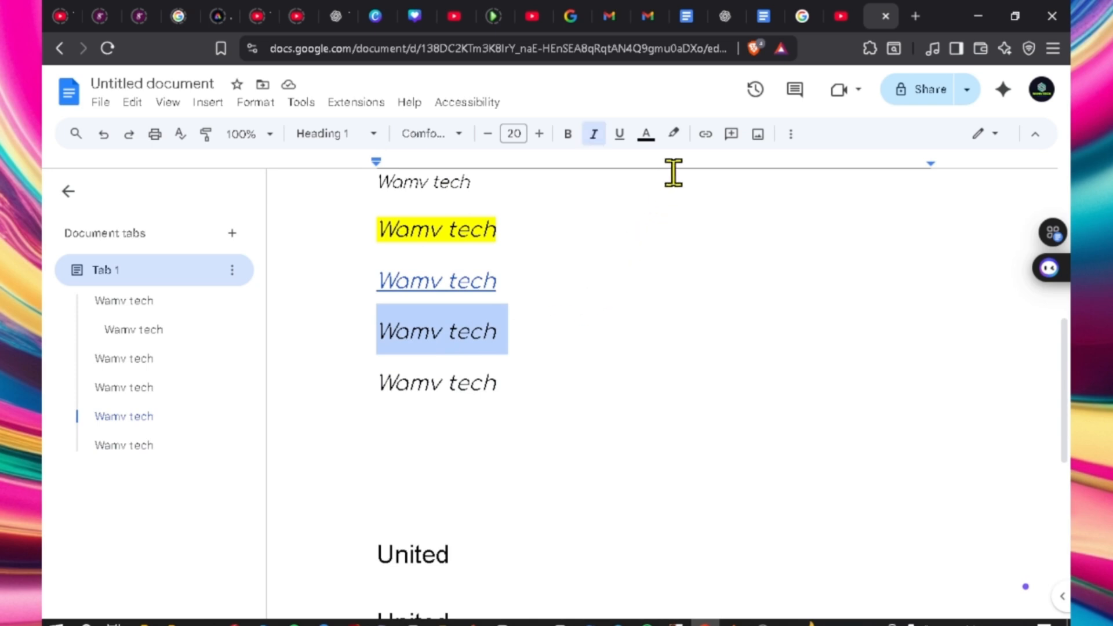
click(705, 137)
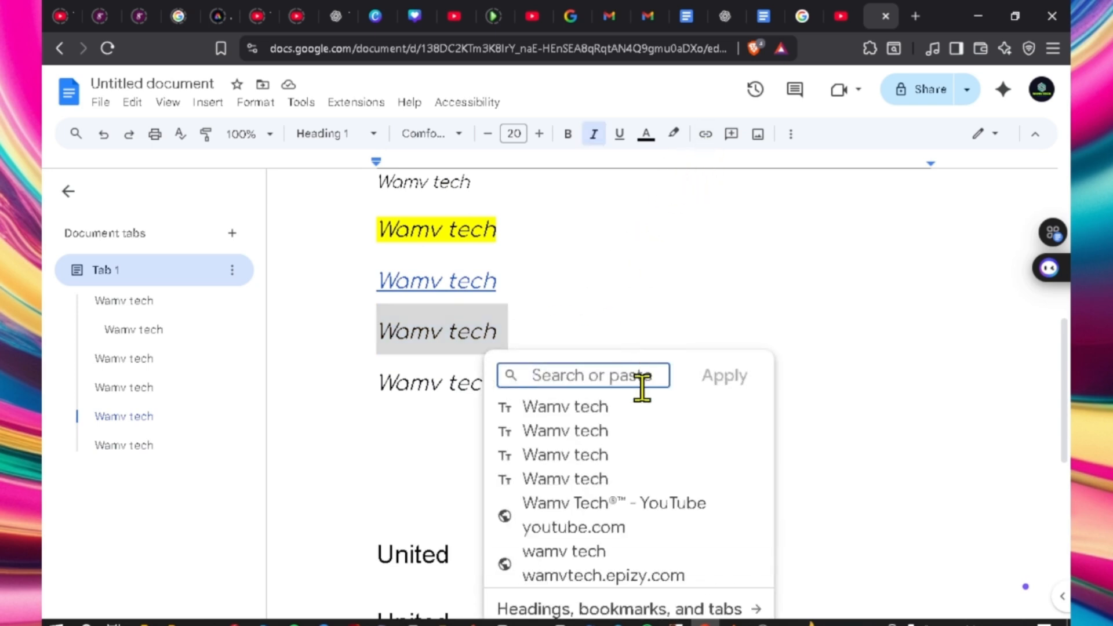
scroll(692, 418, down, 4)
scroll(692, 418, up, 4)
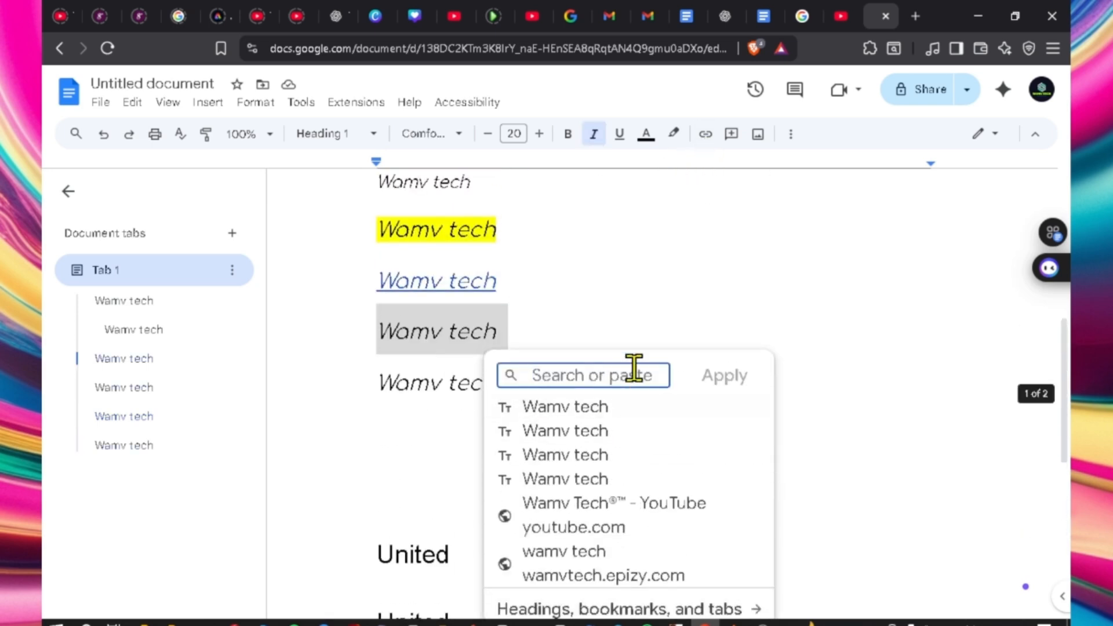
scroll(666, 442, down, 2)
scroll(661, 447, down, 1)
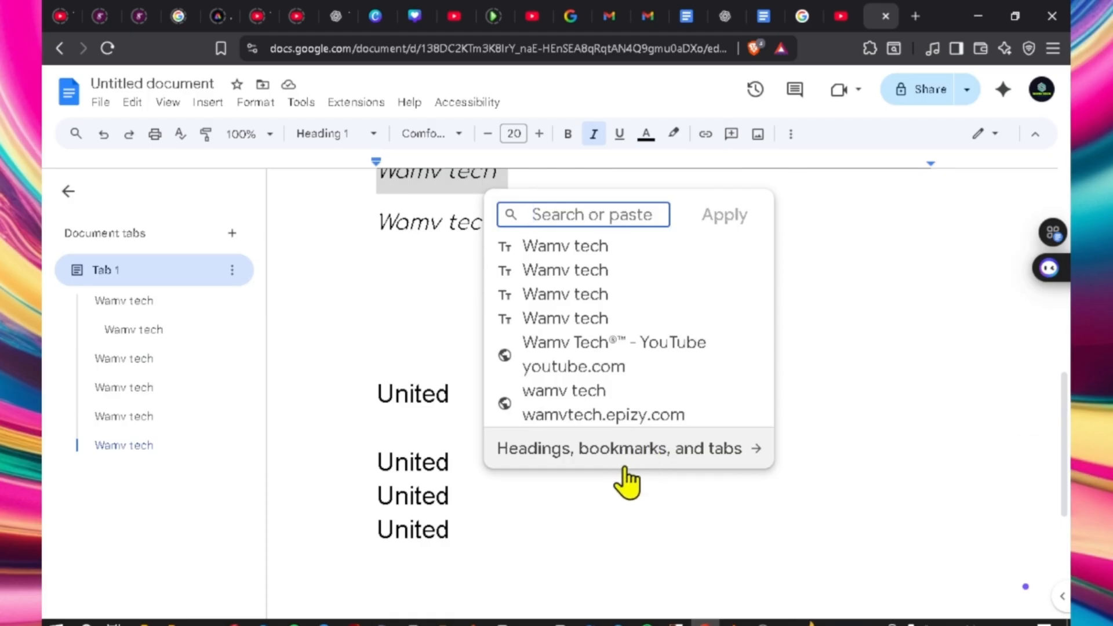
scroll(403, 342, up, 4)
scroll(407, 343, up, 1)
- Reopen the linked fourth line's preview card and examine its YouTube page details
click(433, 410)
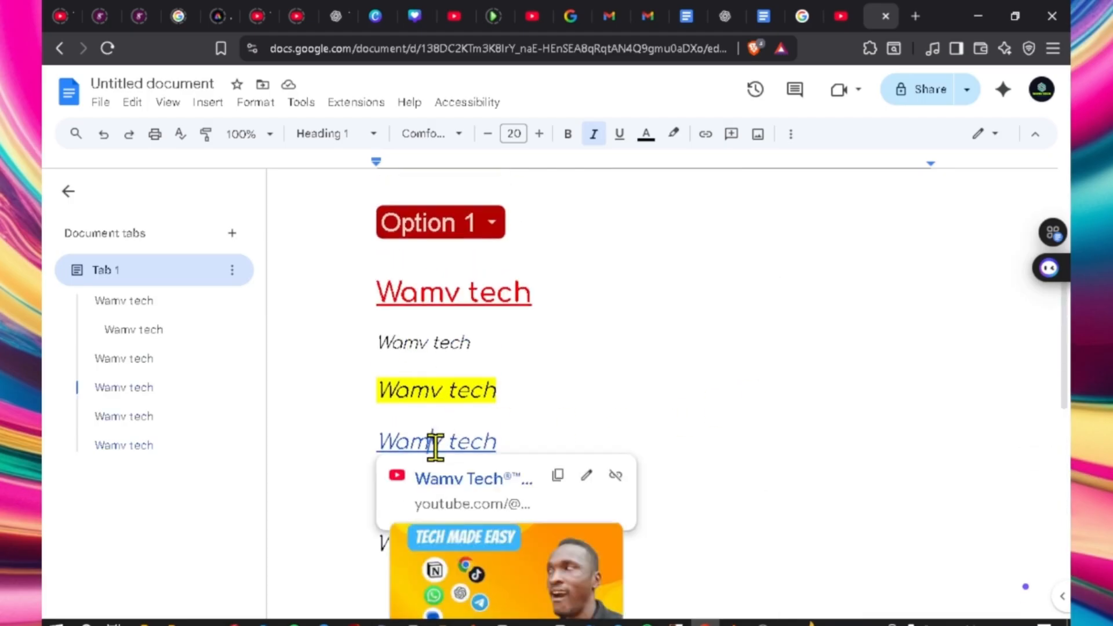
scroll(571, 464, down, 5)
scroll(540, 416, up, 3)
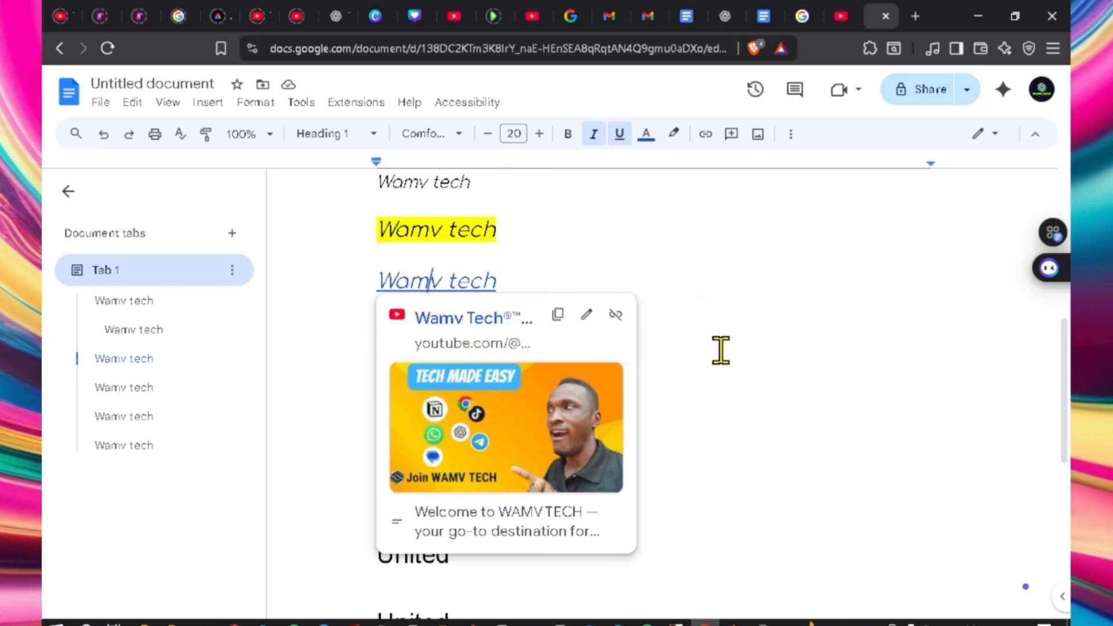
scroll(720, 350, up, 3)
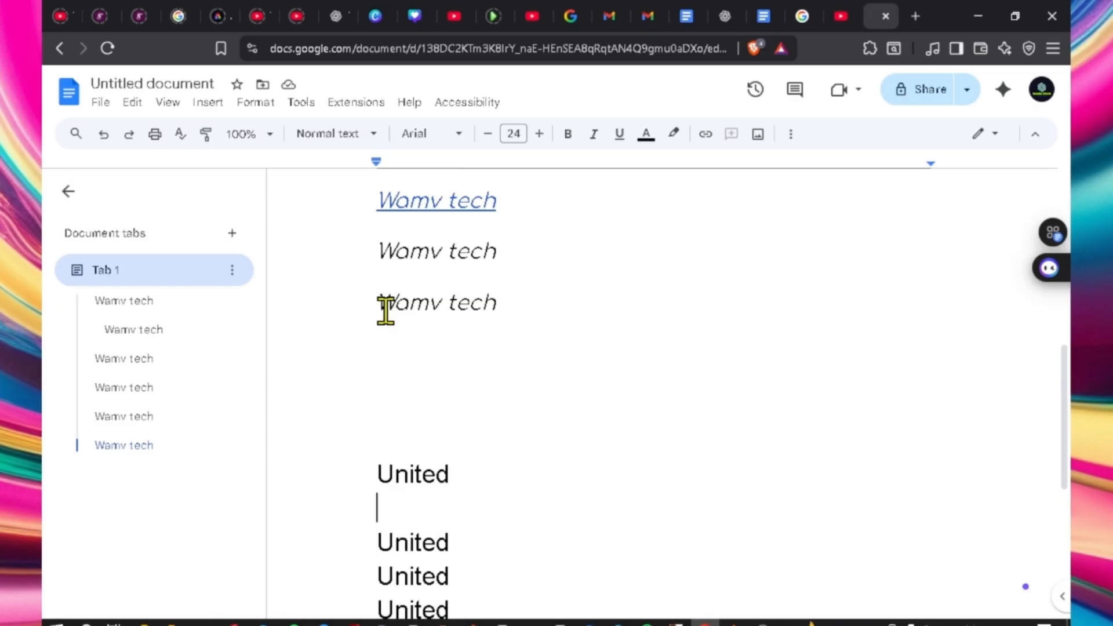
- Add the comment "best" to the last "Wamv tech" line
drag(386, 310, 538, 305)
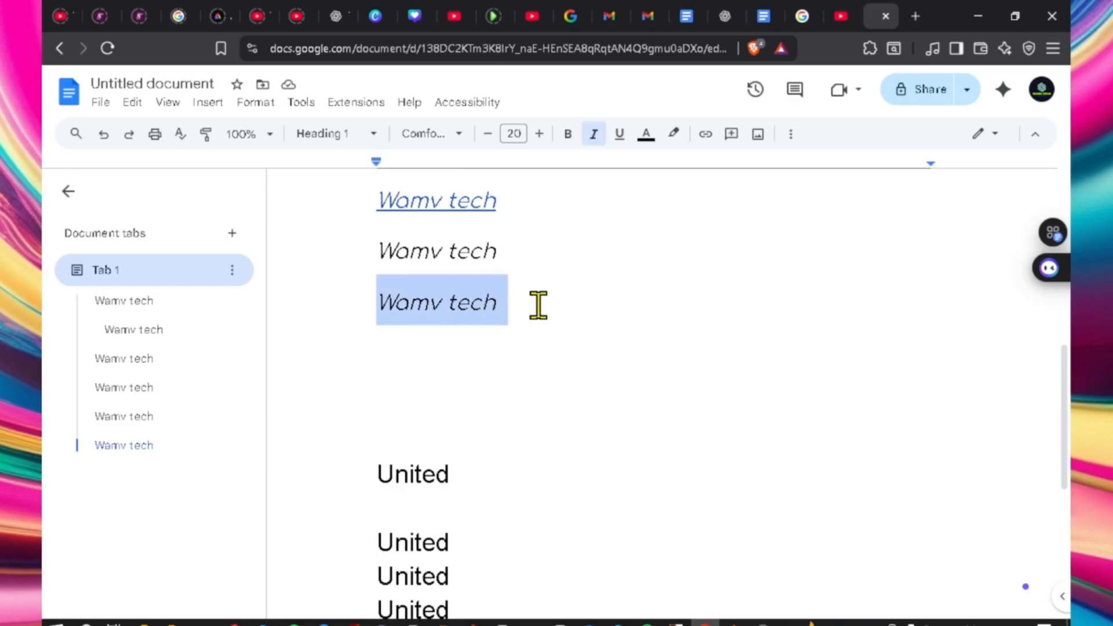
click(731, 136)
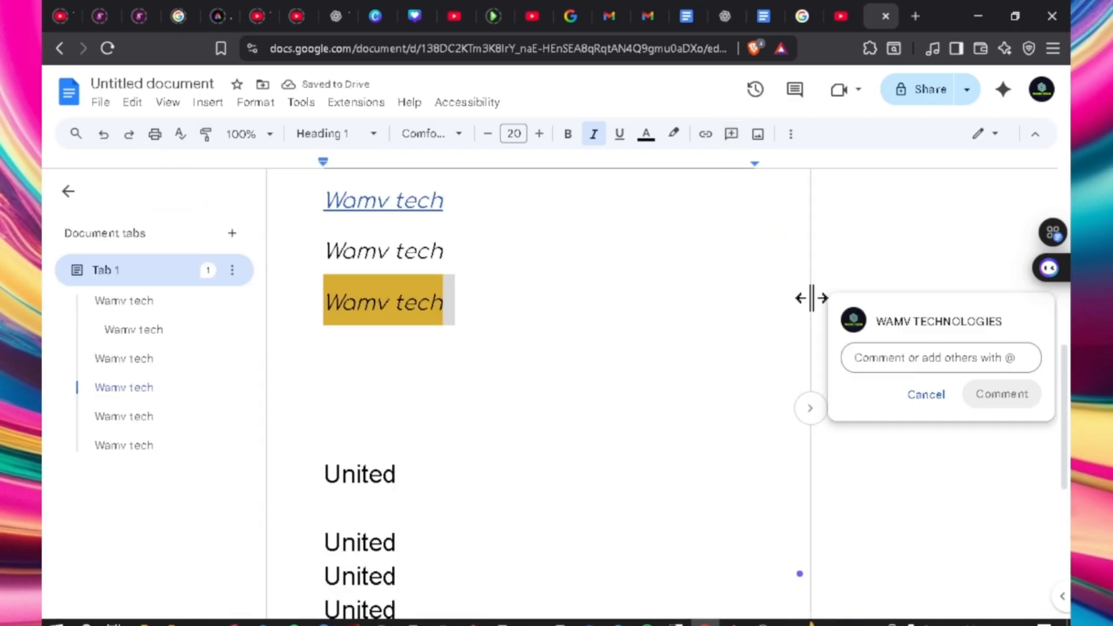
text(best)
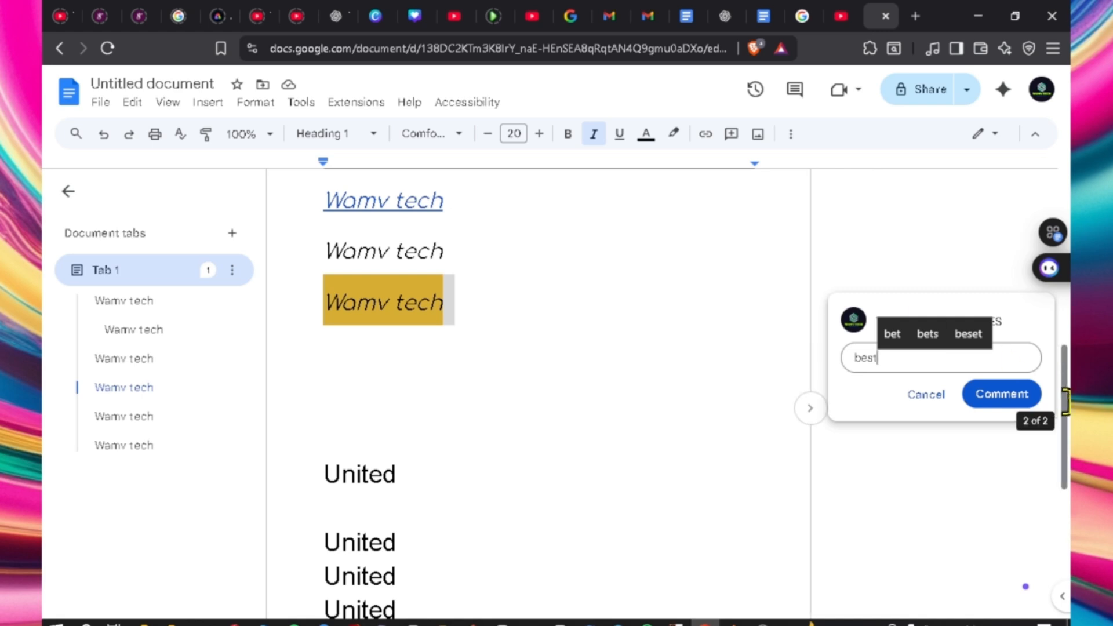
click(992, 394)
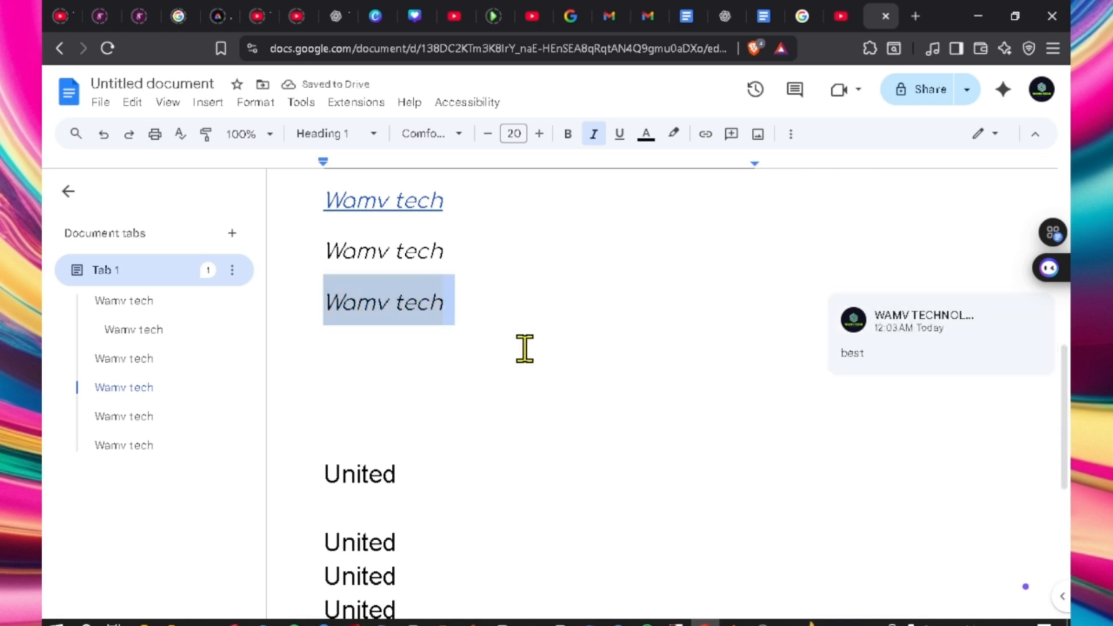
click(525, 348)
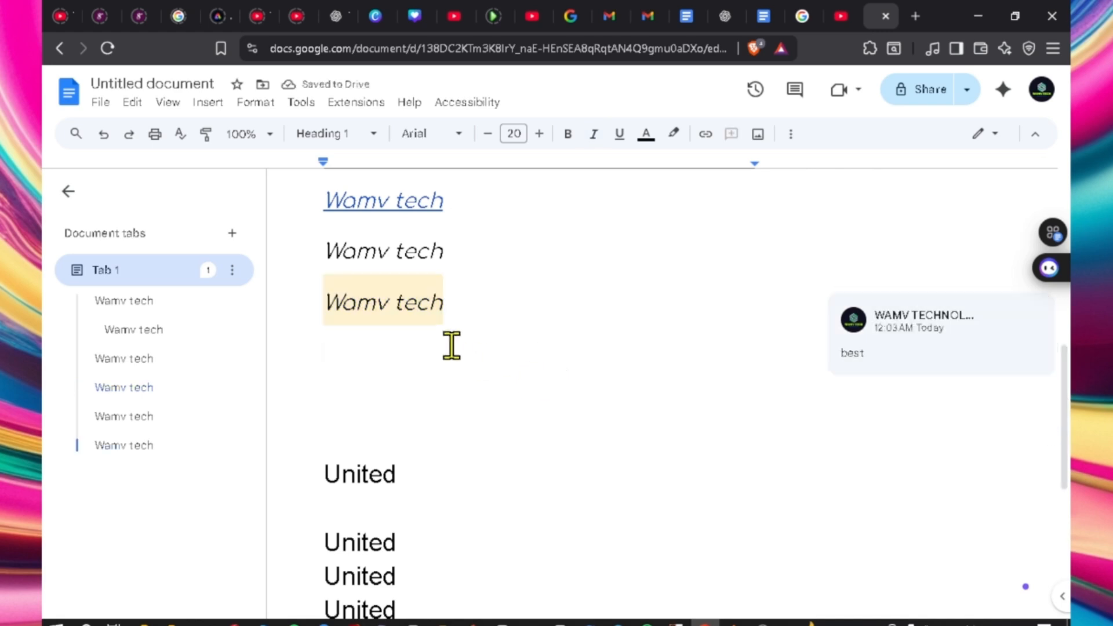
- View the comment attached to the last "Wamv tech" line
double_click(410, 302)
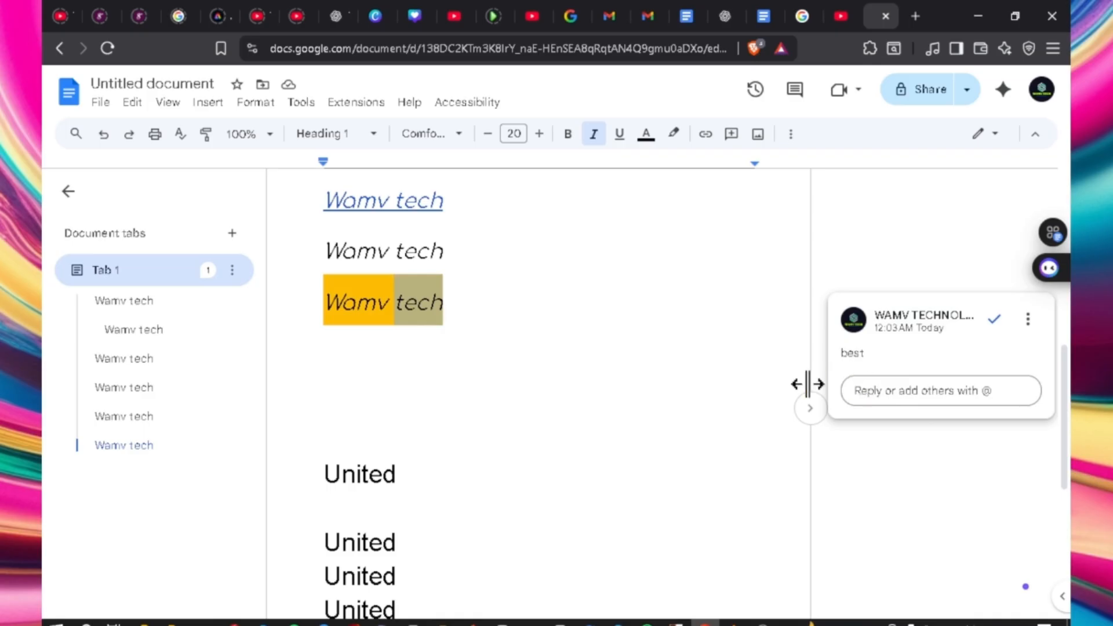
scroll(527, 489, up, 4)
scroll(527, 490, down, 3)
- Insert two new paragraphs after the commented "Wamv tech" line
click(502, 390)
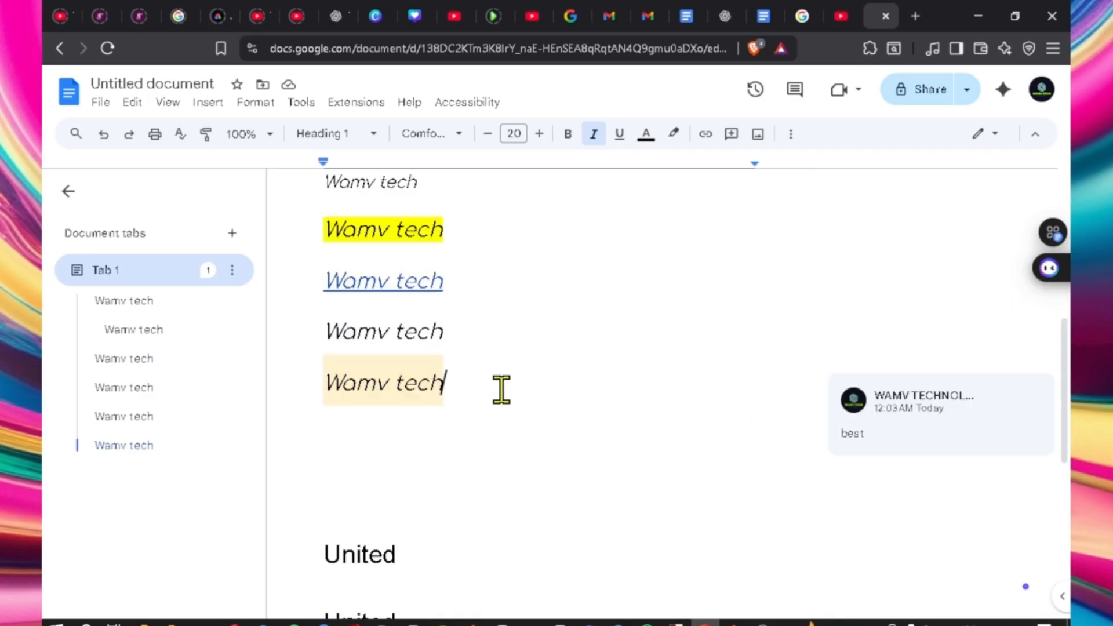
key(Return)
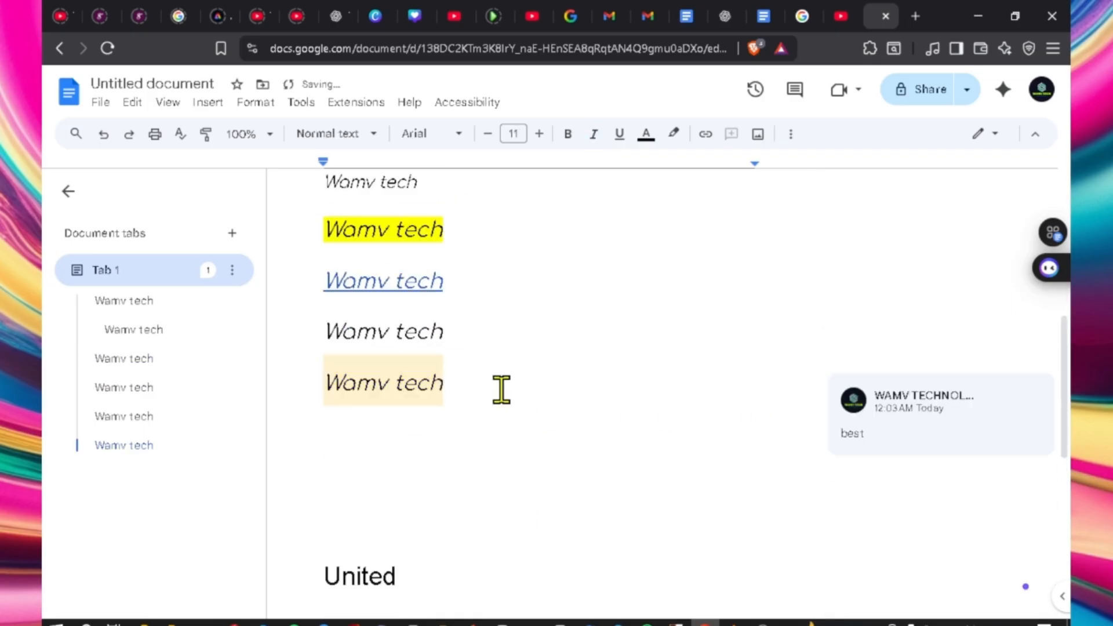
key(Return)
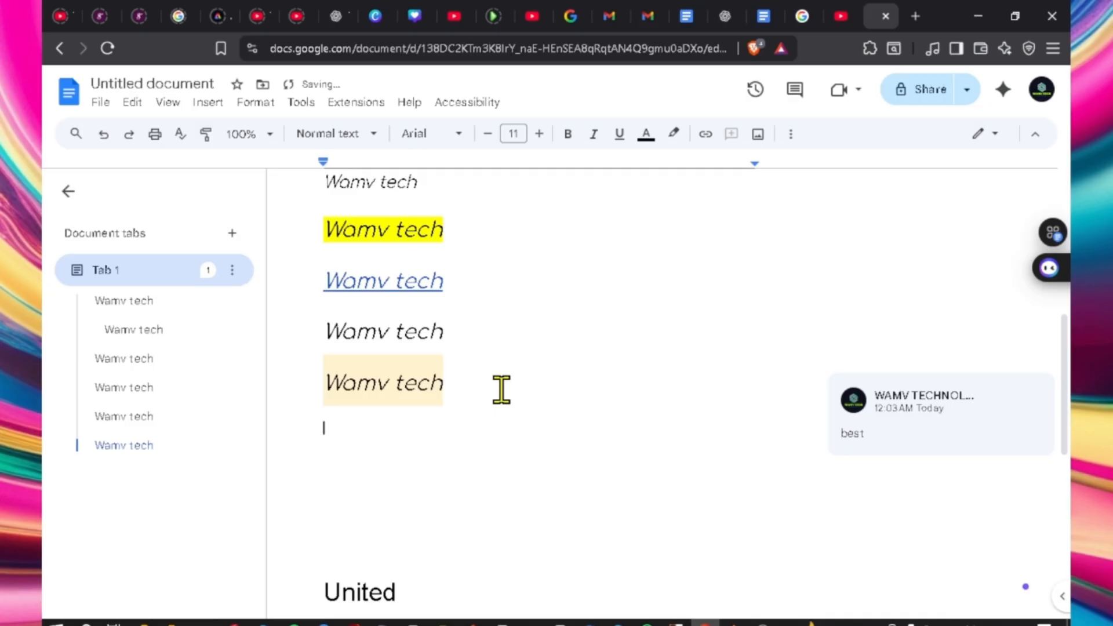
- Browse the computer's bluetooth folder for an image to upload and close the file chooser without inserting one
click(758, 135)
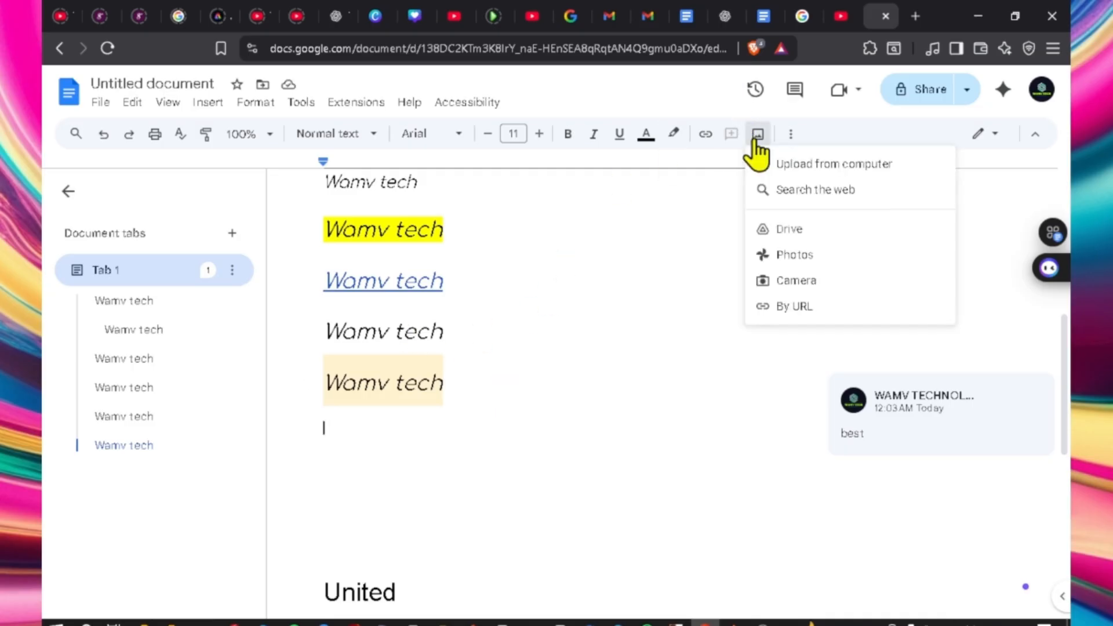
click(777, 164)
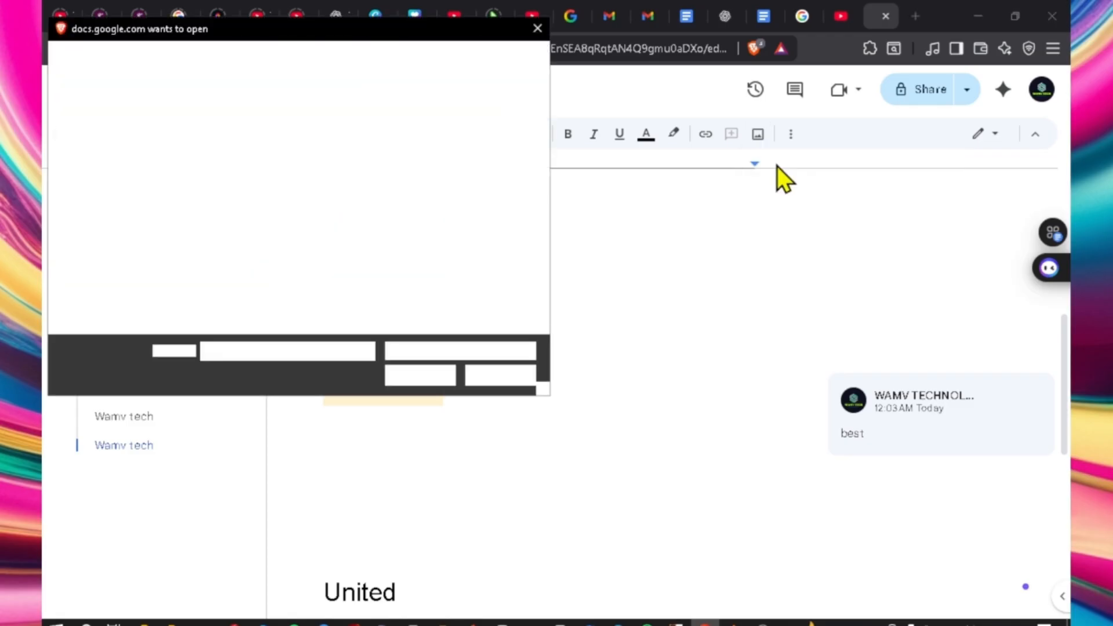
scroll(361, 203, down, 3)
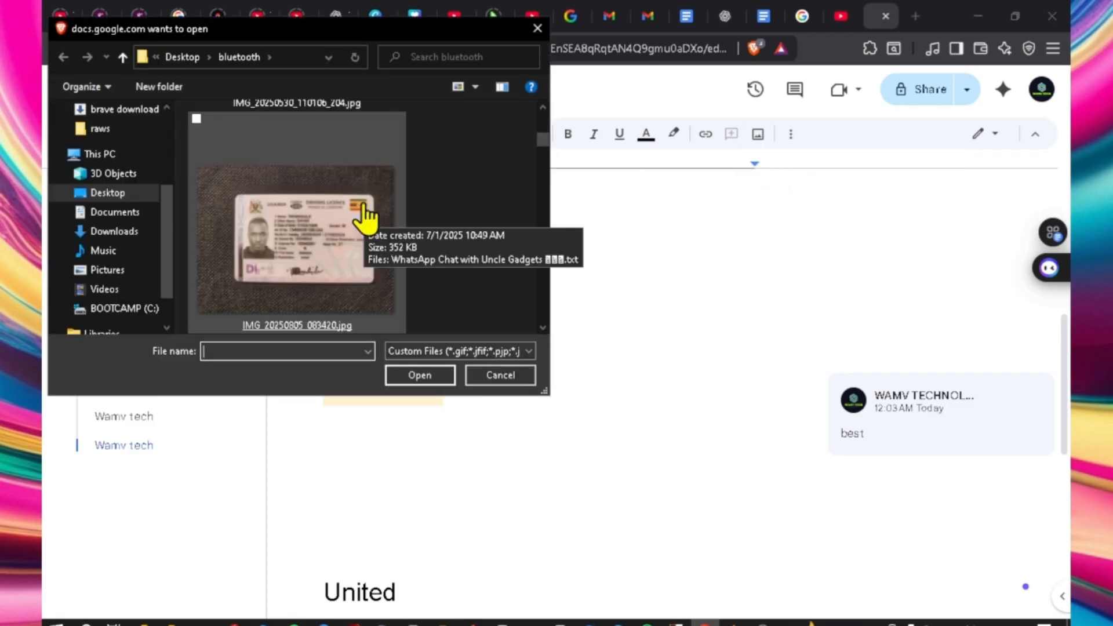
scroll(360, 203, up, 3)
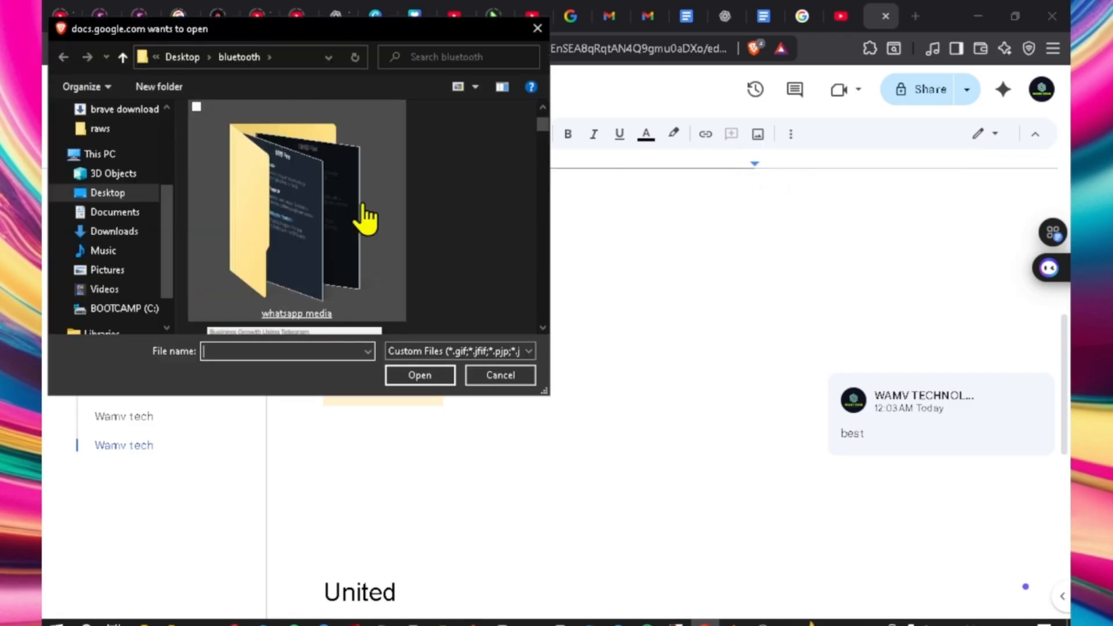
click(538, 29)
- Search the web for "waterfall" images and review the other image sources without inserting a picture
click(759, 135)
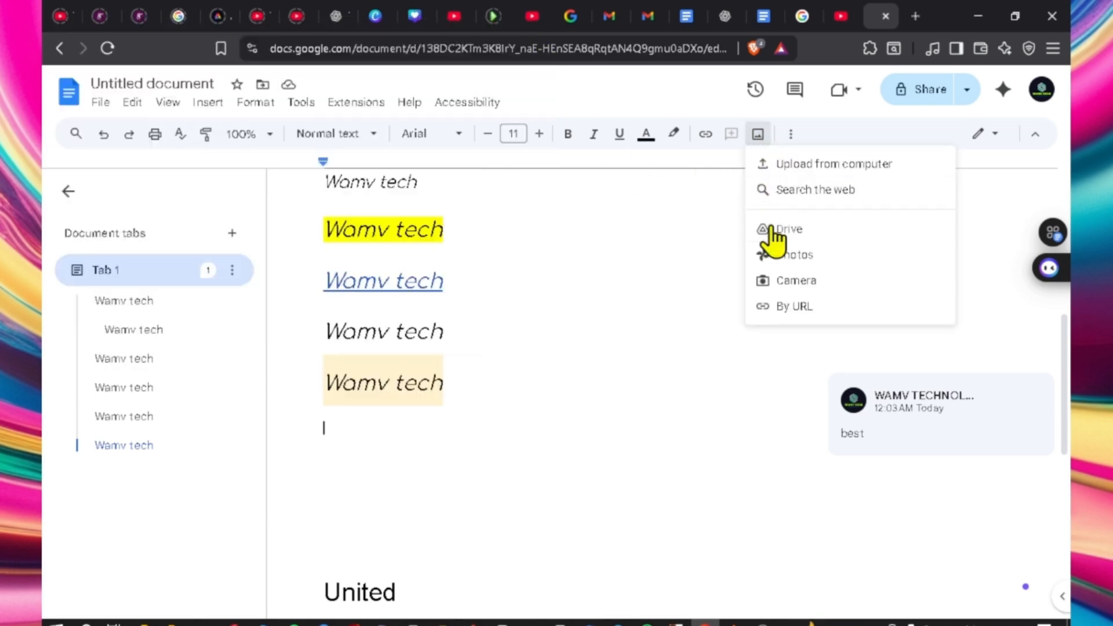
click(785, 193)
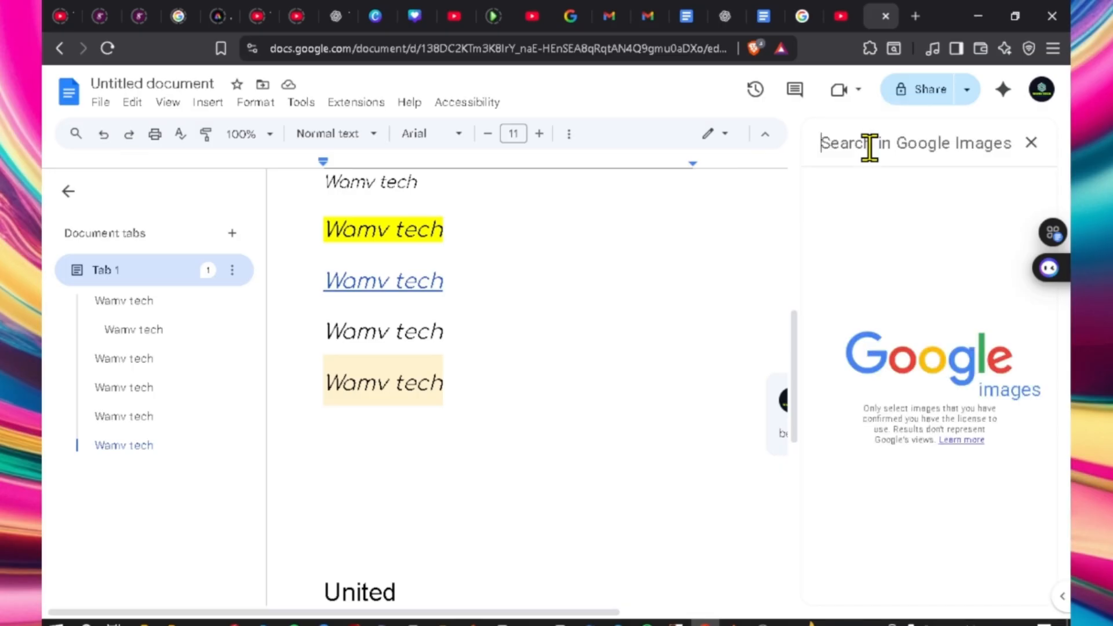
text(waterfall)
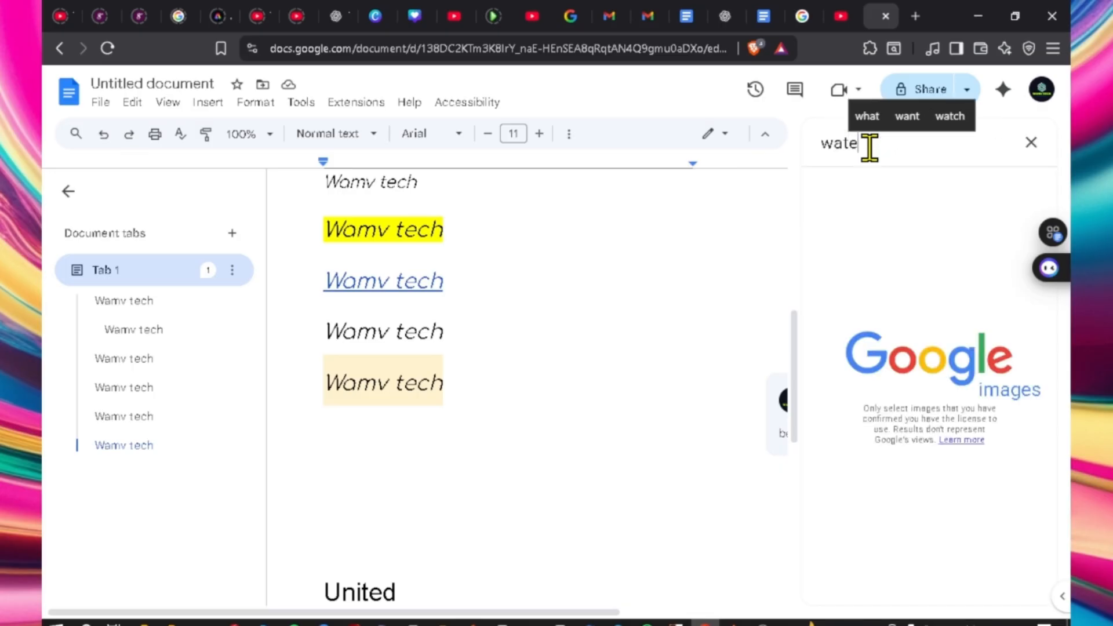
key(Return)
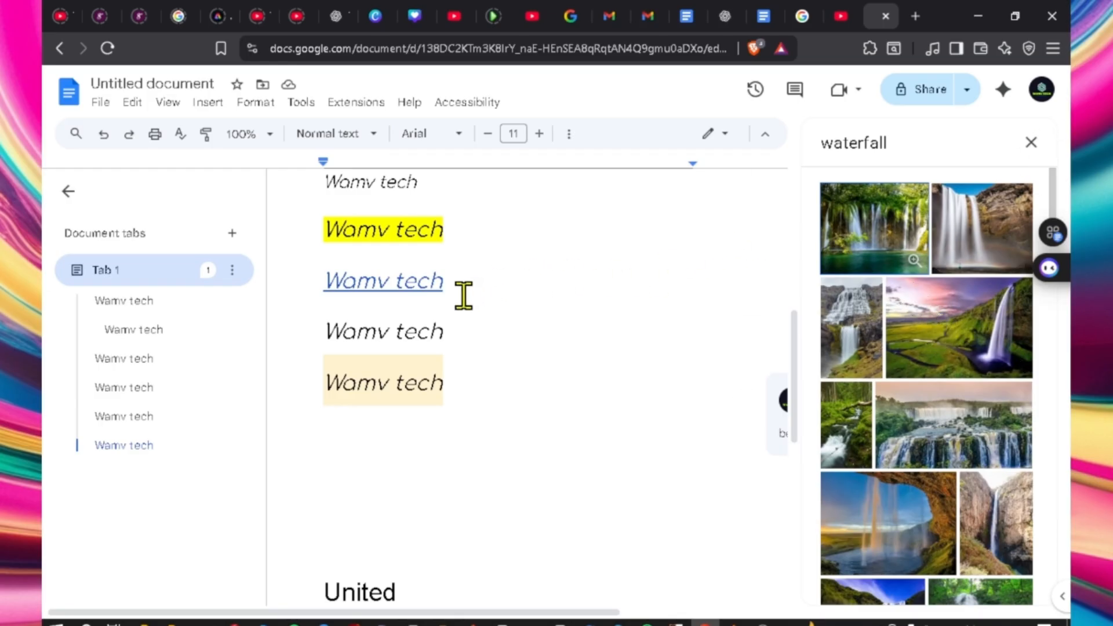
click(1031, 142)
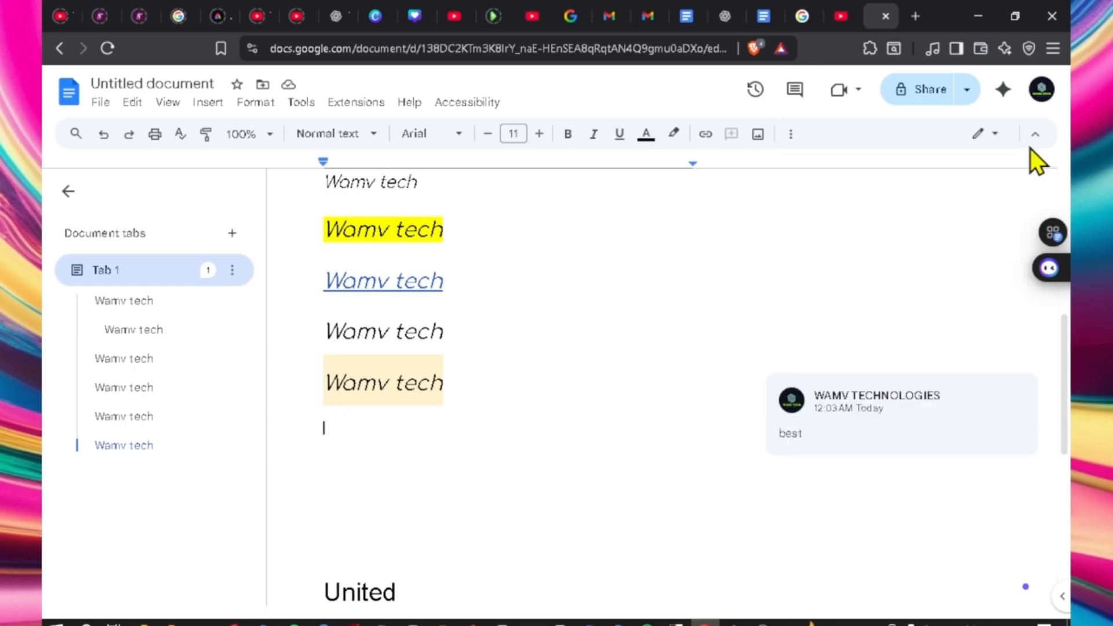
click(758, 135)
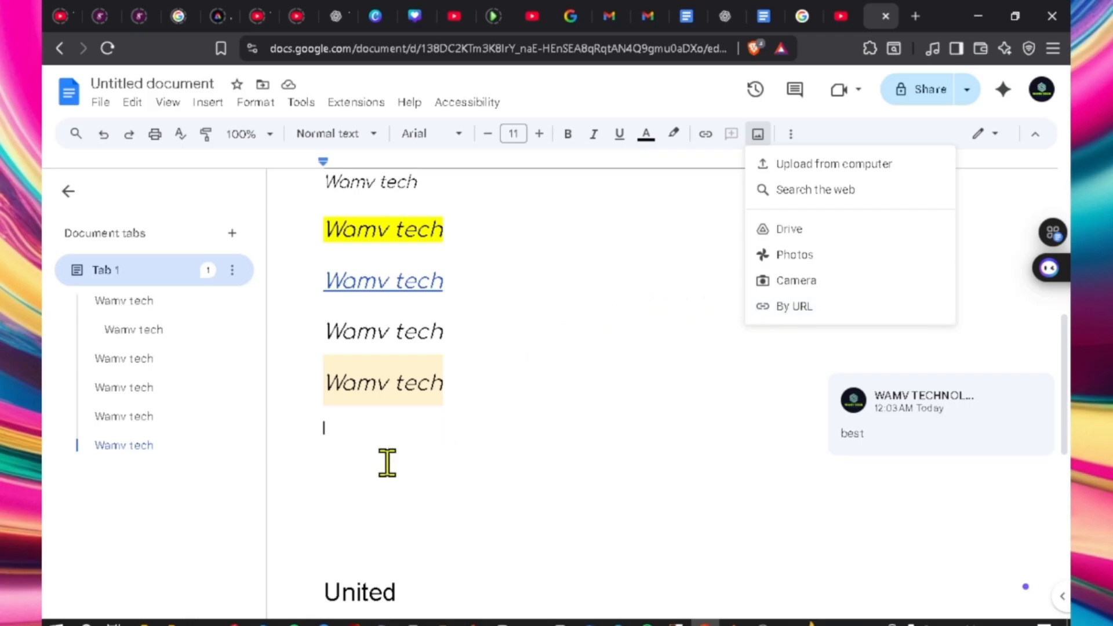
click(673, 414)
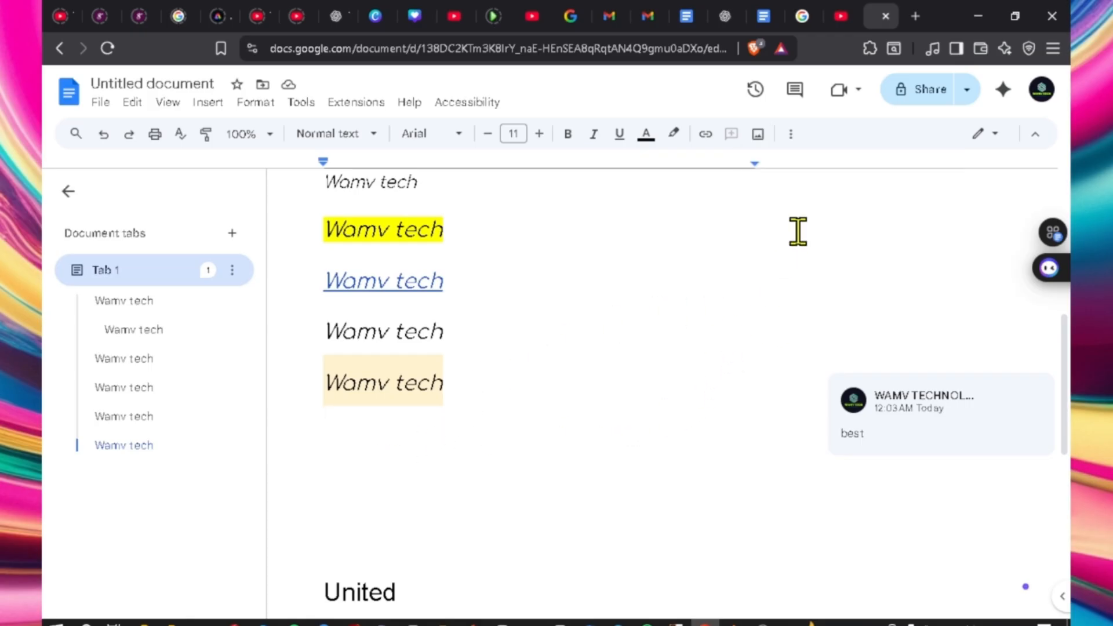
- Center-align the five italic "Wamv tech" lines below the red underlined heading
click(792, 135)
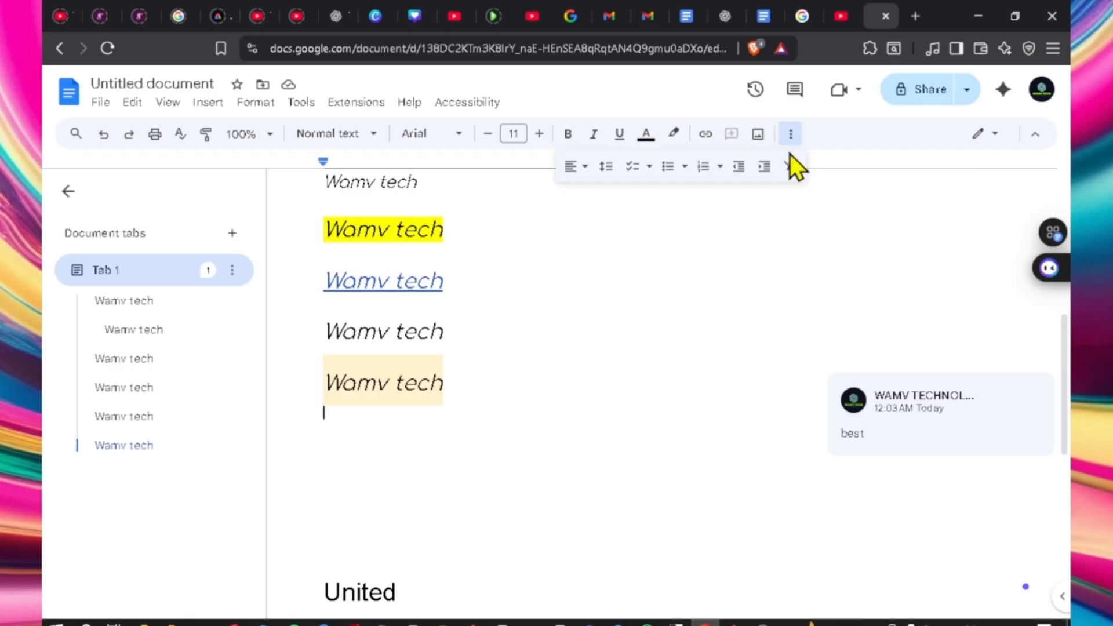
scroll(417, 343, up, 3)
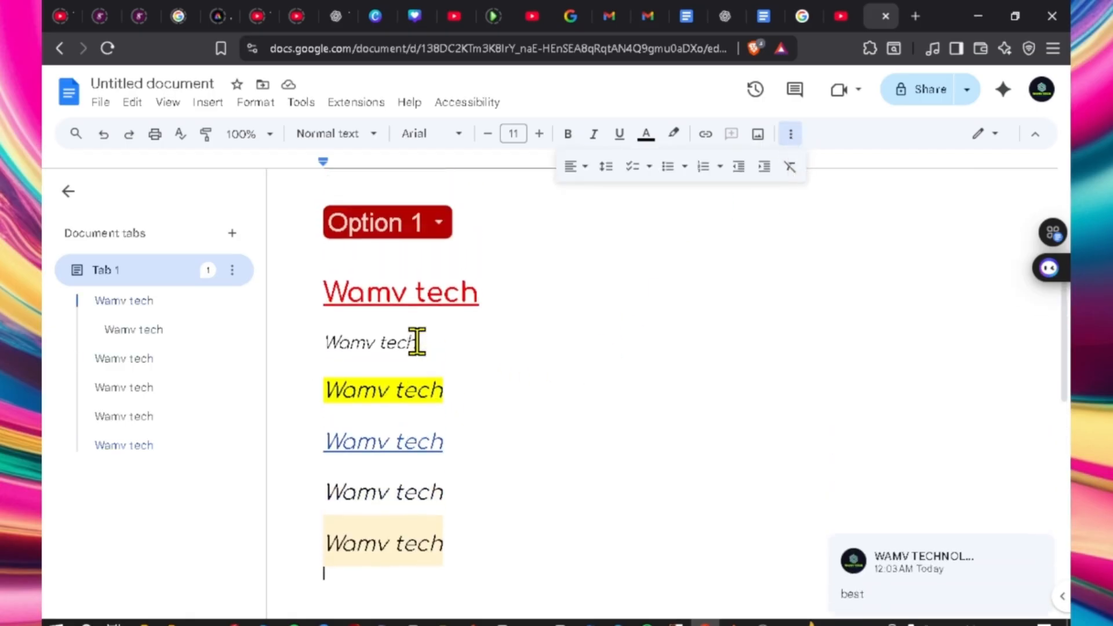
scroll(417, 342, down, 3)
scroll(417, 344, up, 2)
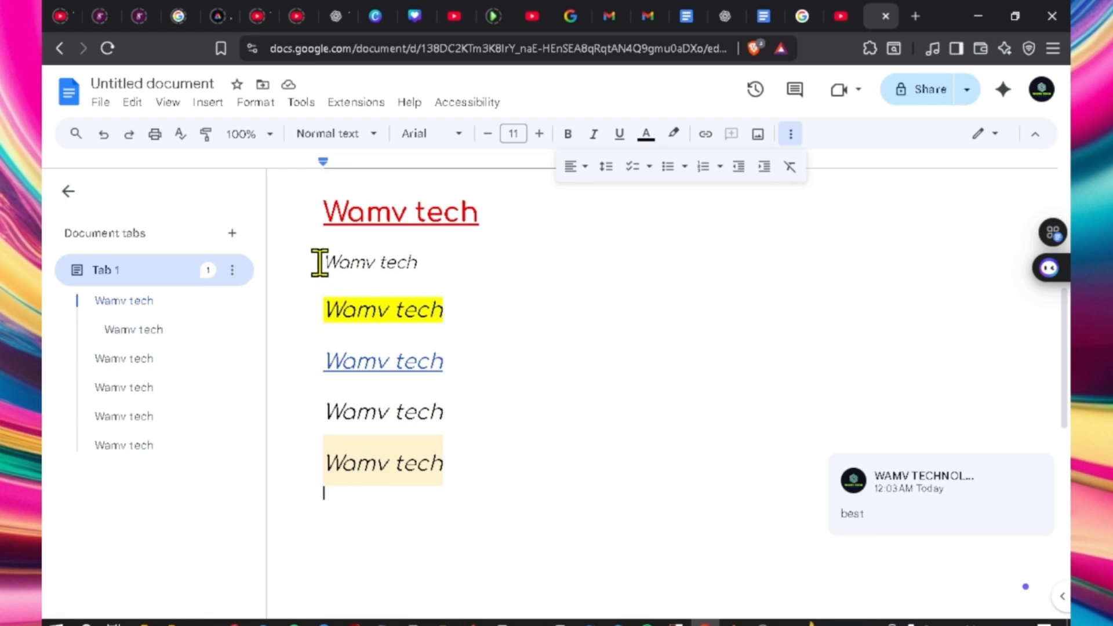
drag(351, 266, 504, 469)
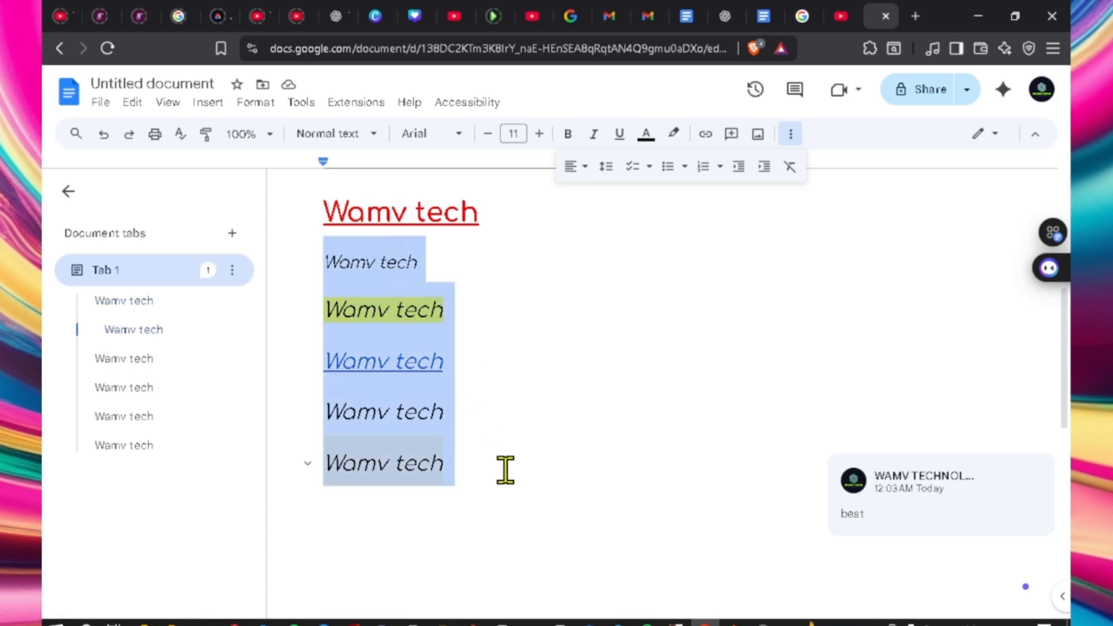
click(577, 168)
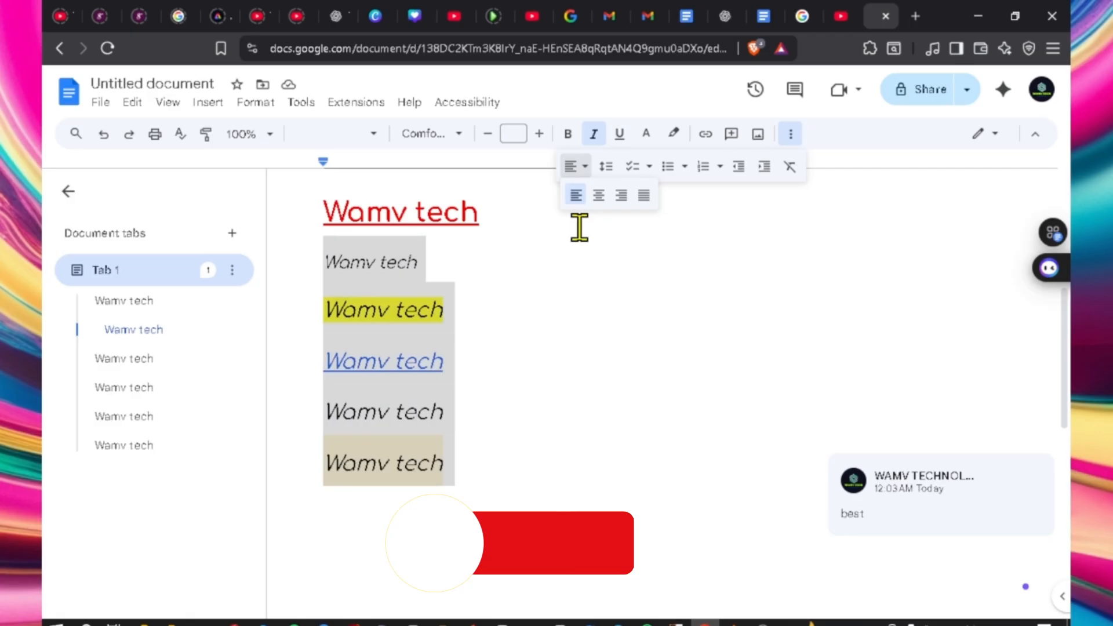
click(599, 196)
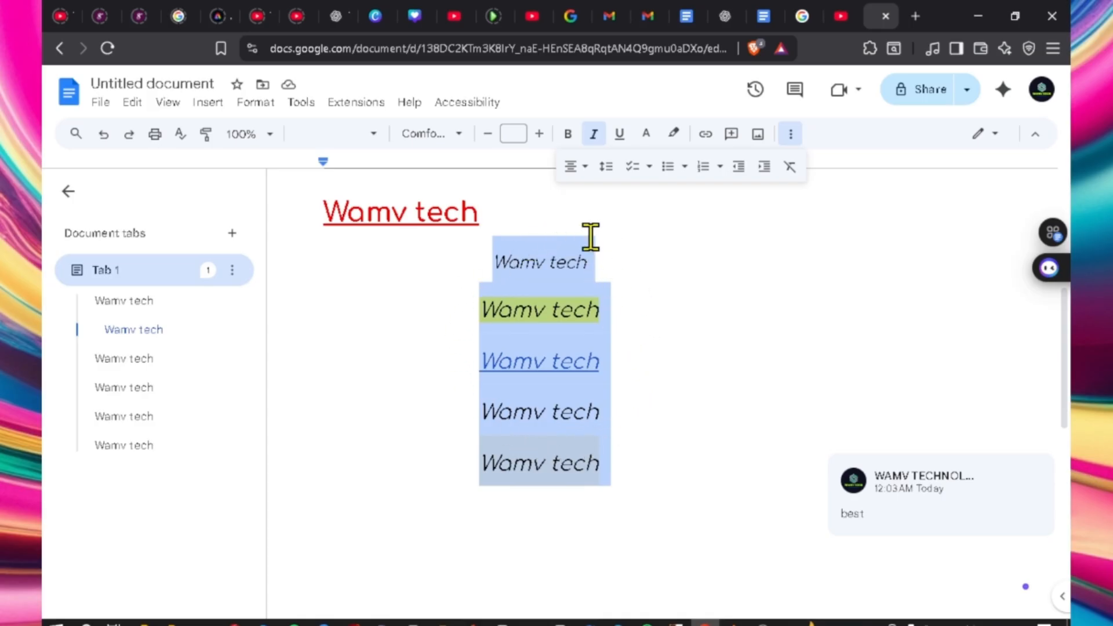
- Right-align the five selected "Wamv tech" lines, and switch them to justified alignment
click(577, 167)
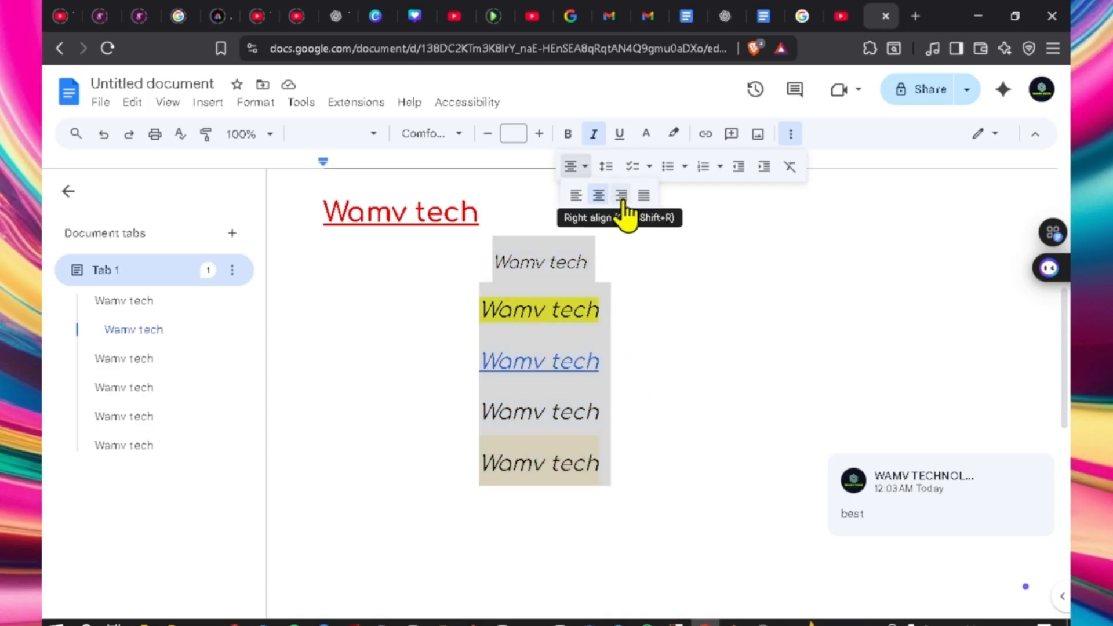
click(623, 197)
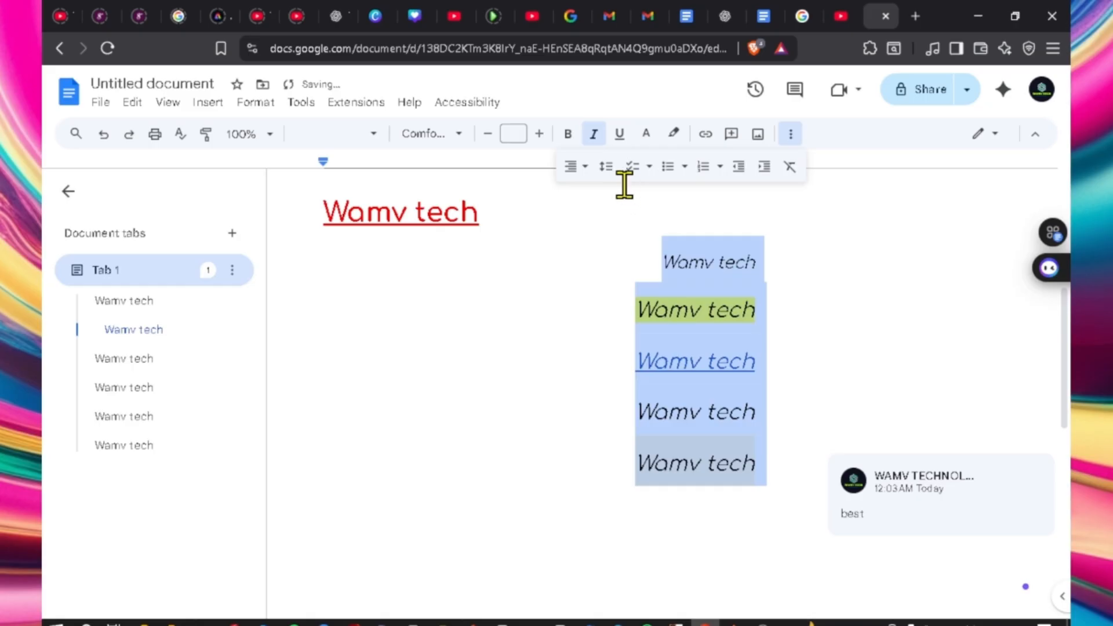
click(577, 167)
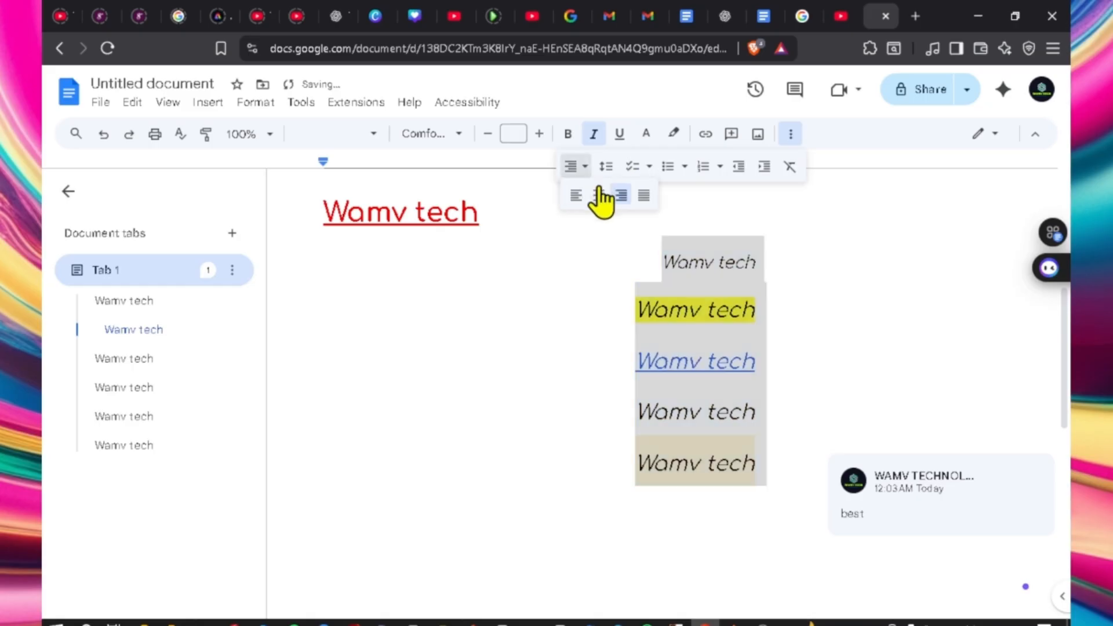
click(644, 196)
click(576, 168)
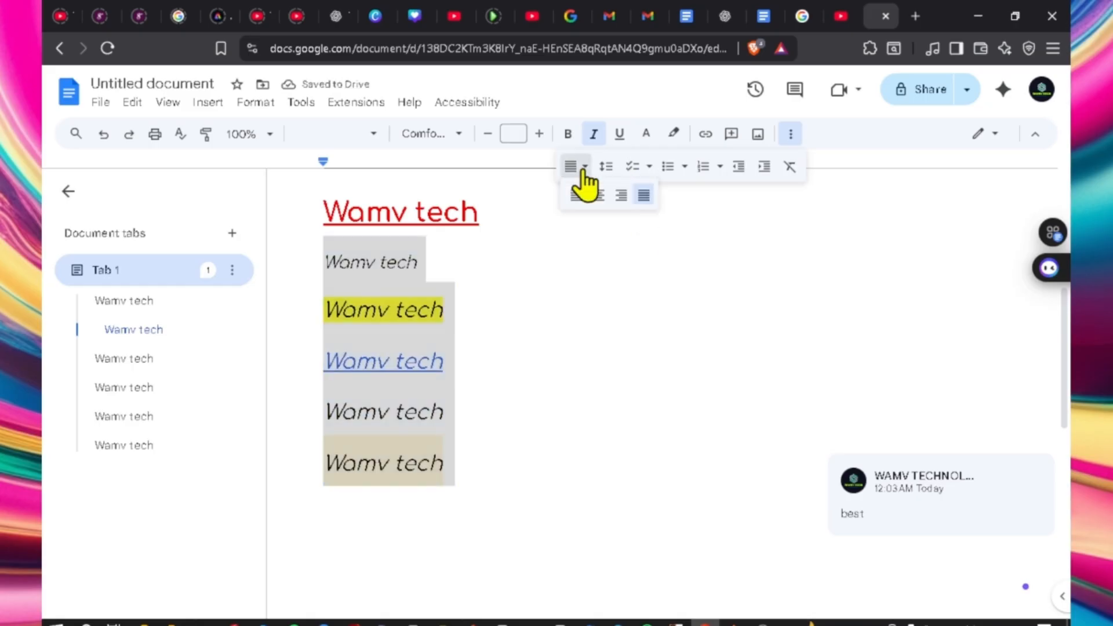
click(643, 195)
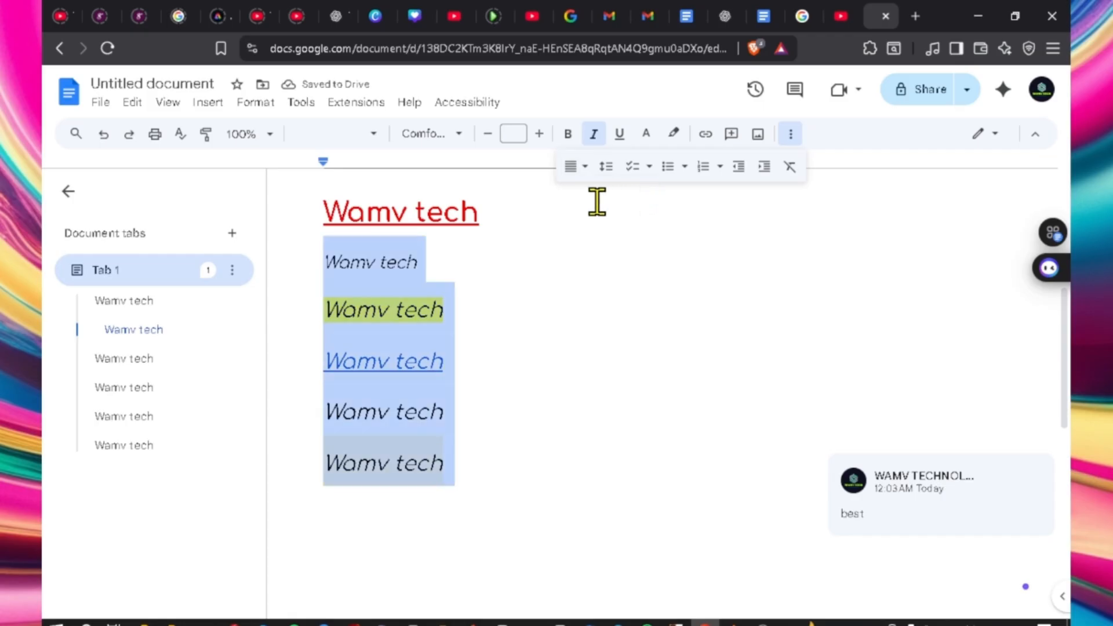
- Set the line spacing of the five selected lines to 1.5 and change it to Double
click(606, 169)
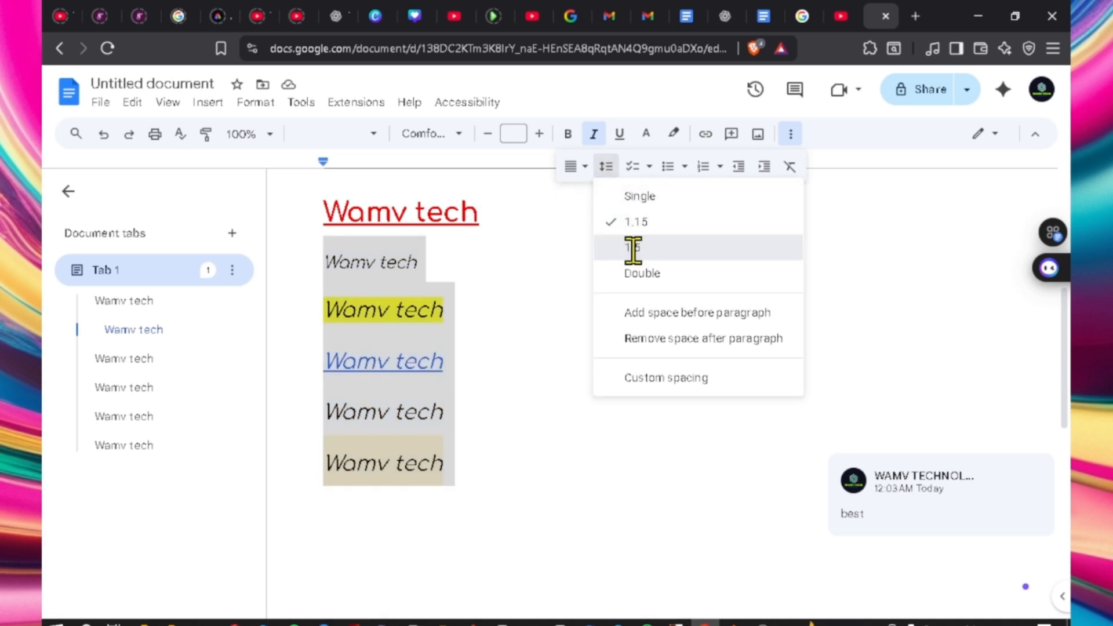
click(632, 248)
click(605, 174)
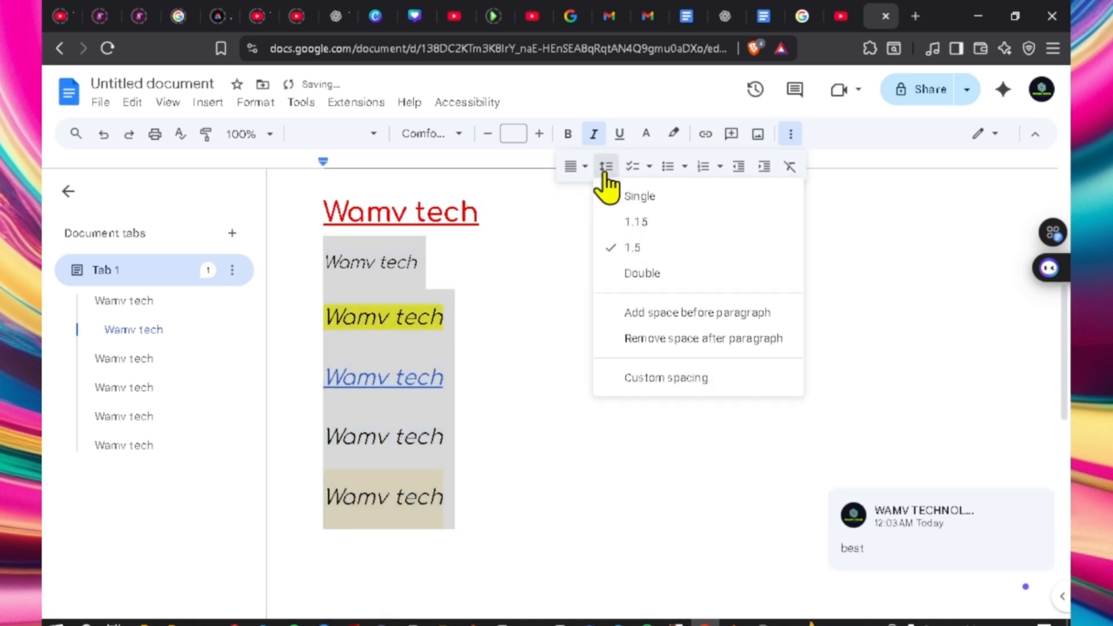
click(649, 282)
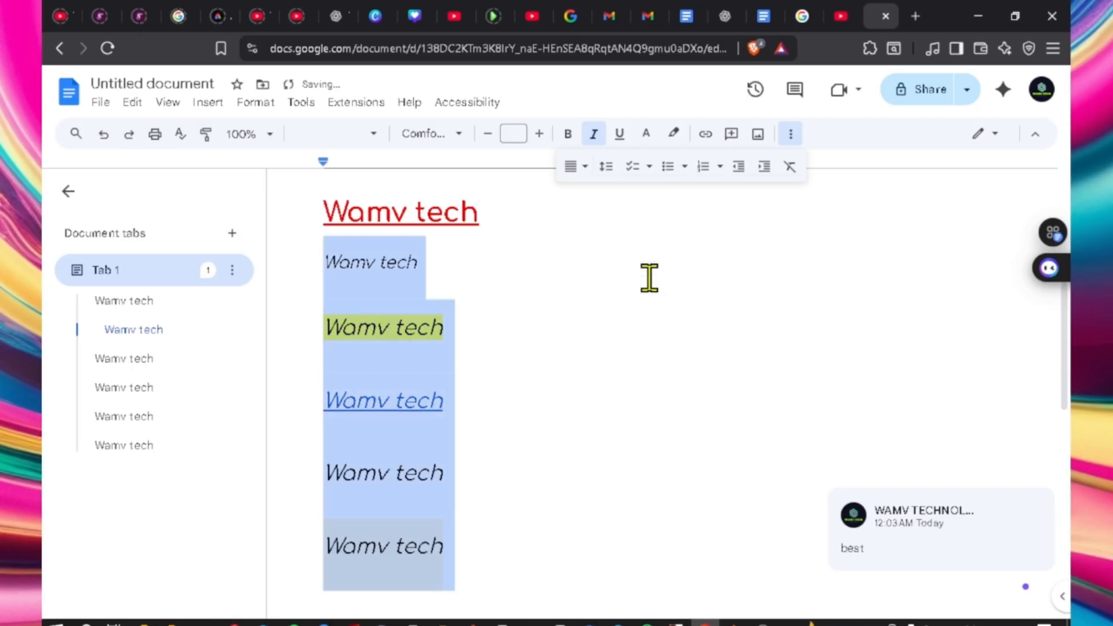
- Turn the five selected "Wamv tech" lines into a strikethrough checklist and tick the first, second and fourth items
click(606, 168)
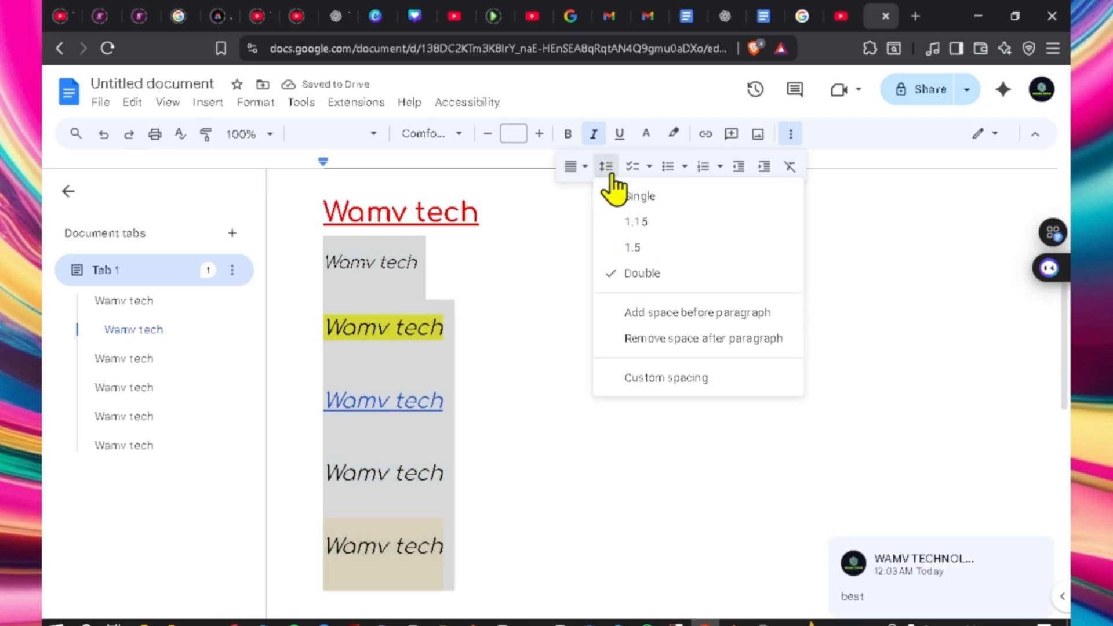
click(666, 378)
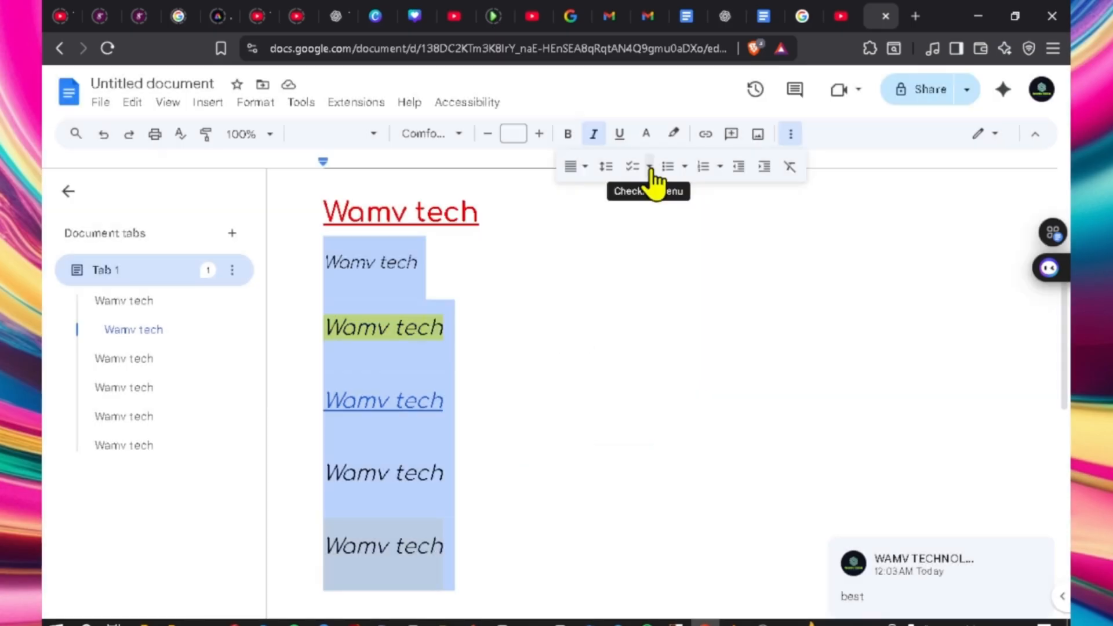
click(650, 168)
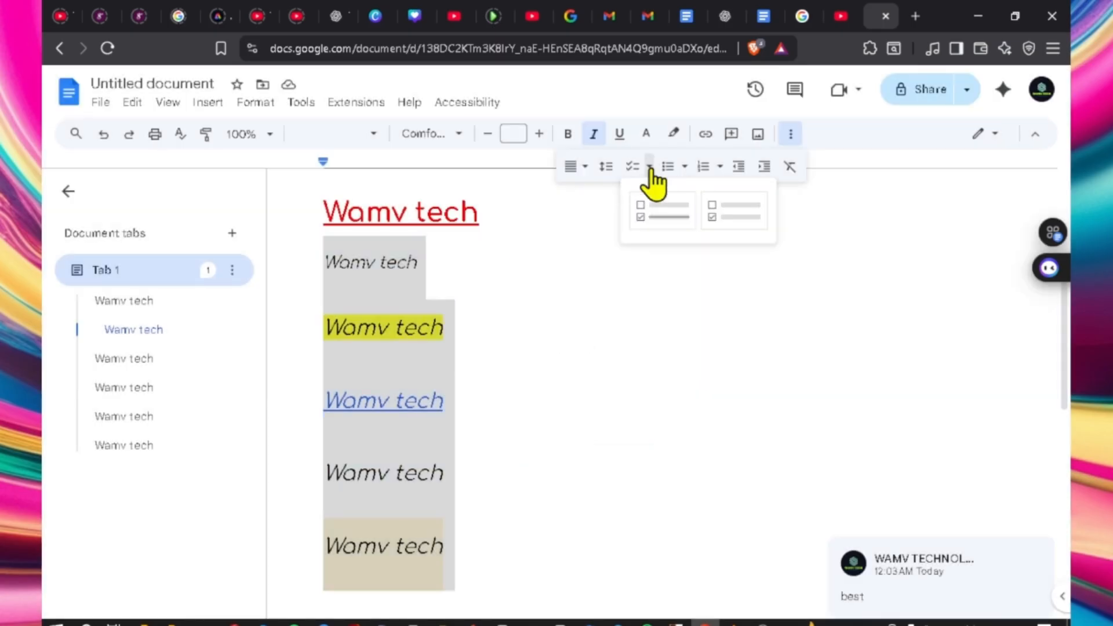
click(661, 223)
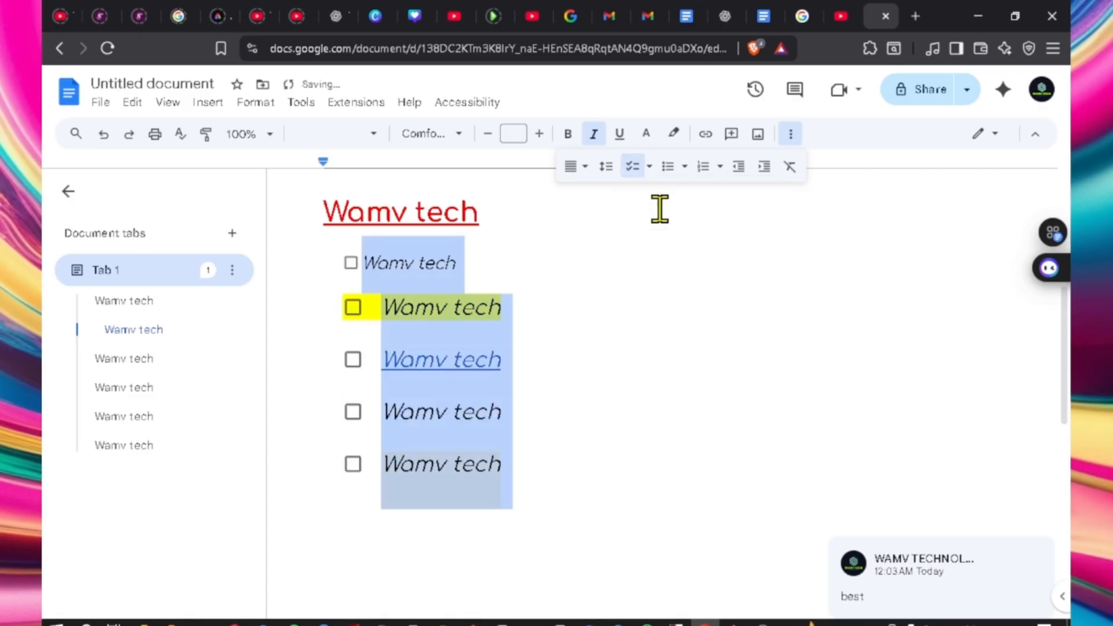
click(353, 308)
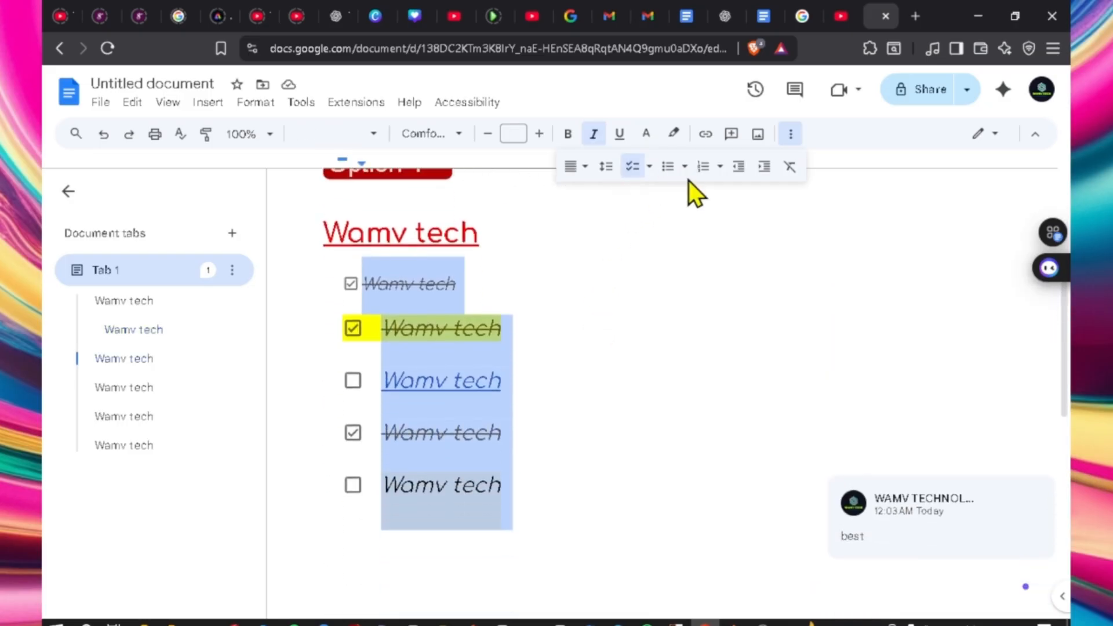
- Convert the five checklist lines to a solid round bulleted list and switch the bullets to the arrowhead style
click(685, 168)
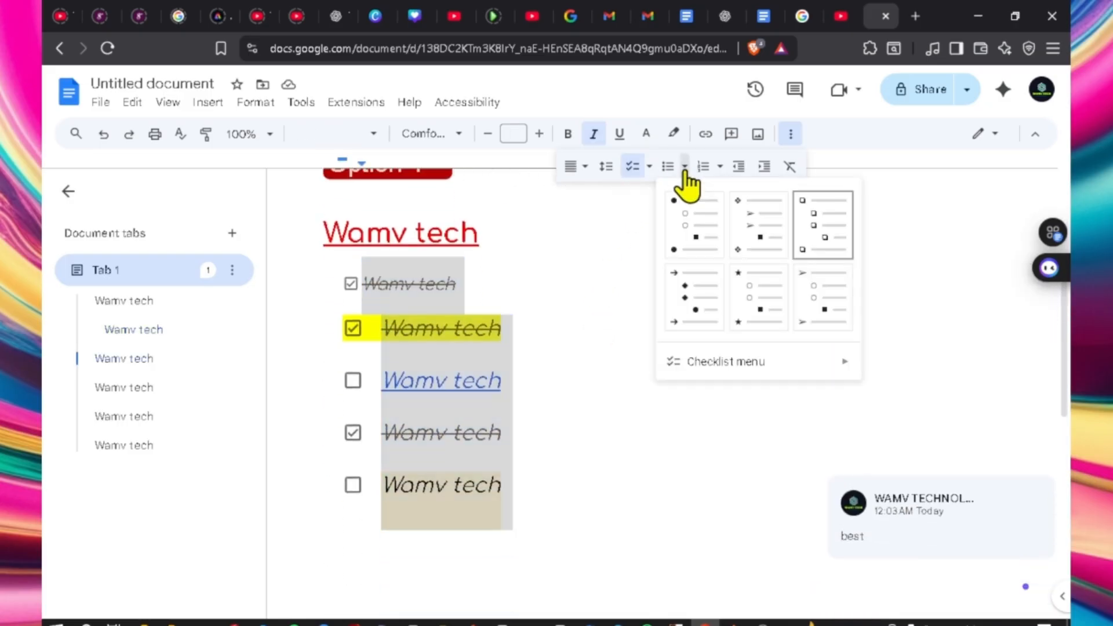
click(695, 232)
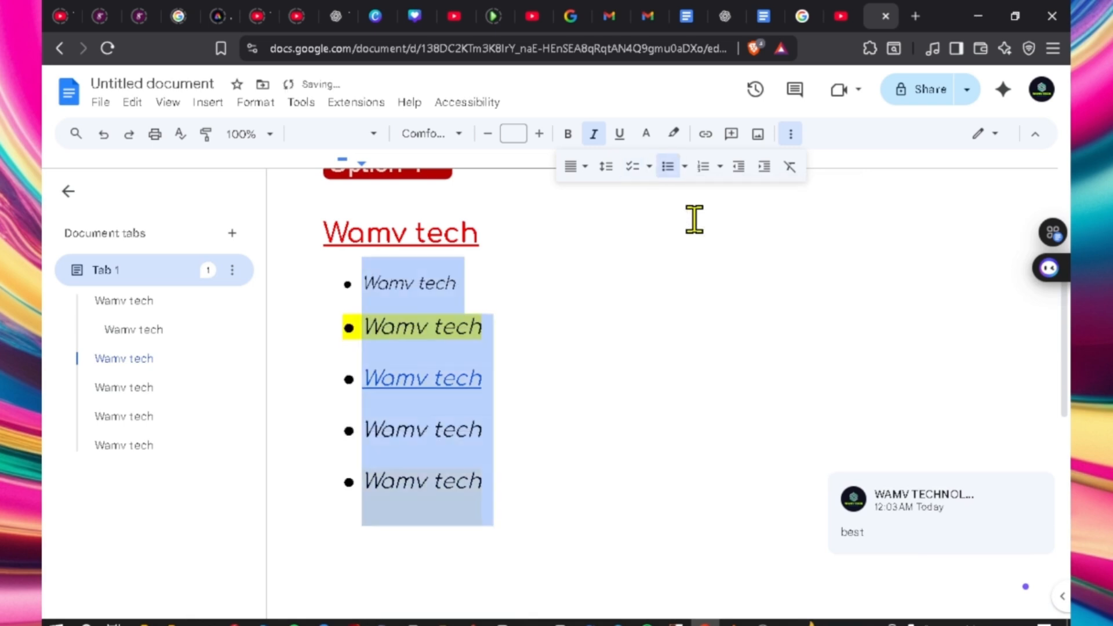
click(685, 168)
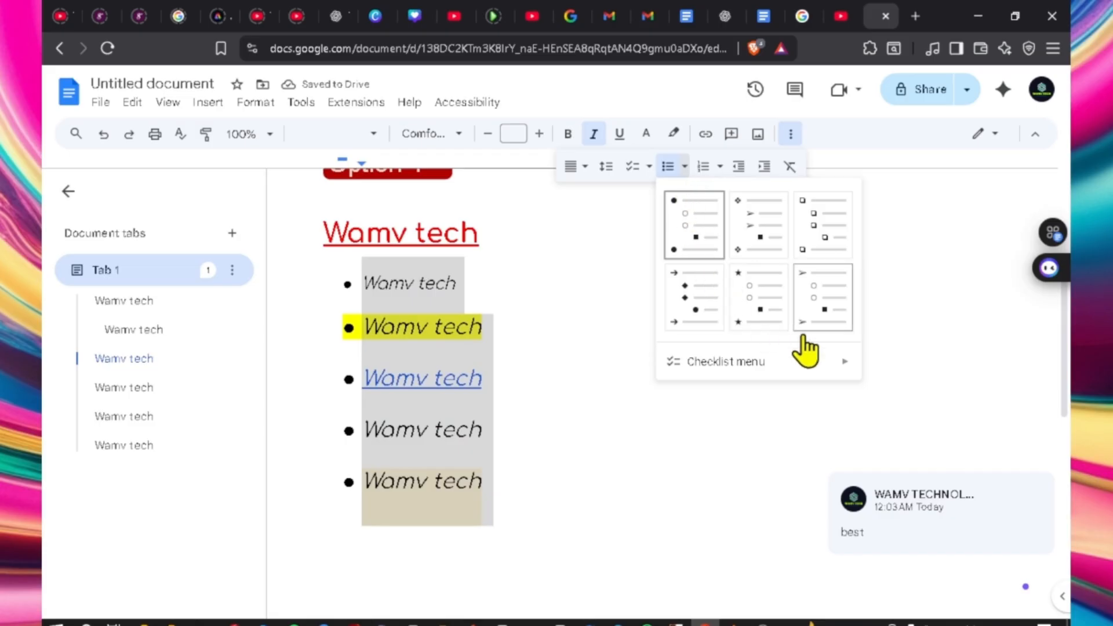
click(815, 301)
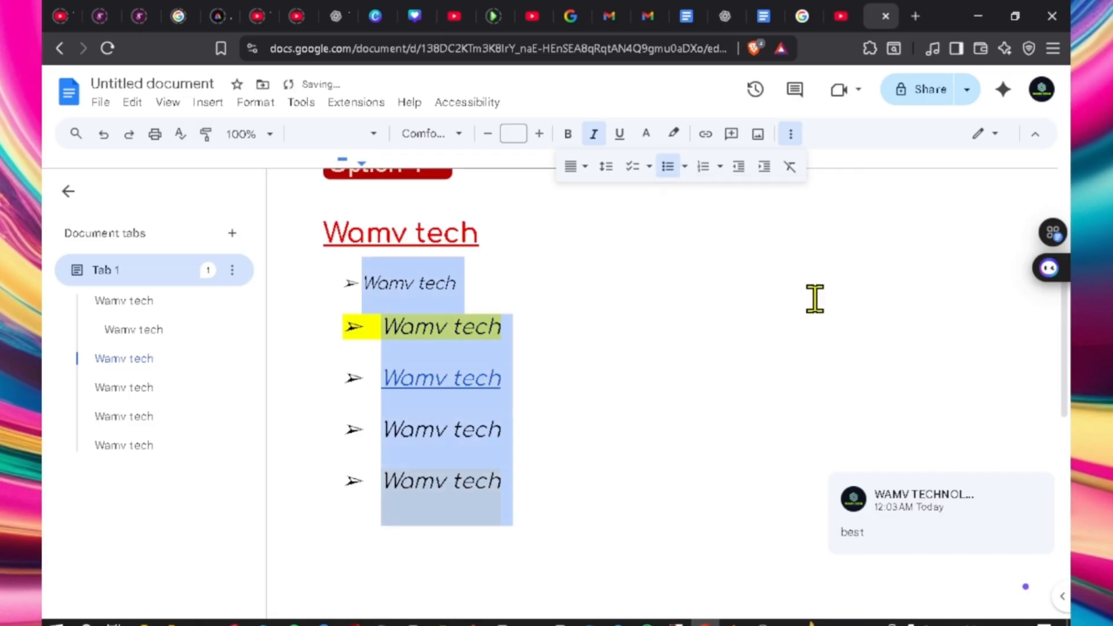
- Number the five selected lines, trying the 1, 2 and Roman numeral styles before applying the zero-padded 01, 02 format
click(720, 169)
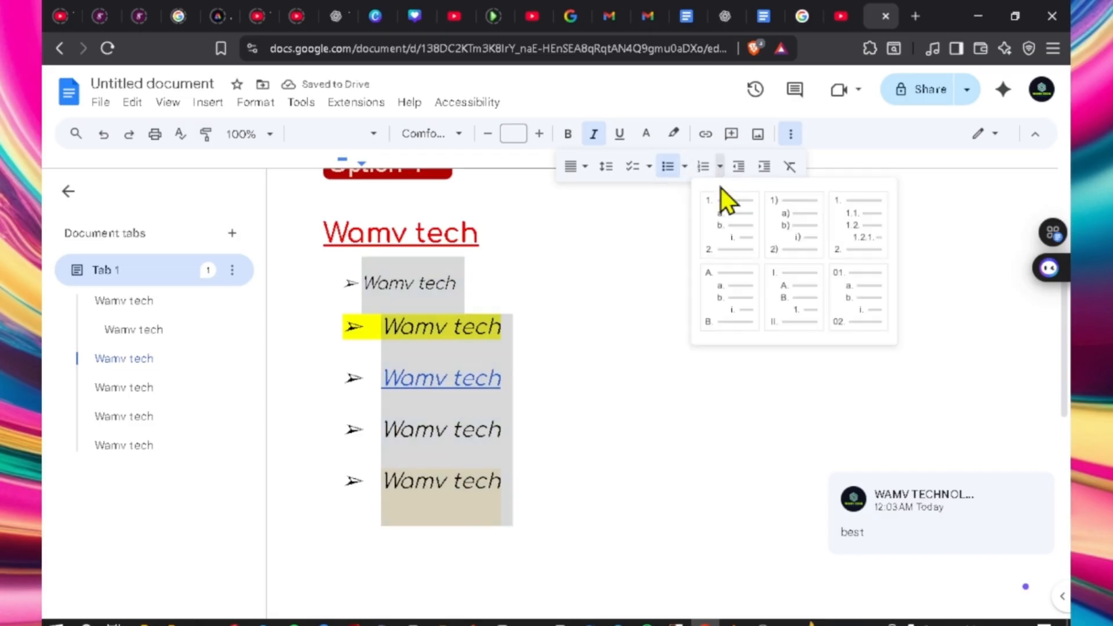
click(732, 229)
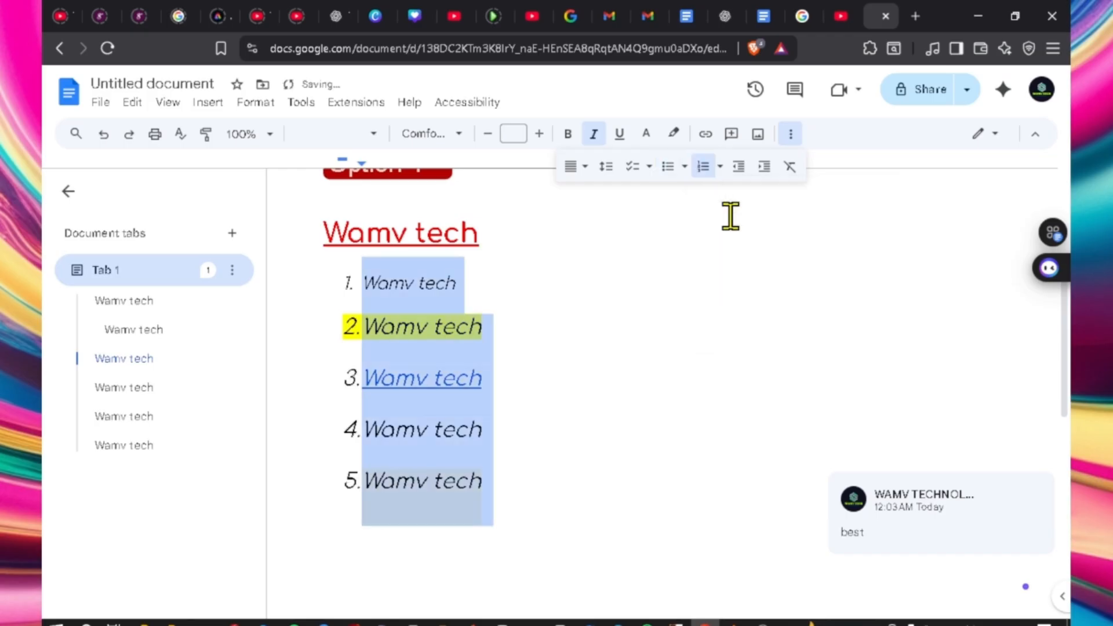
click(720, 171)
click(790, 297)
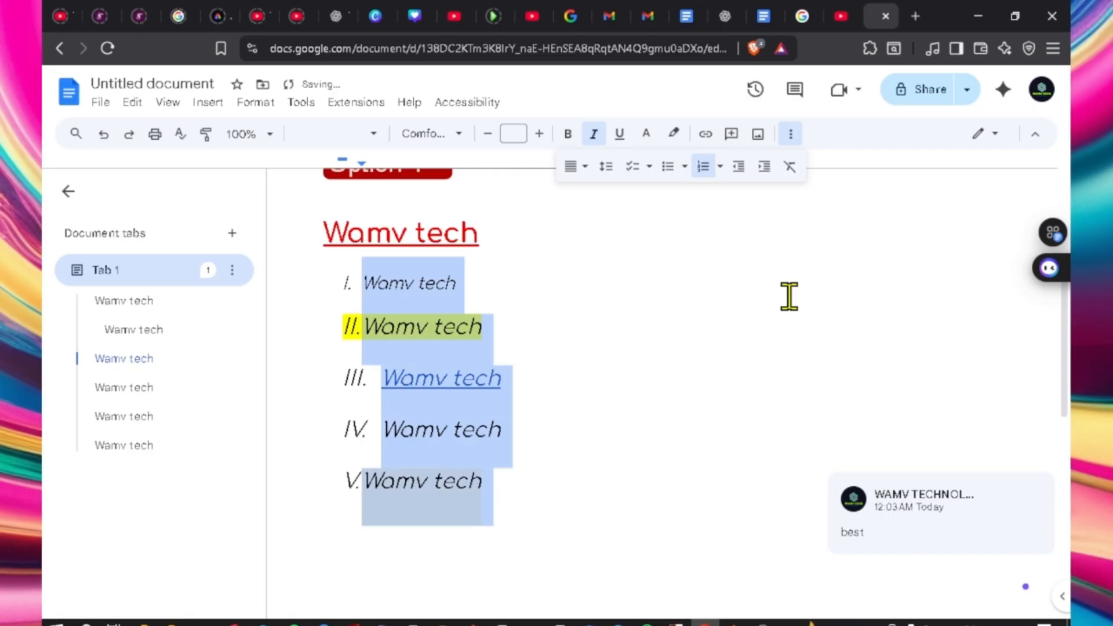
click(719, 172)
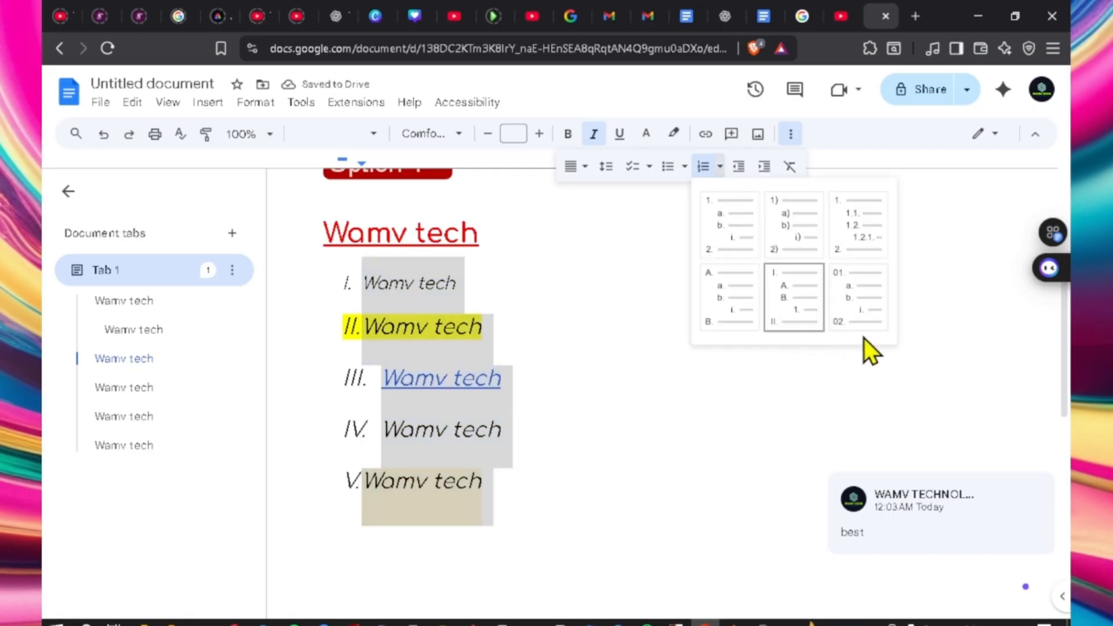
click(863, 297)
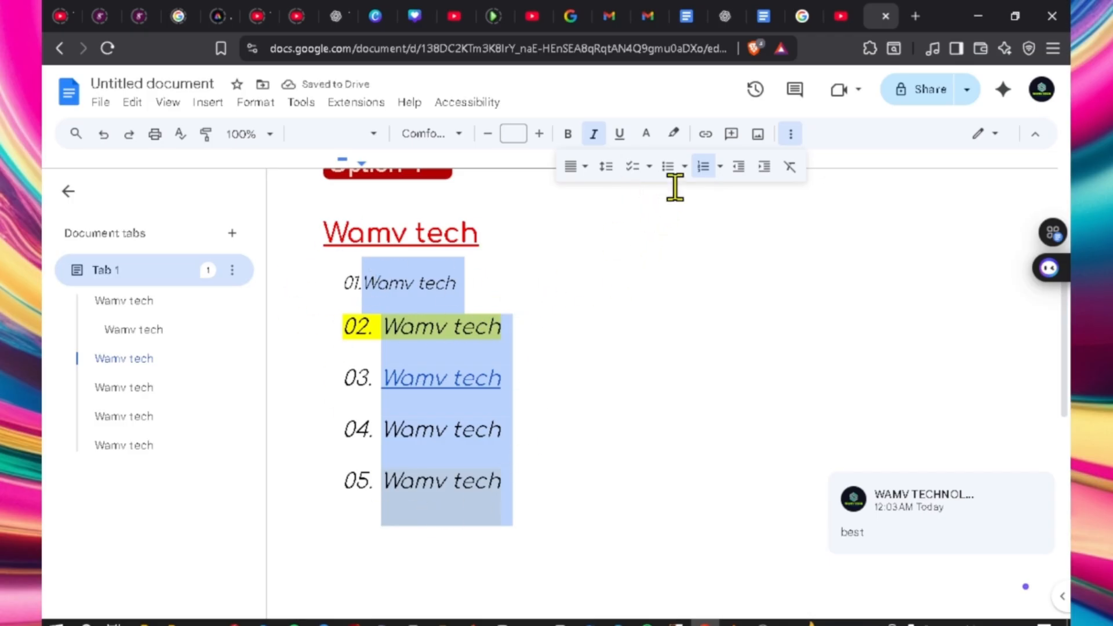
- Try out the decrease and increase indent commands on the numbered list, moving it three levels further in
click(736, 174)
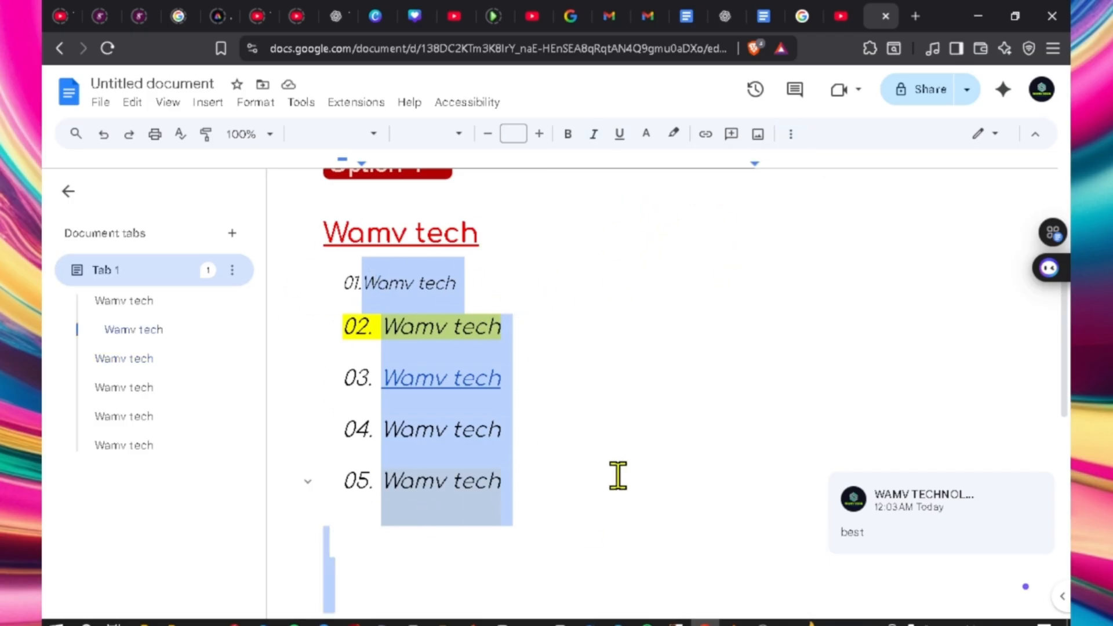
click(791, 137)
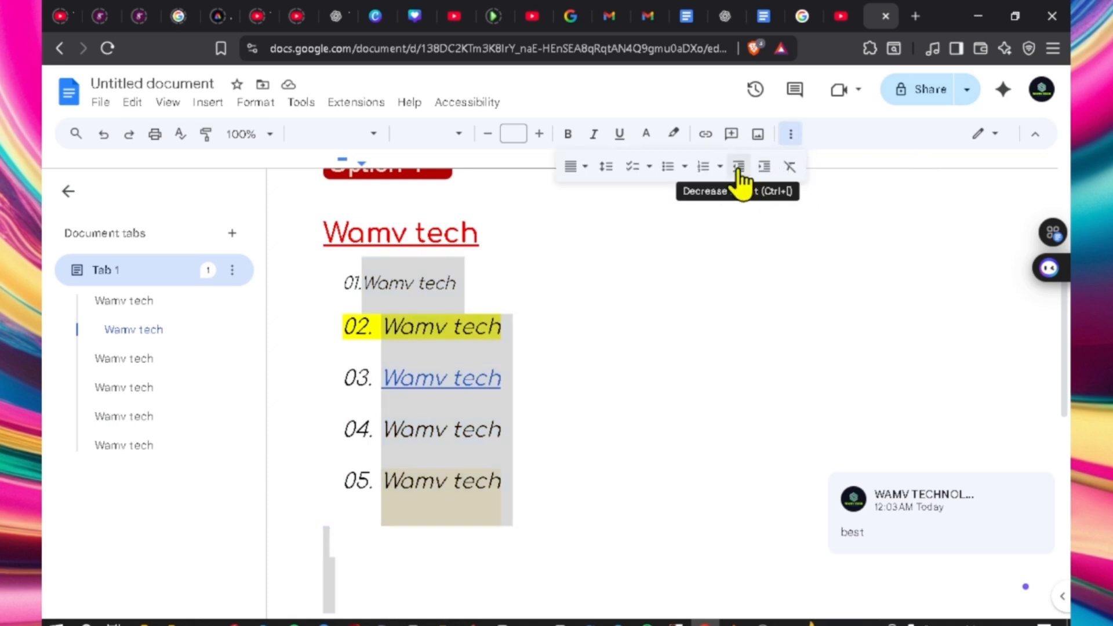
click(740, 174)
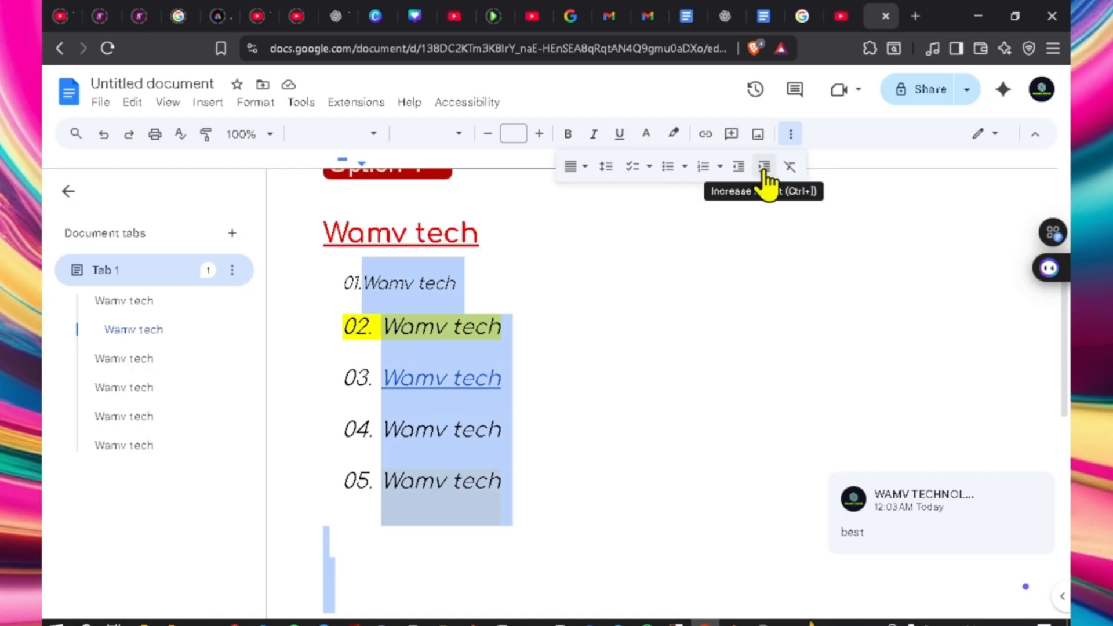
click(764, 174)
click(764, 174)
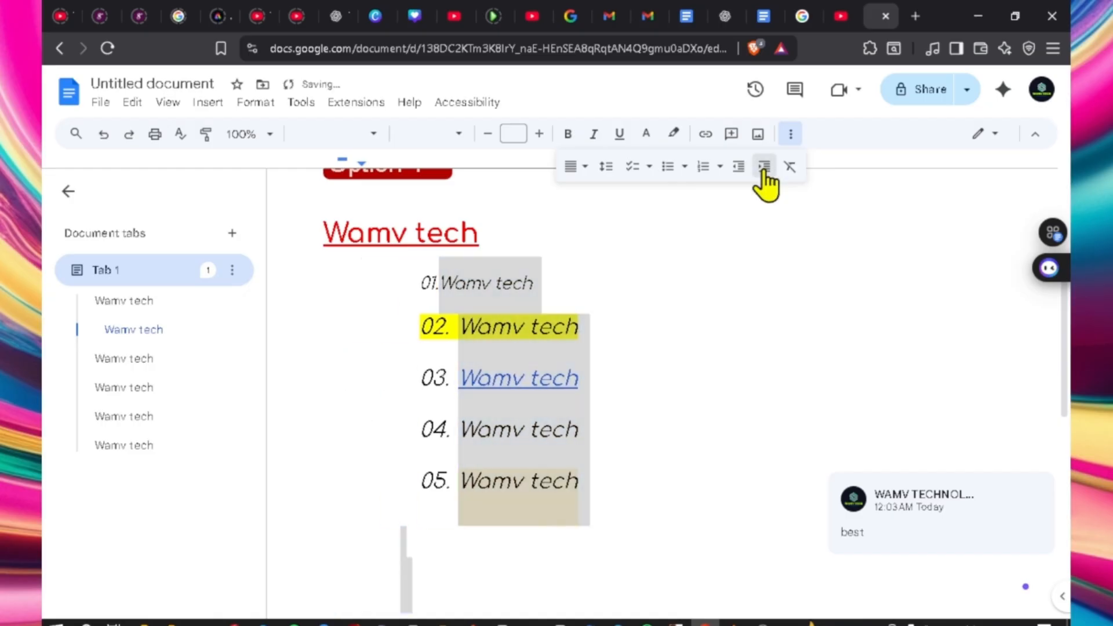
click(764, 174)
click(764, 174)
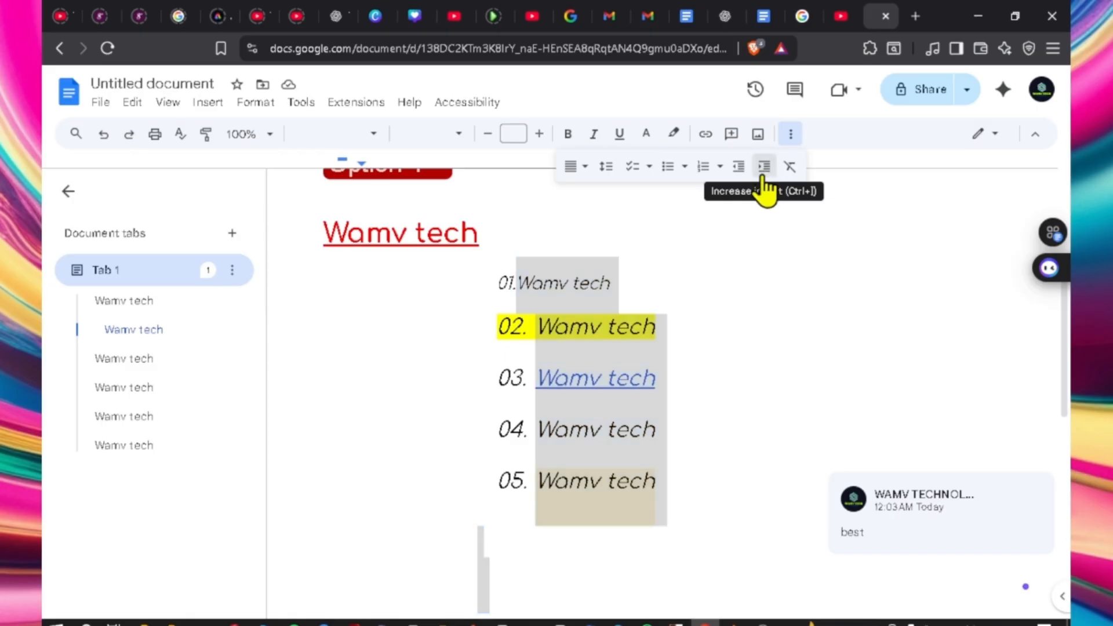
click(763, 178)
click(763, 178)
click(763, 177)
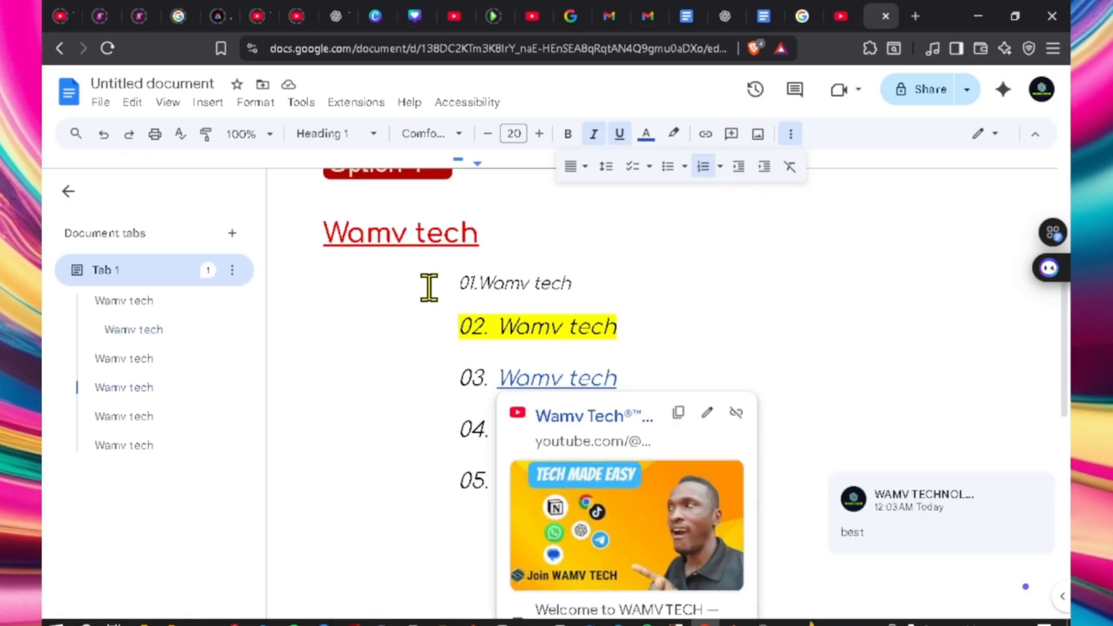
- Clear the formatting of the numbered "Wamv tech" lines from item 01 through most of item 05
drag(446, 288, 610, 480)
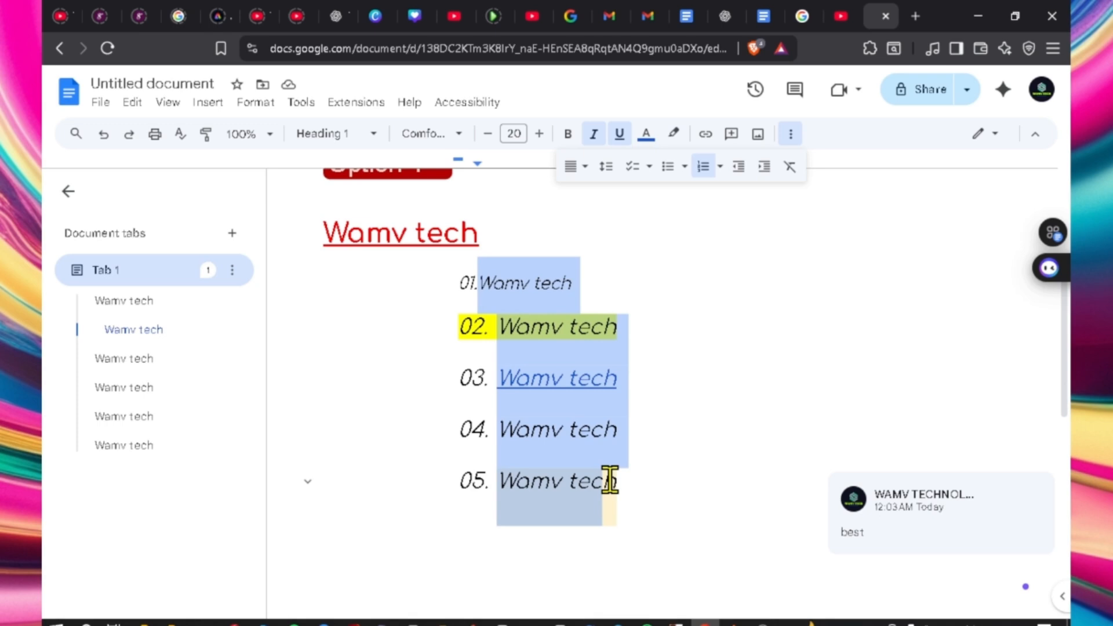
click(791, 167)
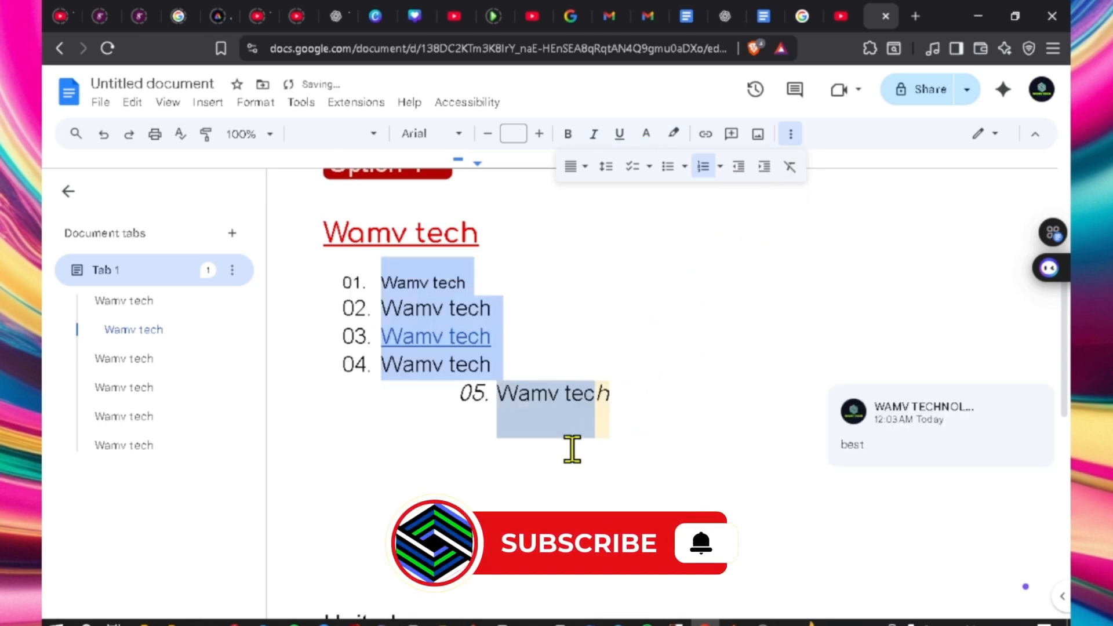
click(526, 400)
- Choose Editing as the document mode, and switch the document to Viewing mode
click(994, 139)
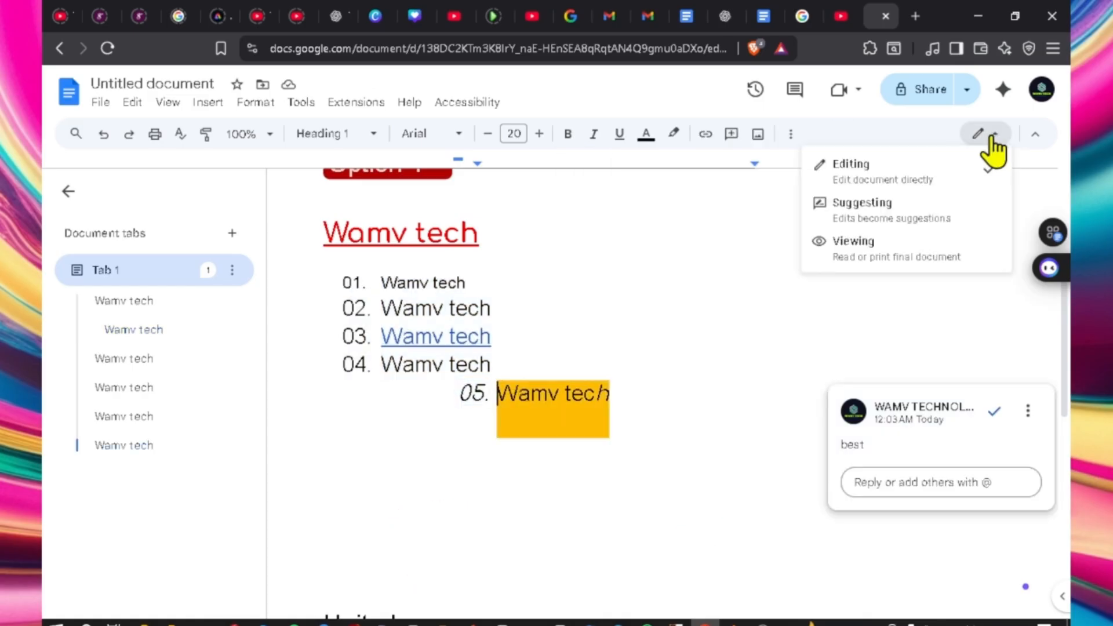
click(887, 176)
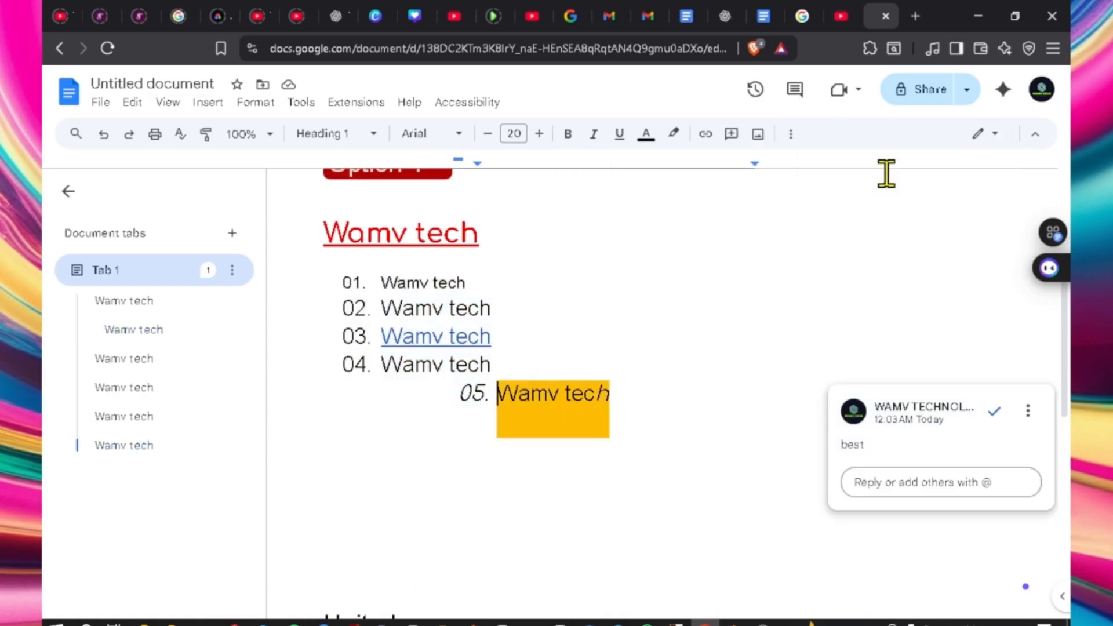
click(996, 137)
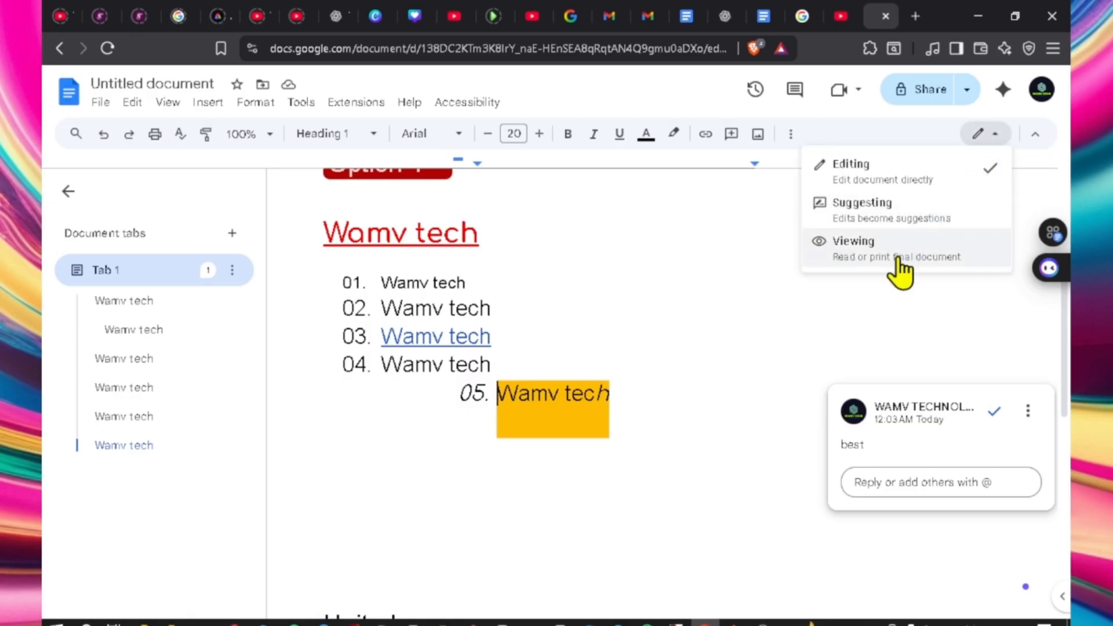
click(879, 258)
- Try to select and edit the "United" lines below the numbered list while in Viewing mode
scroll(515, 263, down, 10)
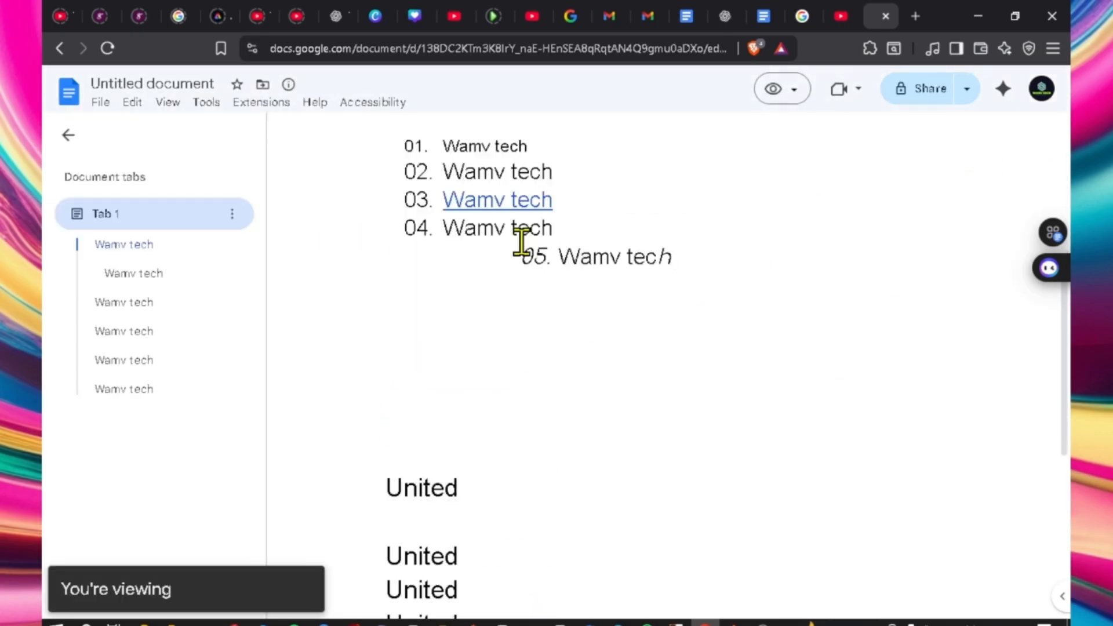
click(490, 241)
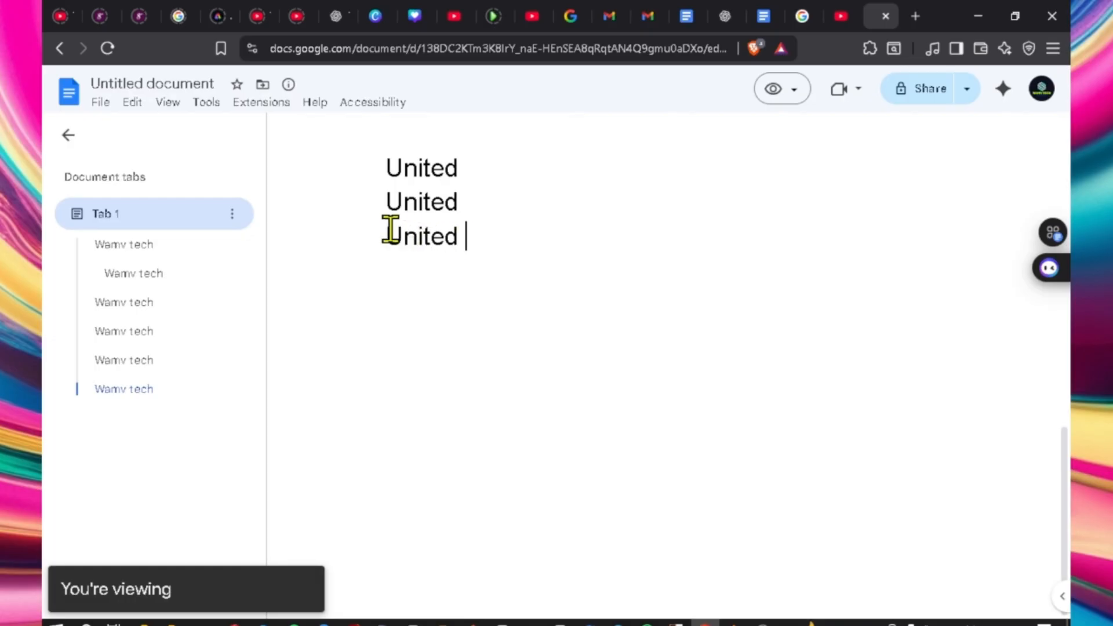
drag(390, 231, 488, 228)
click(481, 251)
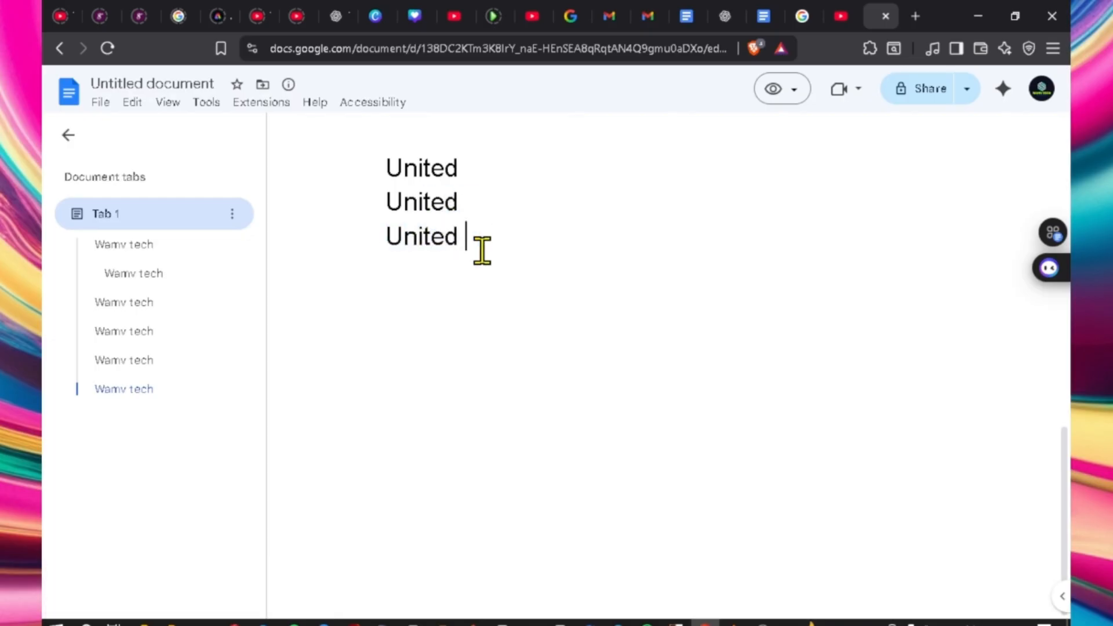
scroll(481, 251, up, 1)
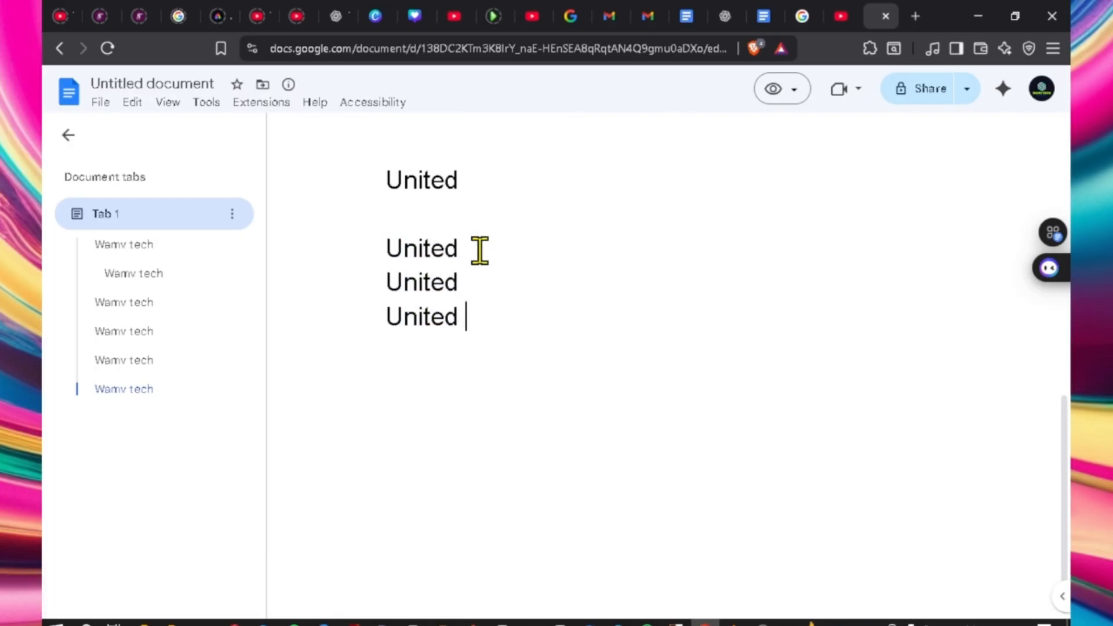
scroll(478, 249, up, 2)
click(465, 324)
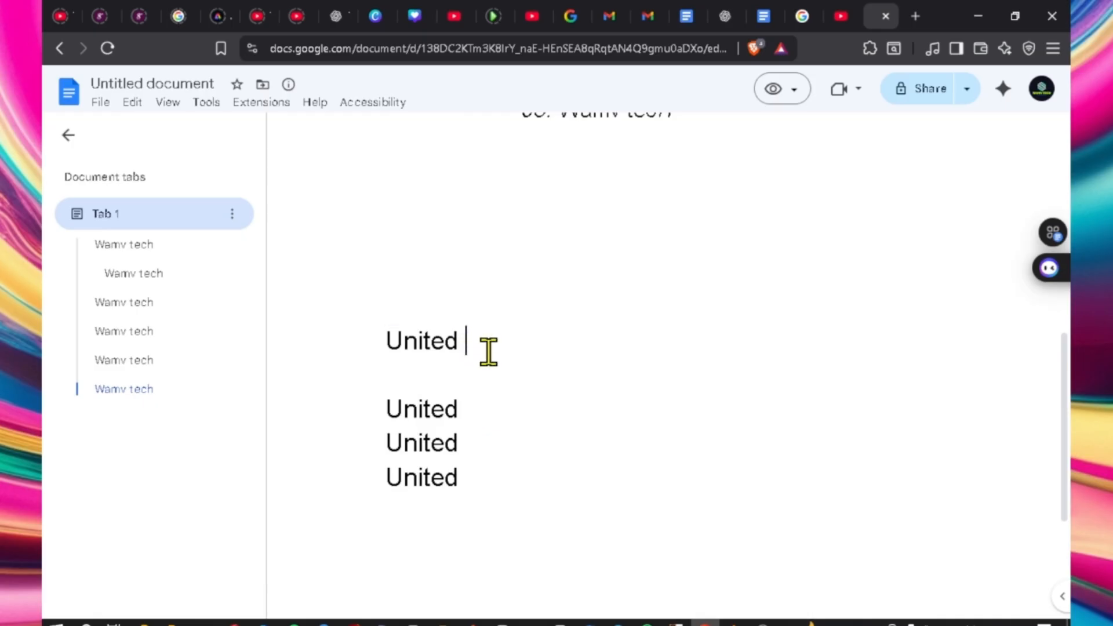
- Return the document to Editing mode and hide the menus
click(795, 92)
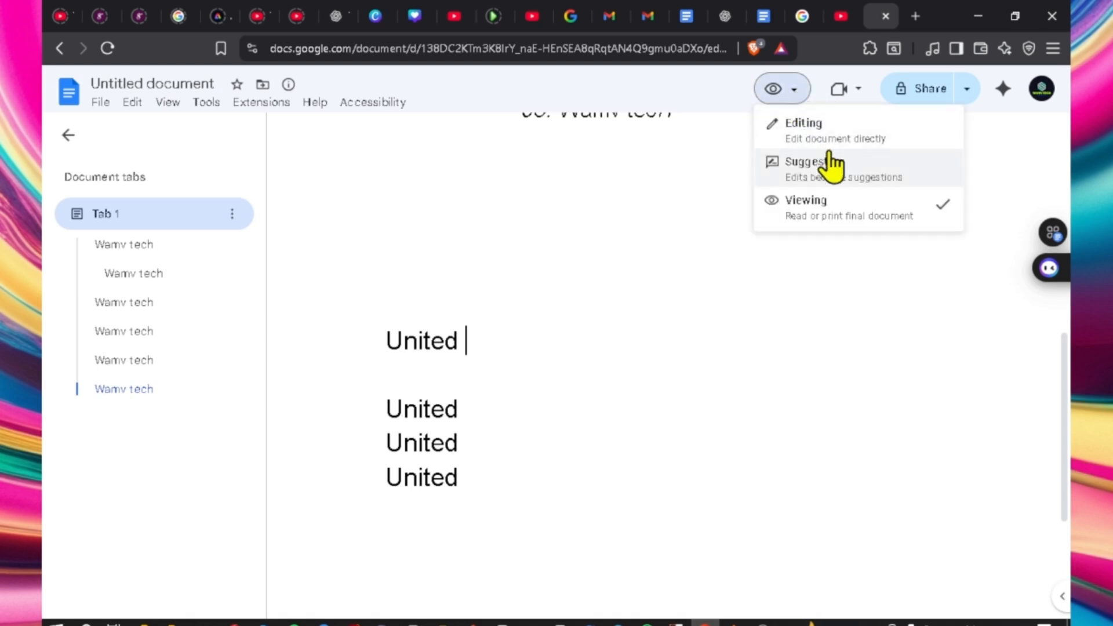
click(832, 131)
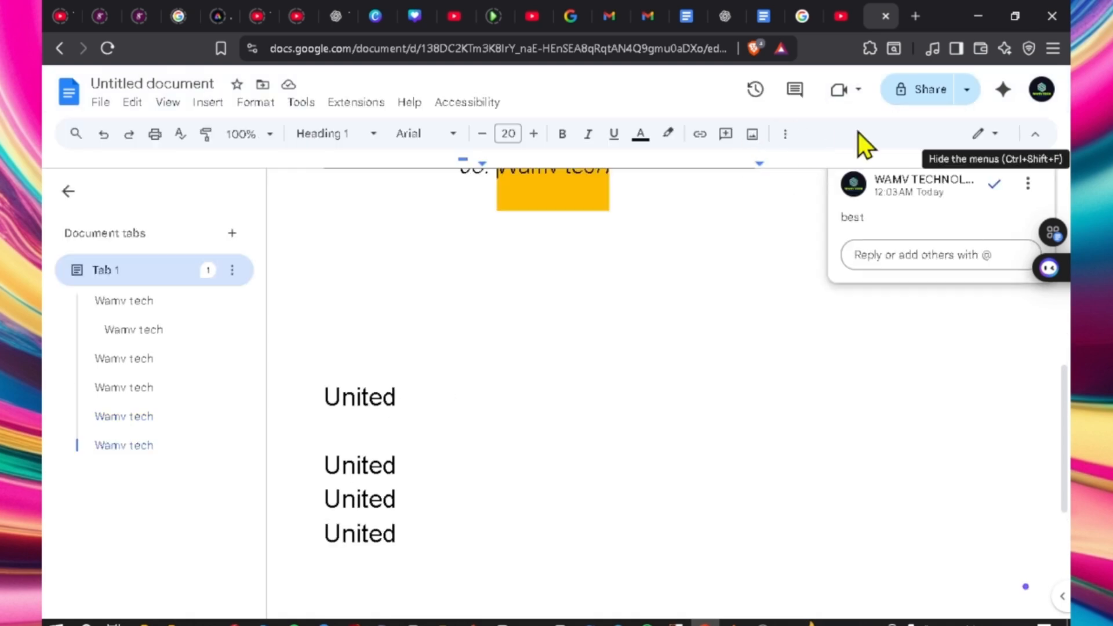
click(1038, 136)
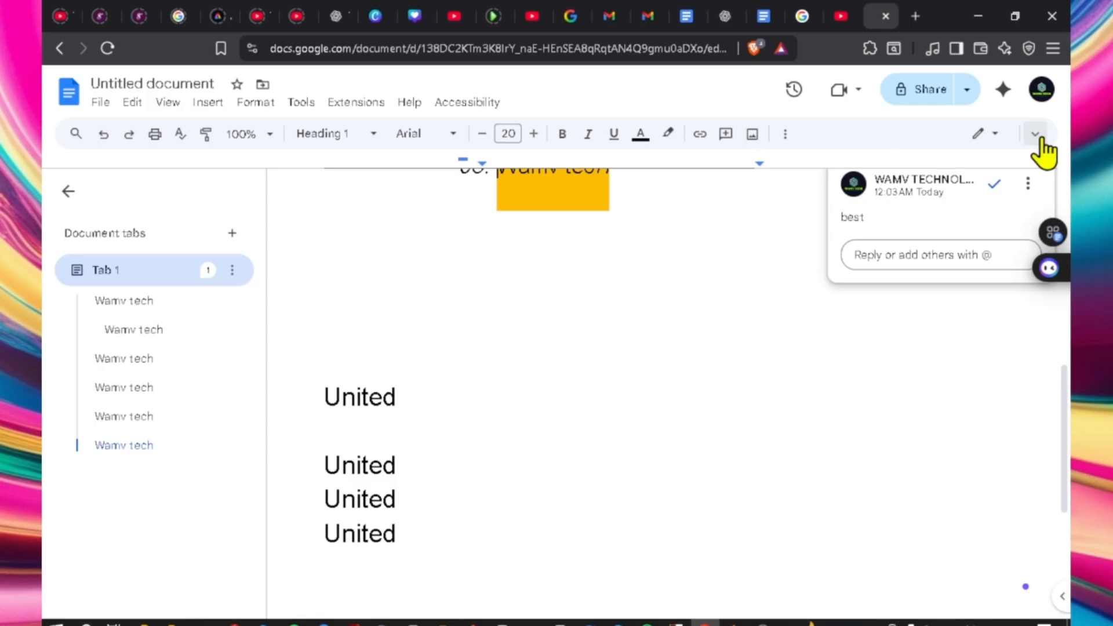